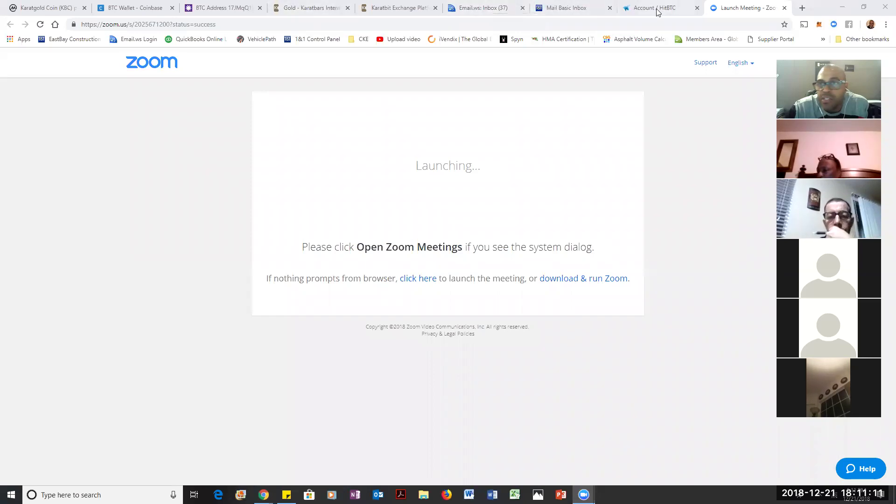
Step: Check the HitBTC pending 29003.0 KBC withdrawal, then view the Coinbase −0.12603426 BTC send
{"action": "left_click", "coordinate": [657, 9]}
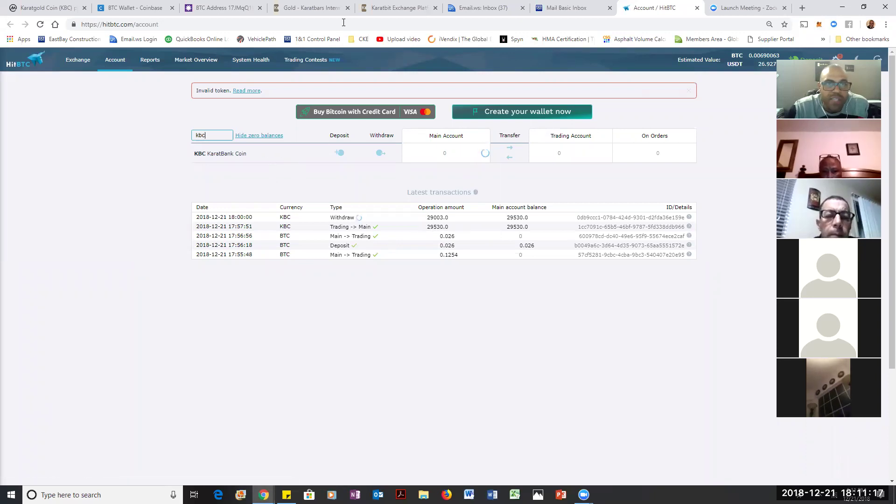
{"action": "left_click", "coordinate": [158, 10]}
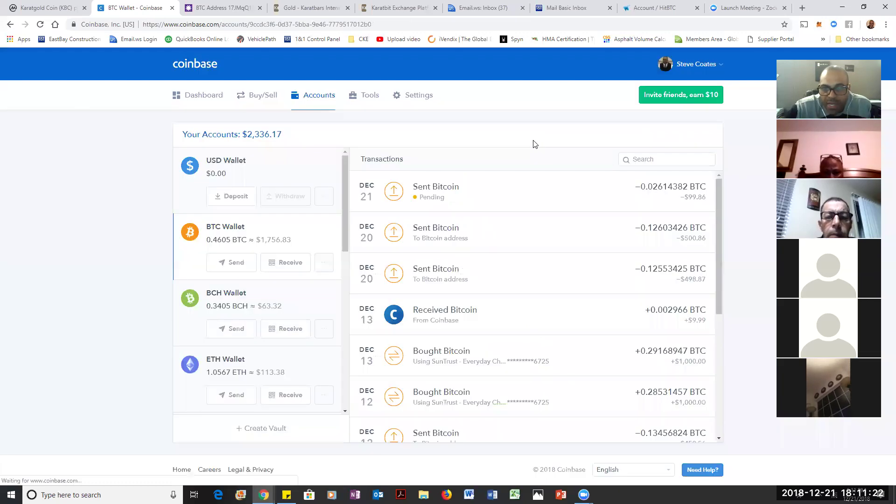
Step: Open the Dec 20 −0.12553425 BTC Coinbase transfer, then check HitBTC and the KaratBit dashboard
{"action": "left_click", "coordinate": [534, 137]}
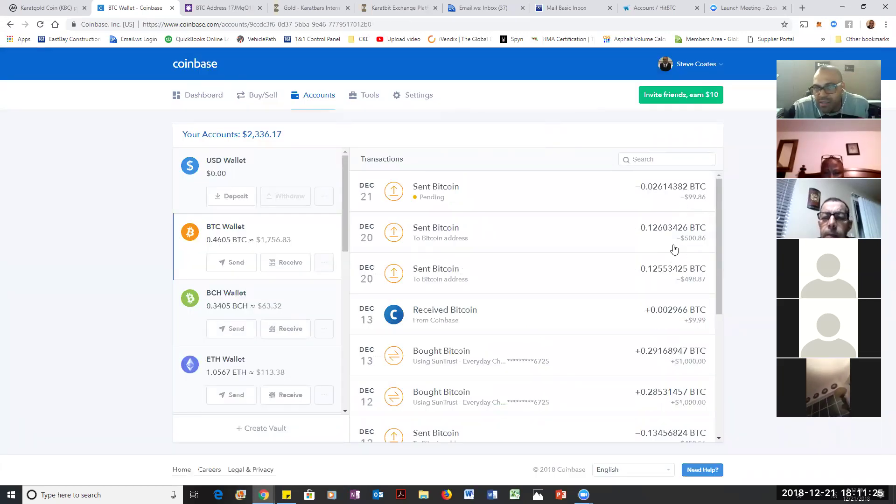
{"action": "left_click", "coordinate": [680, 278]}
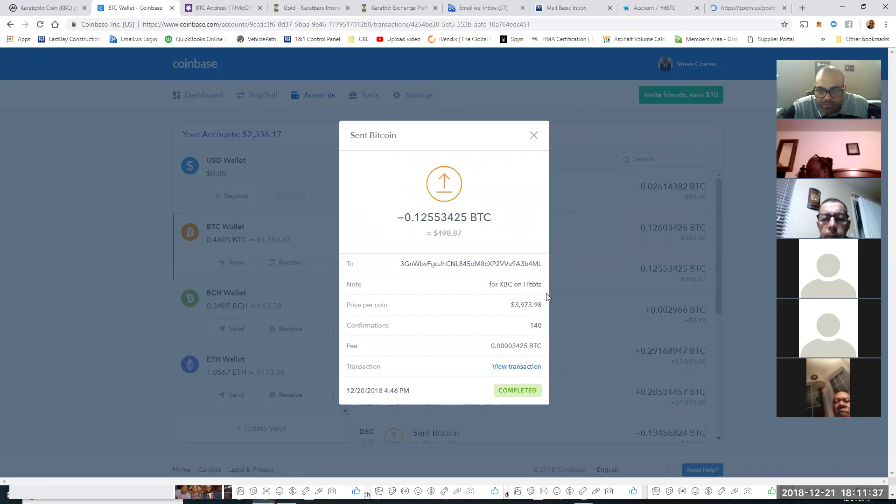
{"action": "left_click", "coordinate": [652, 10]}
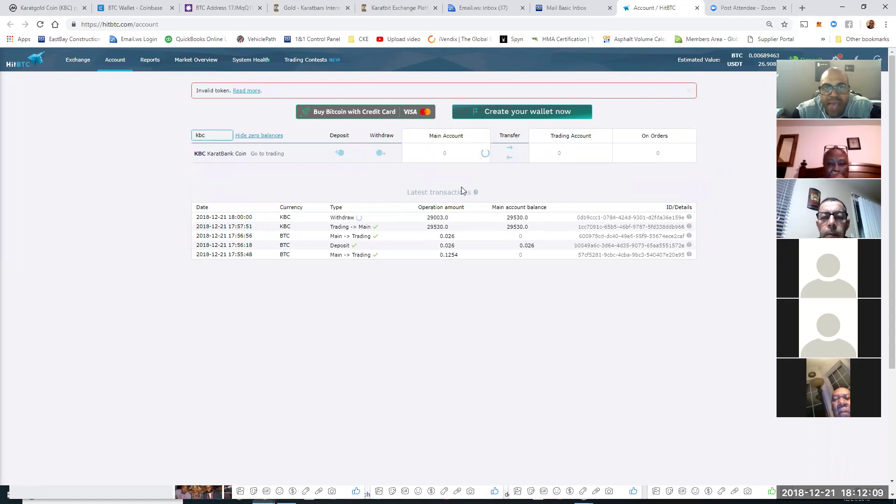
{"action": "left_click", "coordinate": [373, 9]}
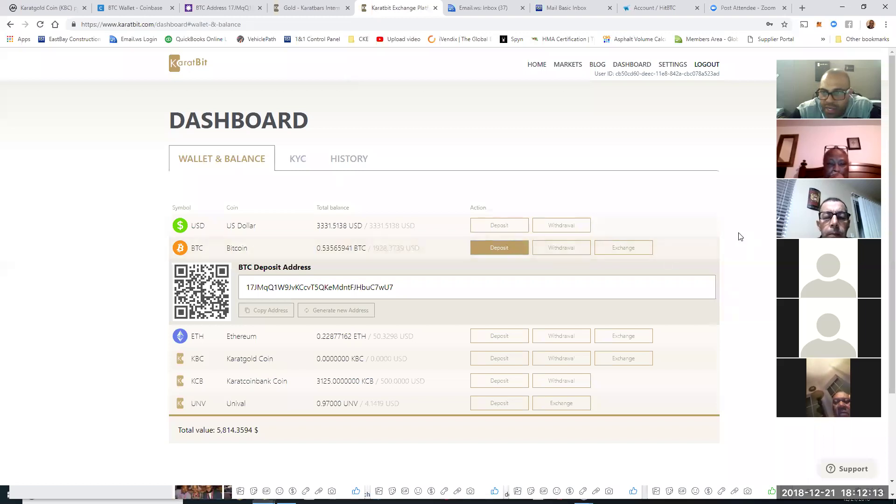
Step: Collapse KaratBit's BTC deposit address, highlight the USD balance, and show the order history
{"action": "left_click", "coordinate": [517, 249]}
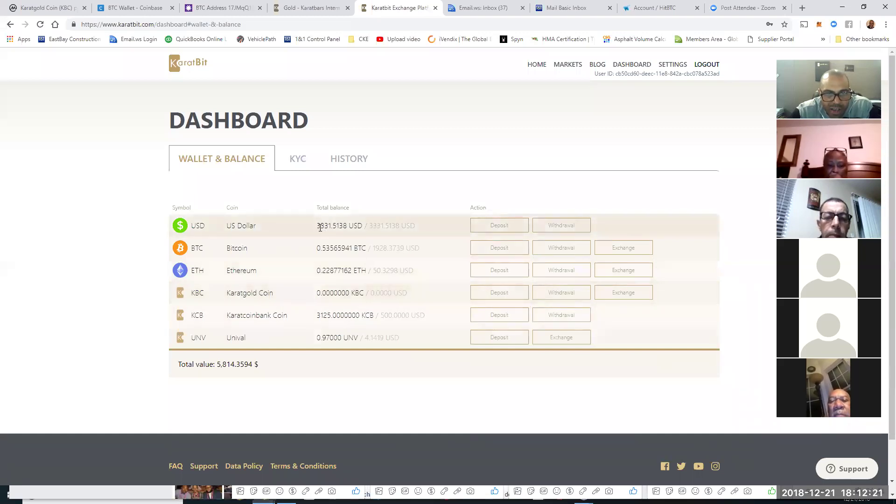
{"action": "left_click_drag", "start_coordinate": [318, 226], "coordinate": [359, 233]}
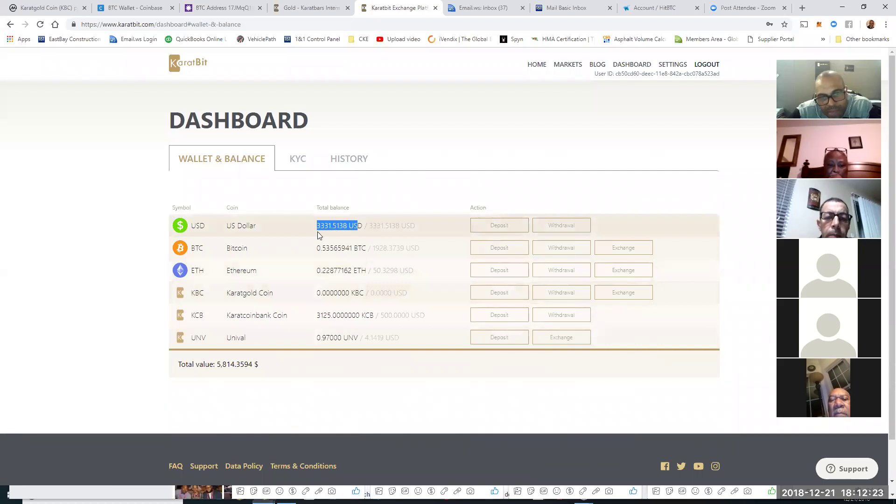
{"action": "left_click", "coordinate": [341, 164]}
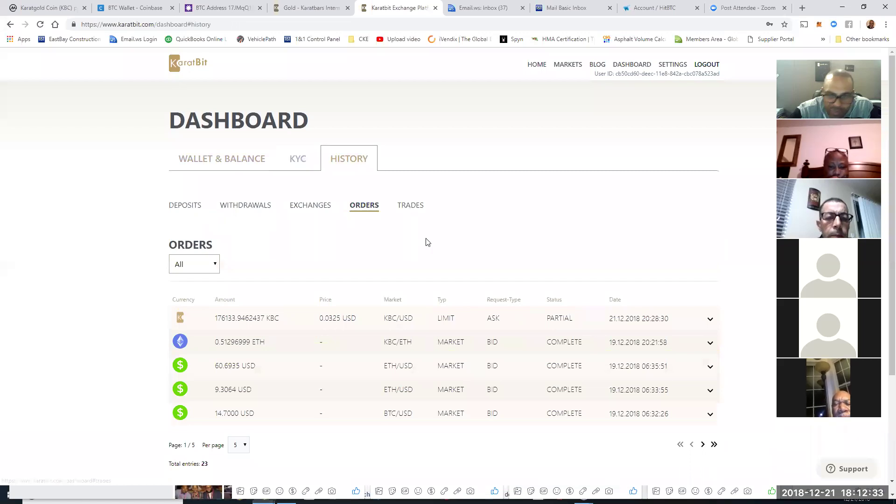
Step: Expand the partial 176133.9462437 KBC sell order at 0.0325 USD and scroll through its fills
{"action": "left_click", "coordinate": [330, 319]}
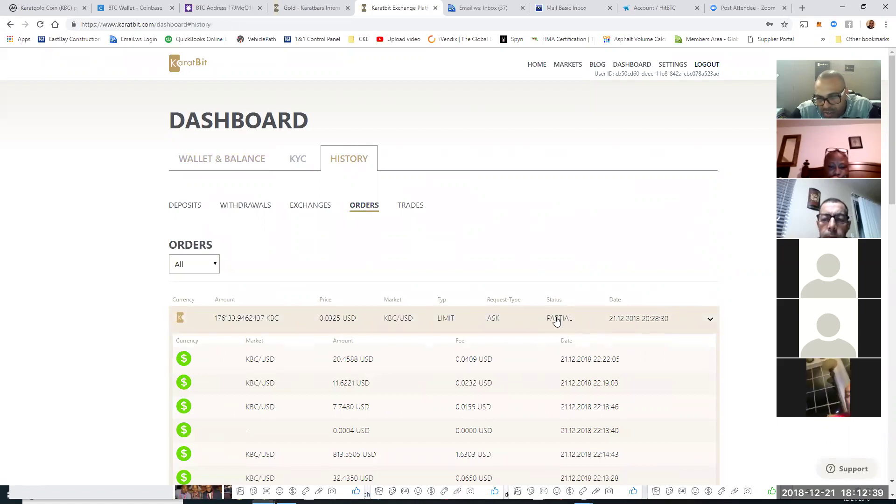
{"action": "scroll", "coordinate": [565, 329], "scroll_direction": "down", "scroll_amount": 2}
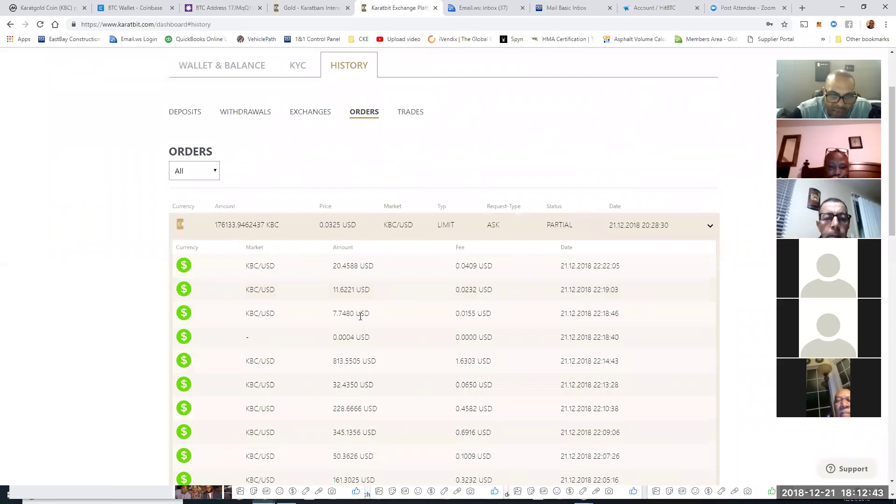
{"action": "scroll", "coordinate": [354, 364], "scroll_direction": "down", "scroll_amount": 1}
{"action": "scroll", "coordinate": [360, 378], "scroll_direction": "down", "scroll_amount": 2}
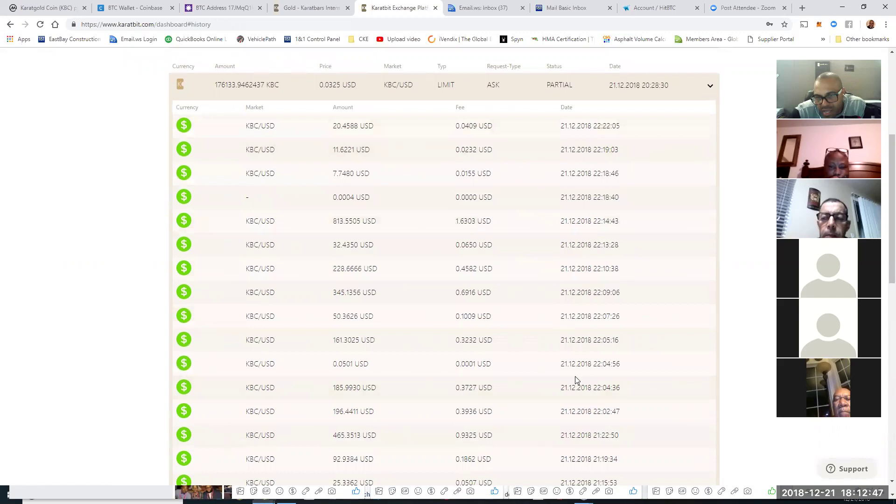
{"action": "scroll", "coordinate": [575, 379], "scroll_direction": "down", "scroll_amount": 2}
{"action": "scroll", "coordinate": [574, 376], "scroll_direction": "down", "scroll_amount": 5}
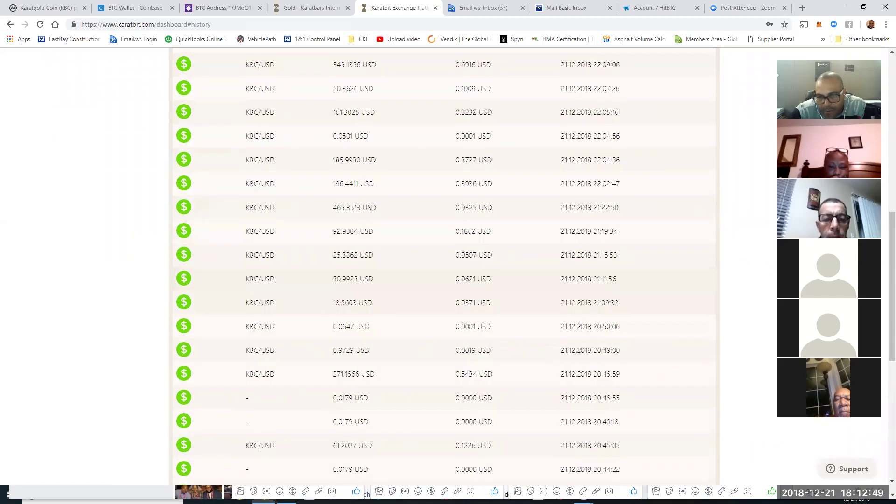
{"action": "scroll", "coordinate": [275, 306], "scroll_direction": "down", "scroll_amount": 3}
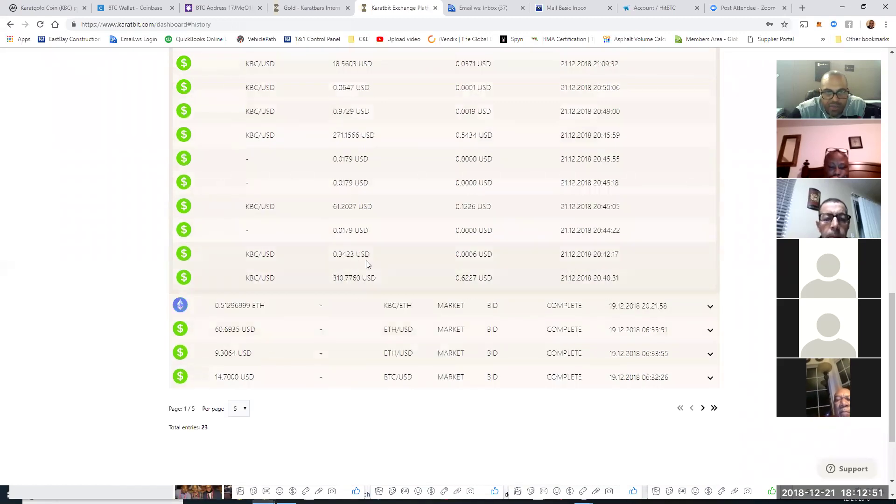
{"action": "scroll", "coordinate": [388, 244], "scroll_direction": "up", "scroll_amount": 1}
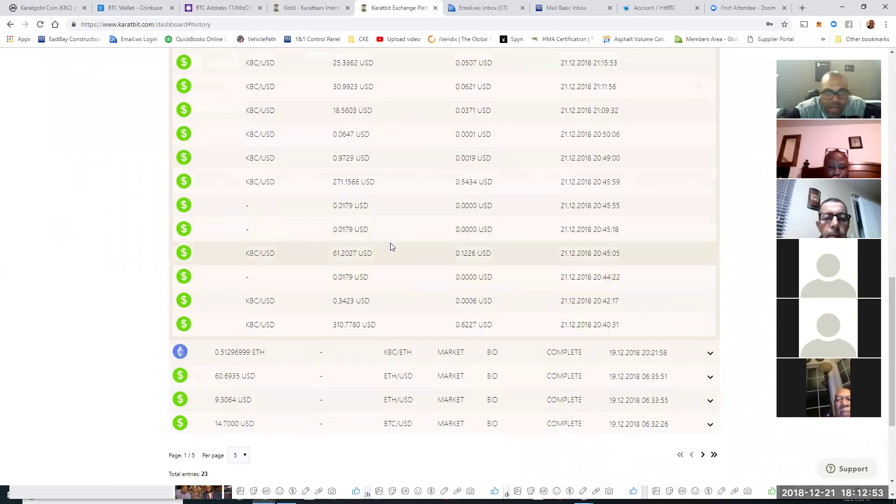
{"action": "scroll", "coordinate": [390, 247], "scroll_direction": "up", "scroll_amount": 11}
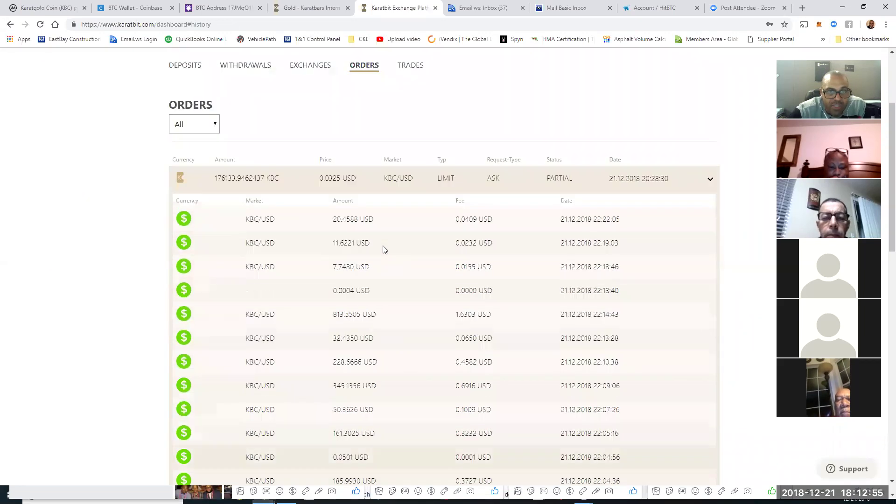
Step: Highlight the 0.0325 USD price, collapse the order, and jump to order page 5 of 5
{"action": "double_click", "coordinate": [321, 180]}
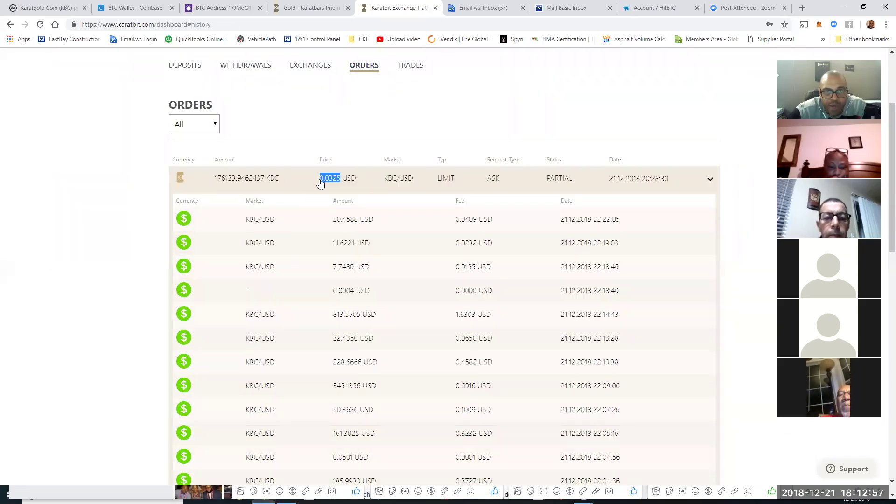
{"action": "left_click", "coordinate": [333, 187]}
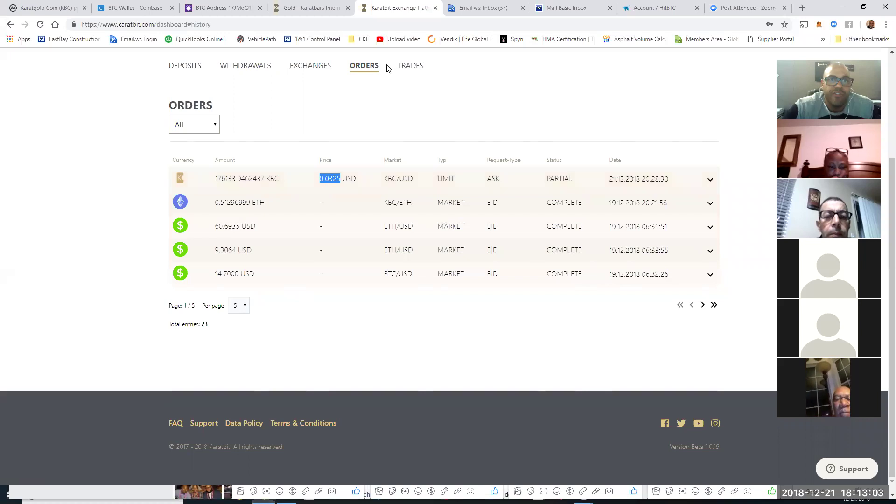
{"action": "scroll", "coordinate": [612, 173], "scroll_direction": "up", "scroll_amount": 1}
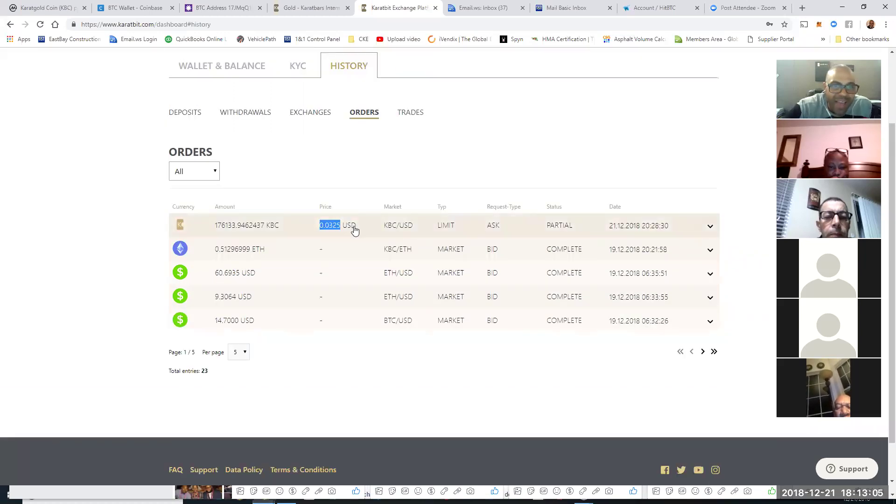
{"action": "scroll", "coordinate": [355, 231], "scroll_direction": "up", "scroll_amount": 1}
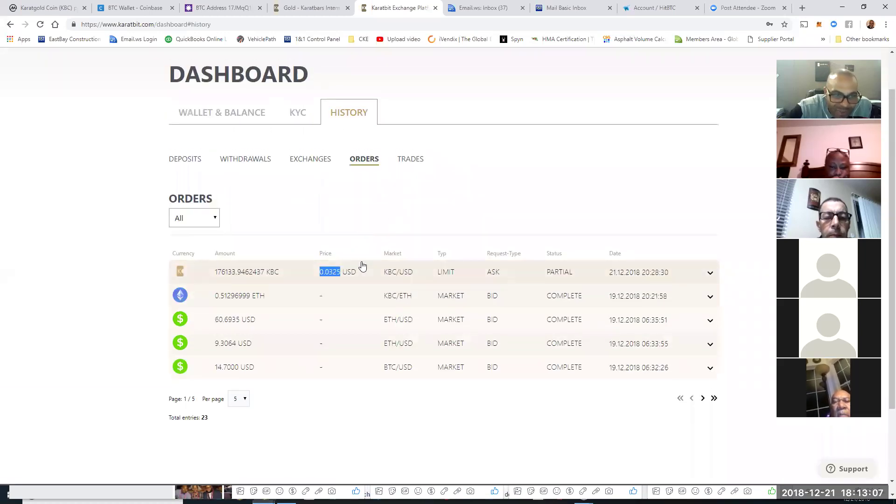
{"action": "left_click", "coordinate": [714, 400]}
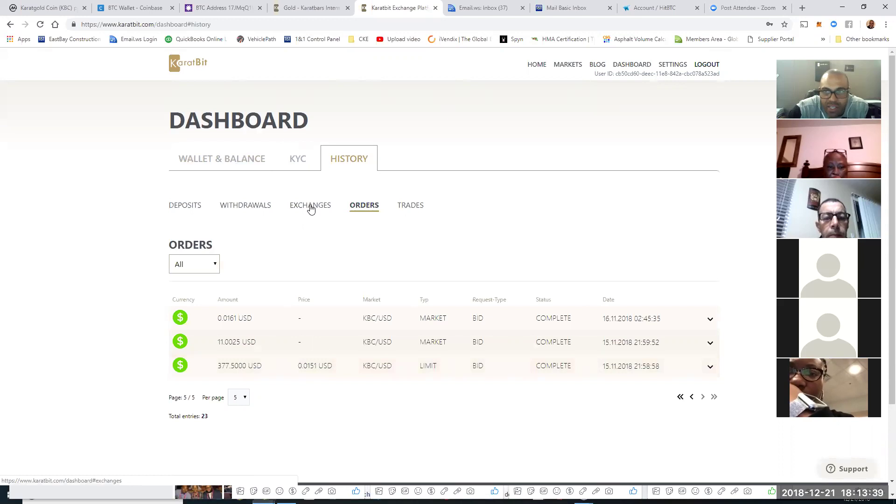
{"action": "left_click", "coordinate": [623, 66]}
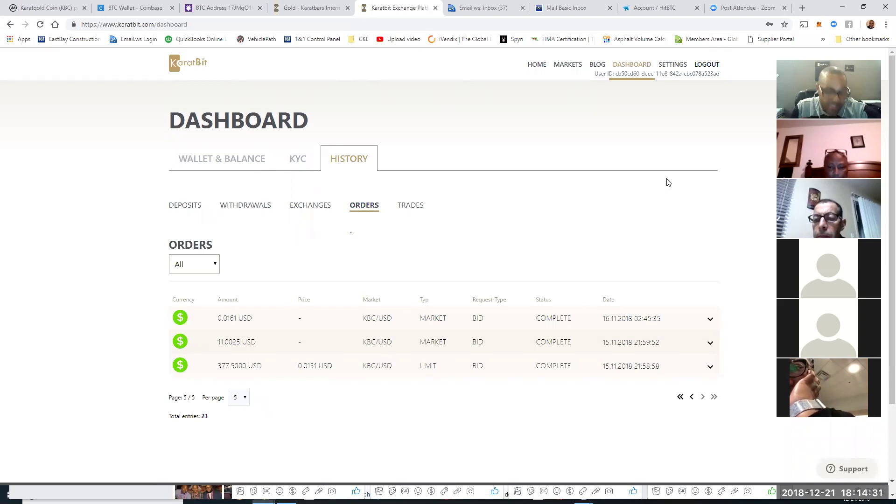
Step: Filter KaratBit orders by Open, then Pending, then Partial, leaving only the 0.0325 USD KBC ask
{"action": "left_click", "coordinate": [217, 265]}
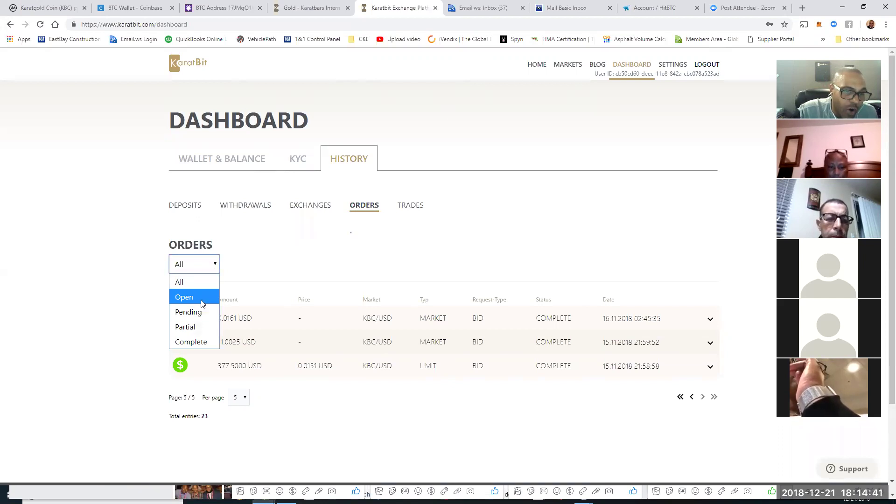
{"action": "left_click", "coordinate": [198, 301]}
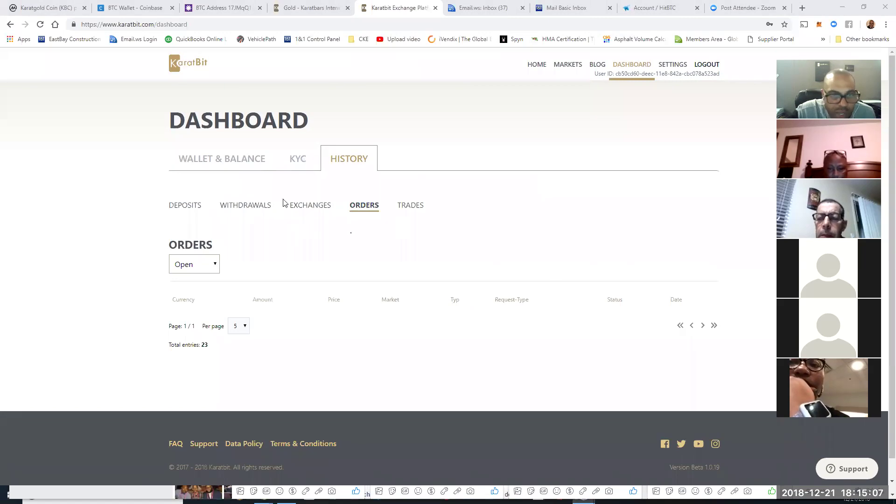
{"action": "left_click", "coordinate": [214, 266]}
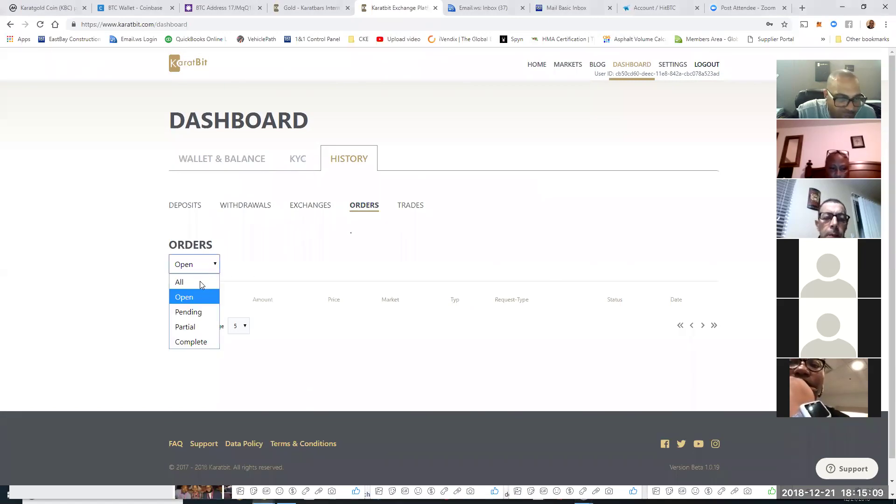
{"action": "left_click", "coordinate": [203, 316]}
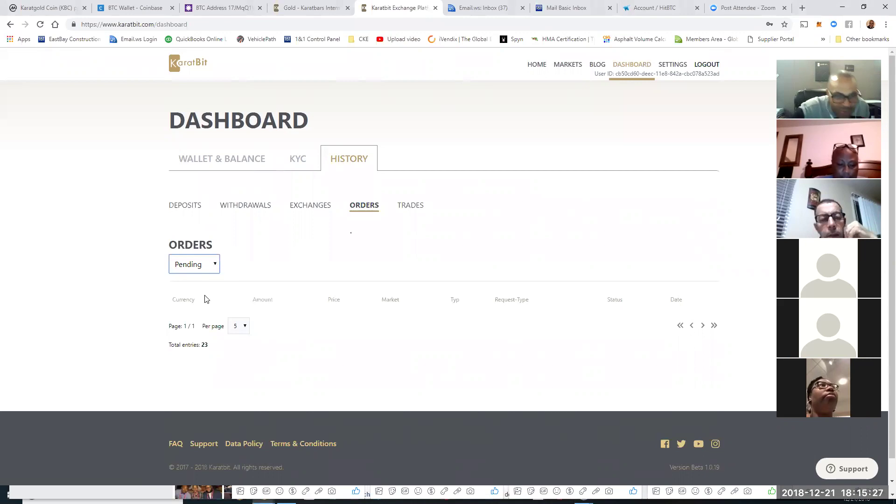
{"action": "left_click", "coordinate": [214, 264]}
{"action": "left_click", "coordinate": [189, 325]}
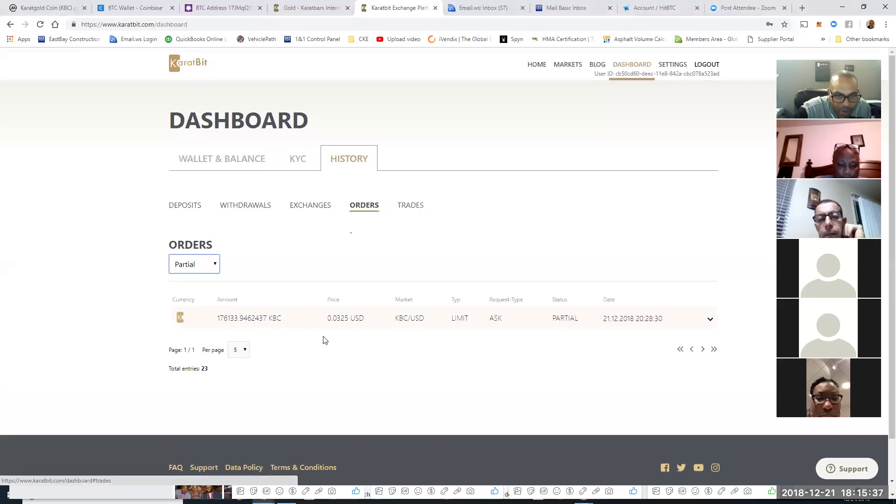
Step: Expand the partial KBC order's fills, then browse the ten KBC/USD fills in the Trades list
{"action": "left_click", "coordinate": [372, 325]}
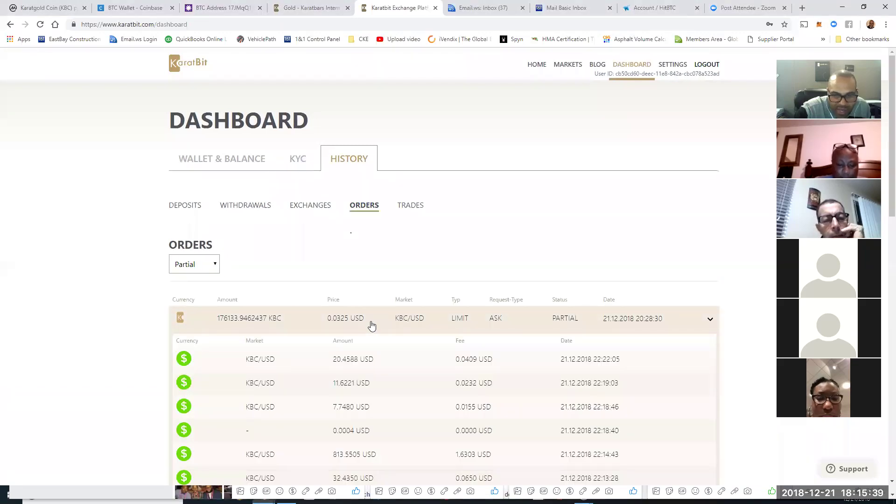
{"action": "scroll", "coordinate": [451, 372], "scroll_direction": "down", "scroll_amount": 1}
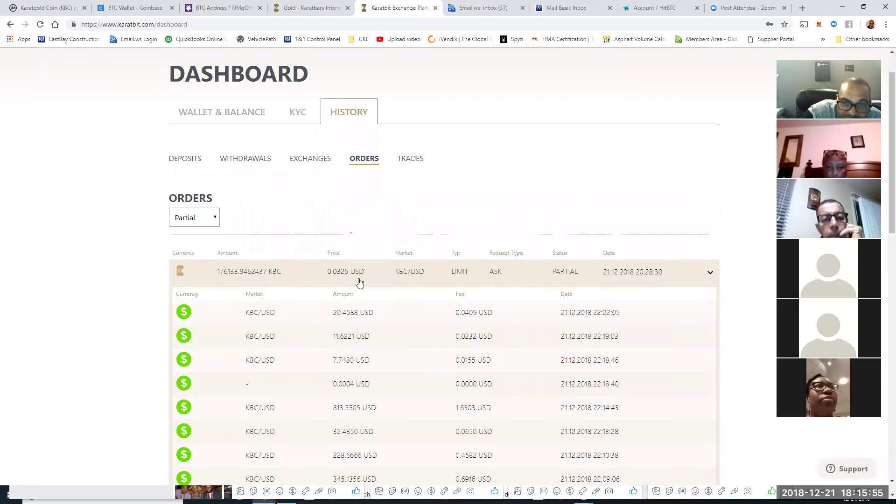
{"action": "left_click", "coordinate": [408, 161]}
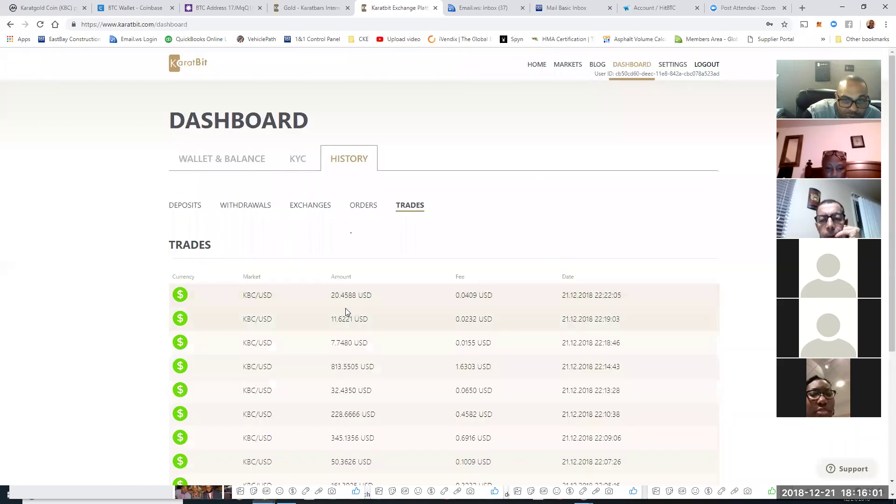
{"action": "scroll", "coordinate": [445, 334], "scroll_direction": "down", "scroll_amount": 1}
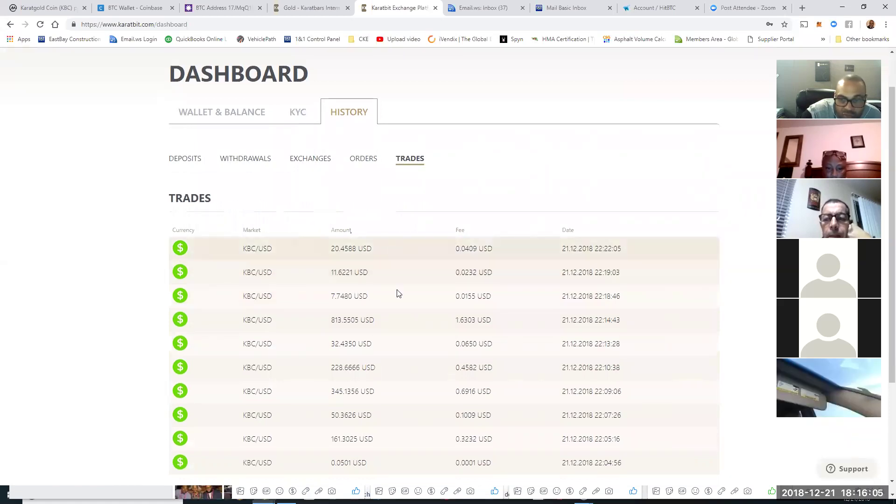
{"action": "scroll", "coordinate": [398, 293], "scroll_direction": "down", "scroll_amount": 3}
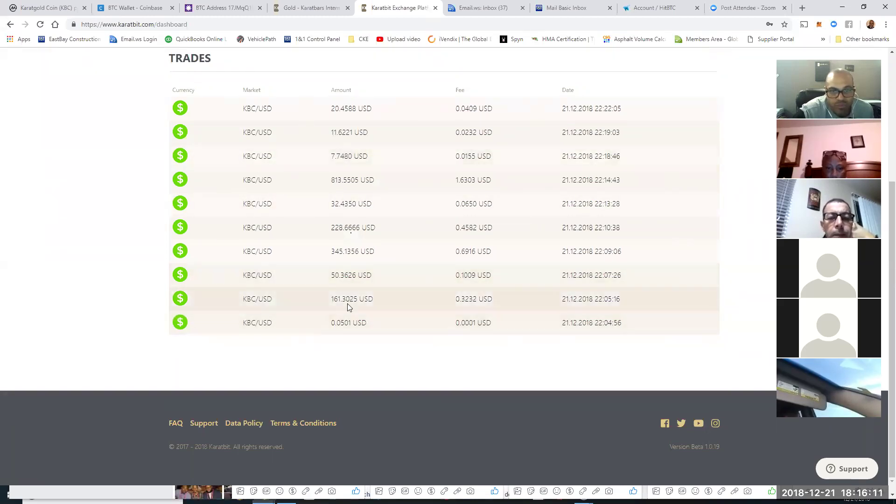
{"action": "scroll", "coordinate": [364, 308], "scroll_direction": "up", "scroll_amount": 4}
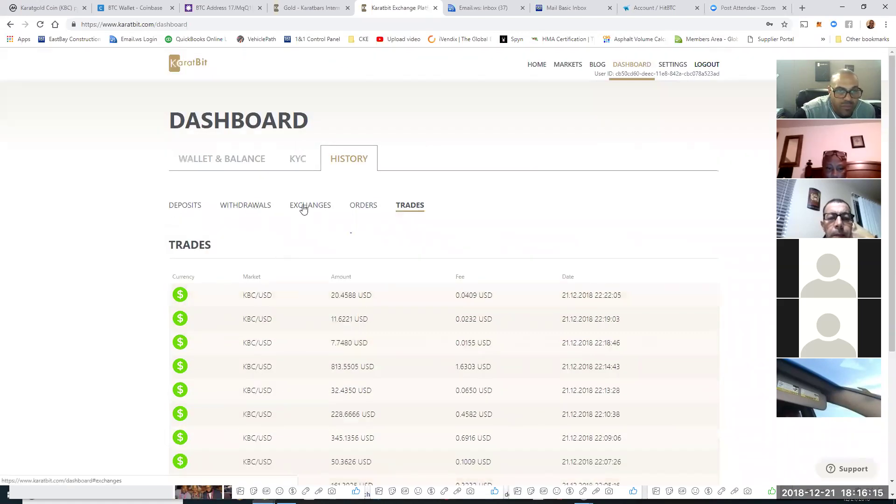
Step: Filter KaratBit's orders to Complete and scroll the list, topped by a 0.51296999 ETH KBC/ETH bid
{"action": "left_click", "coordinate": [364, 207]}
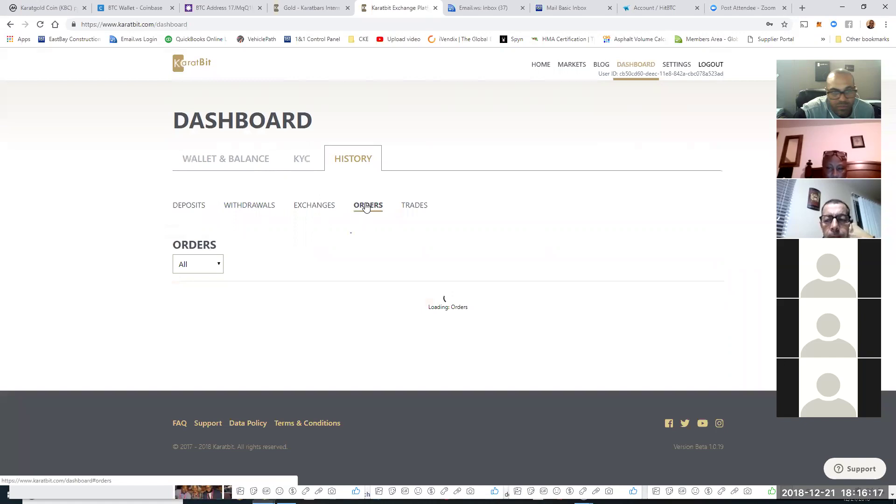
{"action": "left_click", "coordinate": [203, 272]}
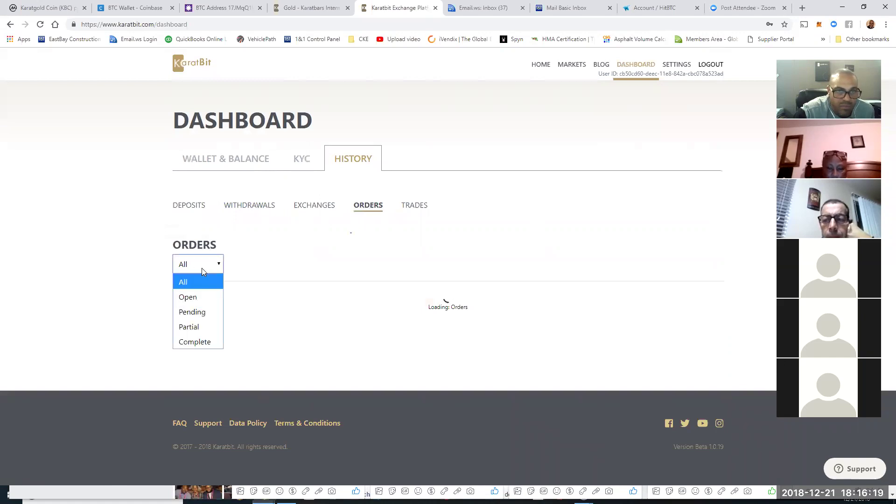
{"action": "left_click", "coordinate": [192, 344]}
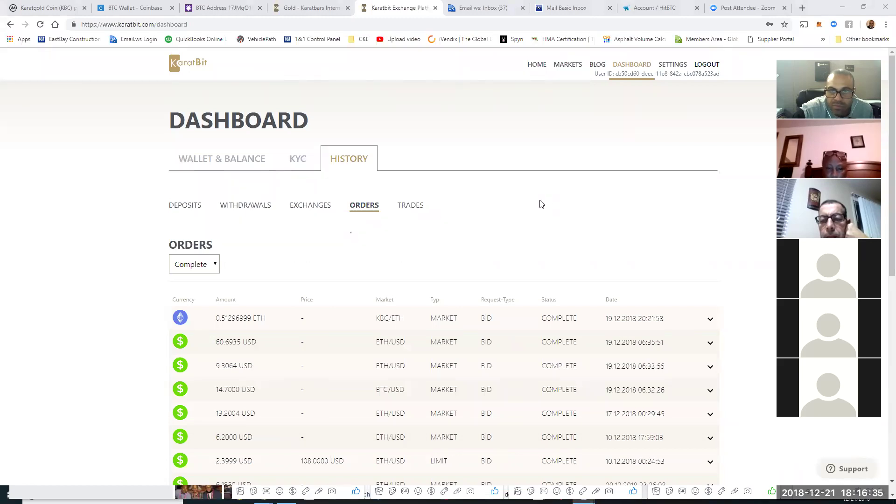
{"action": "scroll", "coordinate": [598, 213], "scroll_direction": "down", "scroll_amount": 3}
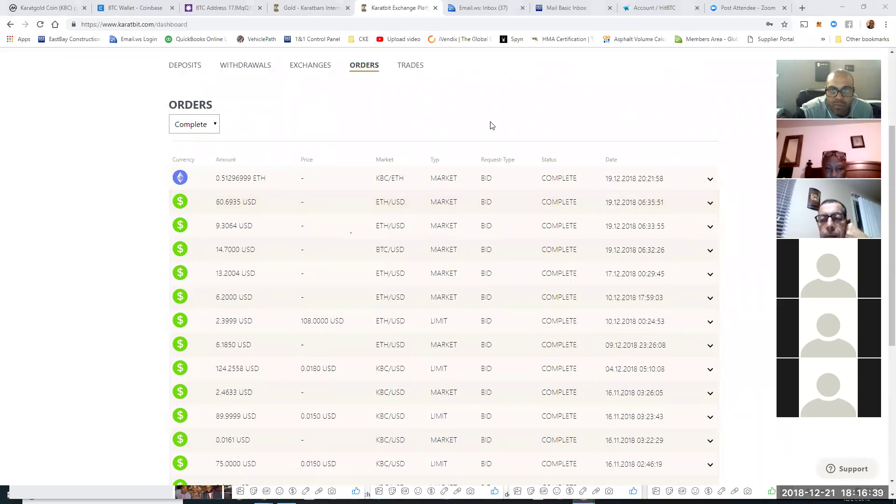
{"action": "scroll", "coordinate": [512, 161], "scroll_direction": "up", "scroll_amount": 3}
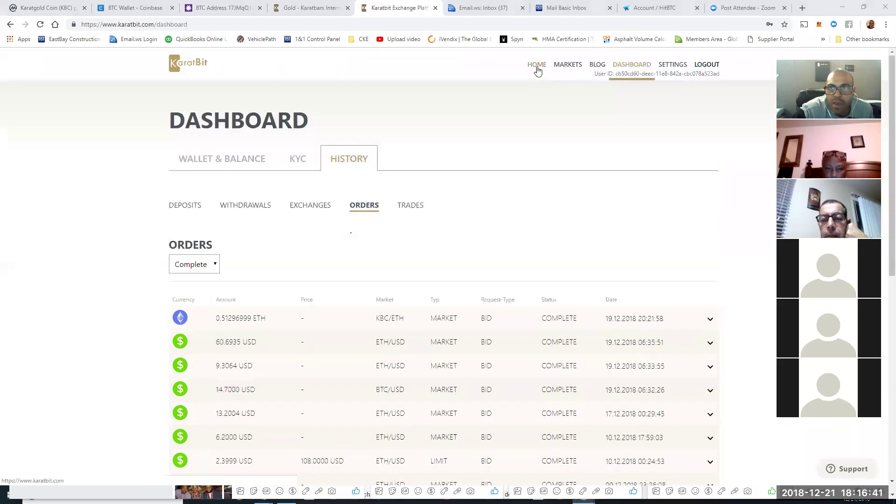
Step: Open Karatbit home in a new tab at the end of the tab row, then a blank tab with CKE bookmarks
{"action": "left_click", "coordinate": [537, 65]}
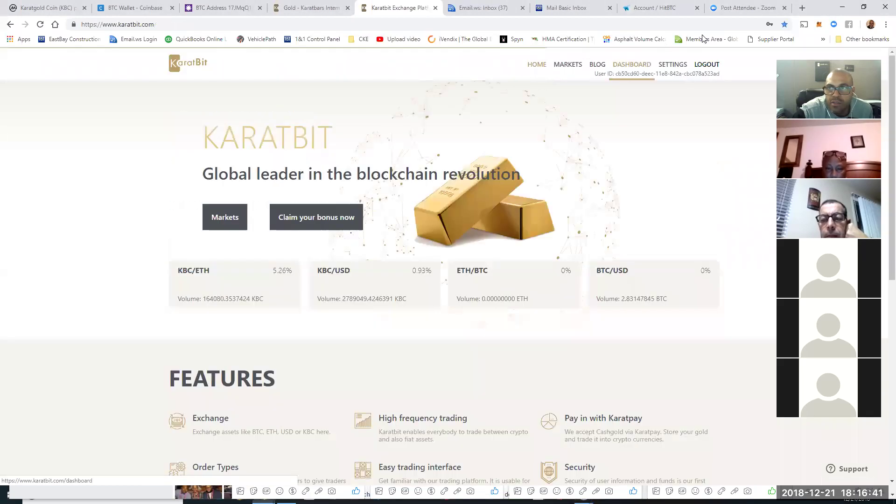
{"action": "left_click", "coordinate": [803, 8]}
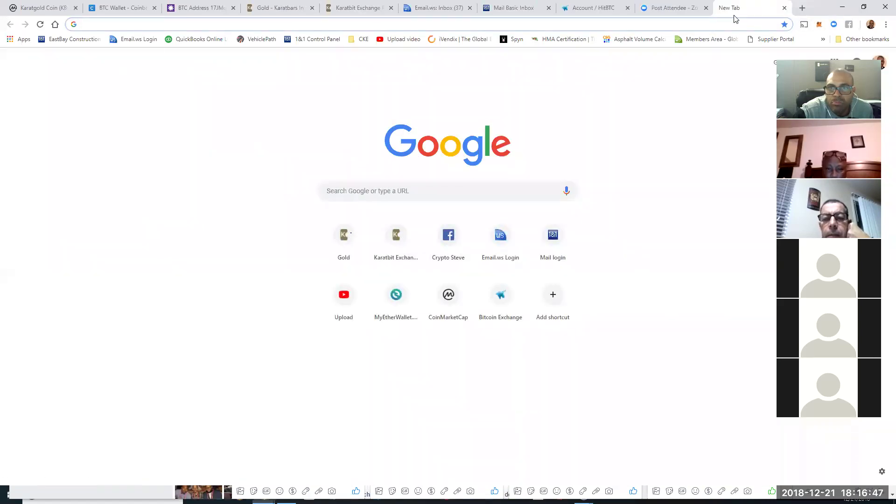
{"action": "left_click_drag", "start_coordinate": [391, 243], "coordinate": [369, 14]}
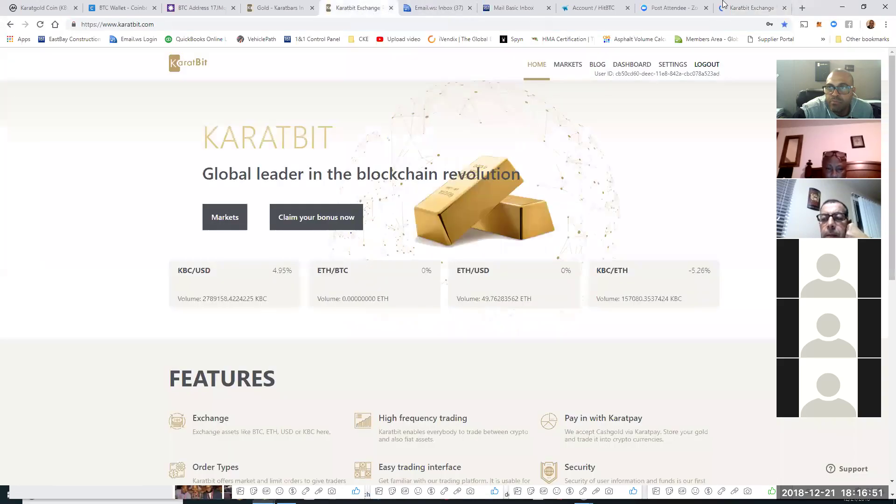
{"action": "left_click_drag", "start_coordinate": [724, 4], "coordinate": [684, 16]}
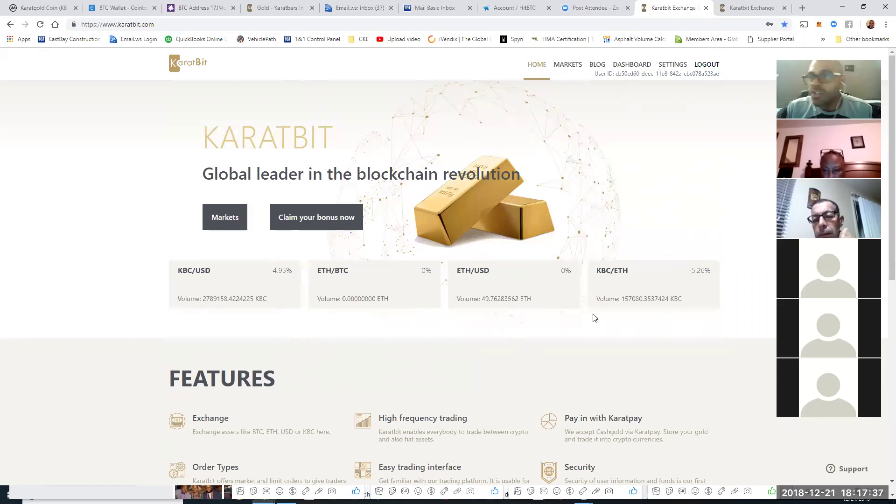
{"action": "left_click", "coordinate": [801, 9]}
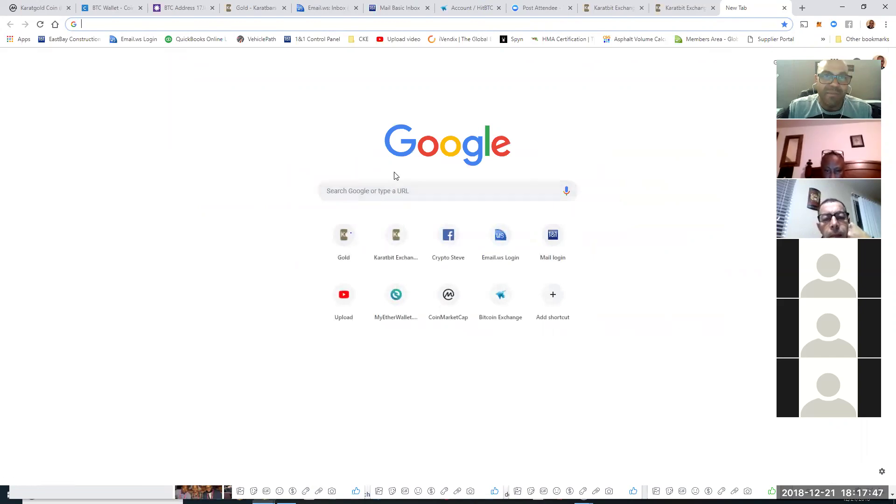
{"action": "left_click", "coordinate": [362, 40]}
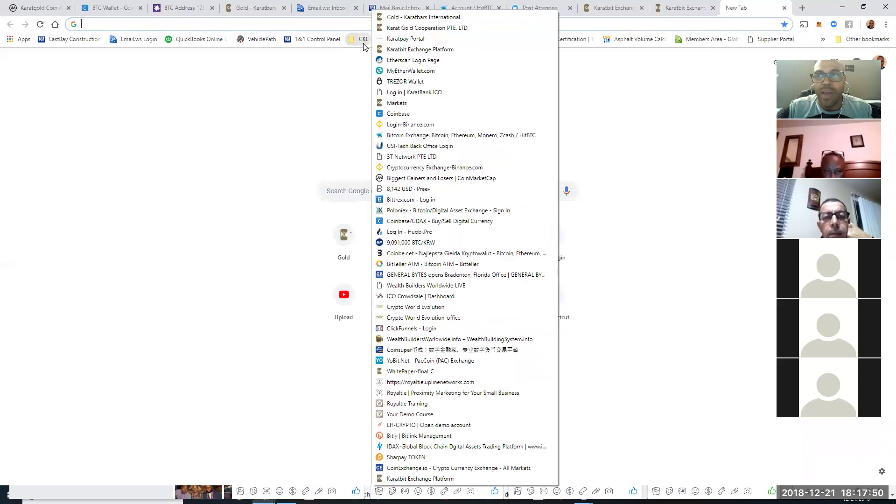
Step: Choose Trezor access on MyEtherWallet and open the Etherscan login page in a new tab
{"action": "left_click", "coordinate": [410, 71]}
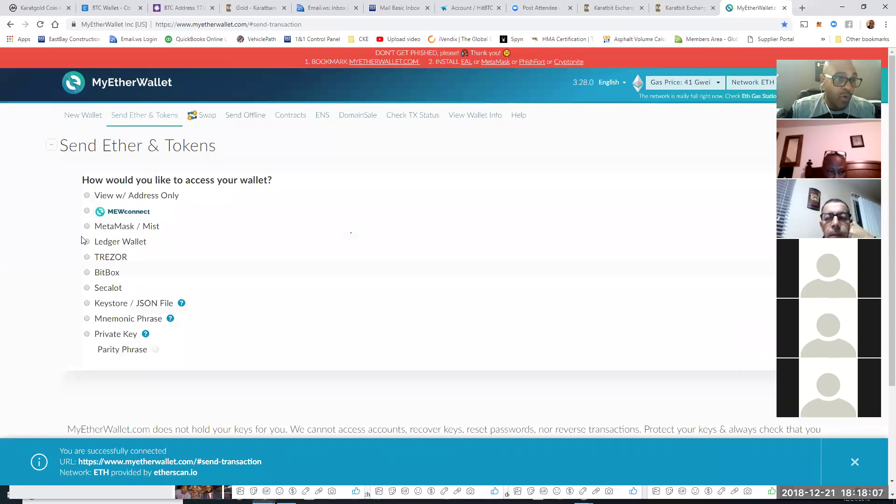
{"action": "left_click", "coordinate": [88, 258]}
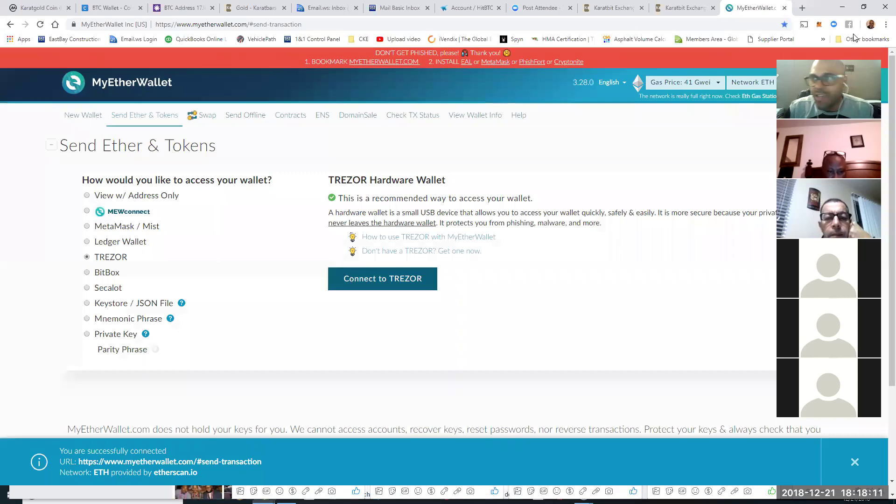
{"action": "left_click", "coordinate": [802, 9]}
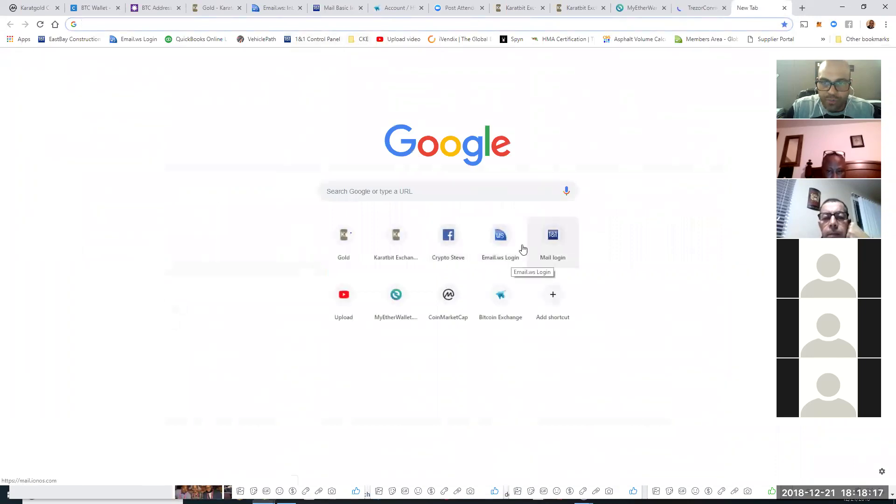
{"action": "left_click", "coordinate": [360, 39]}
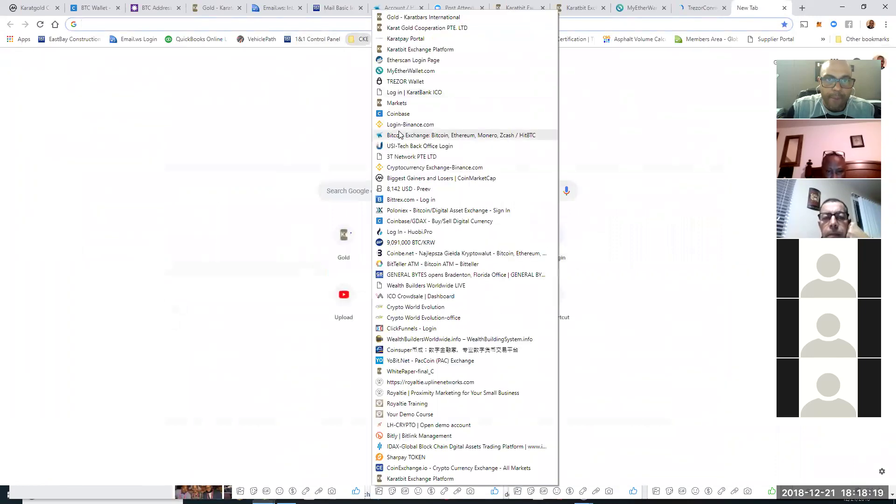
{"action": "left_click", "coordinate": [405, 61]}
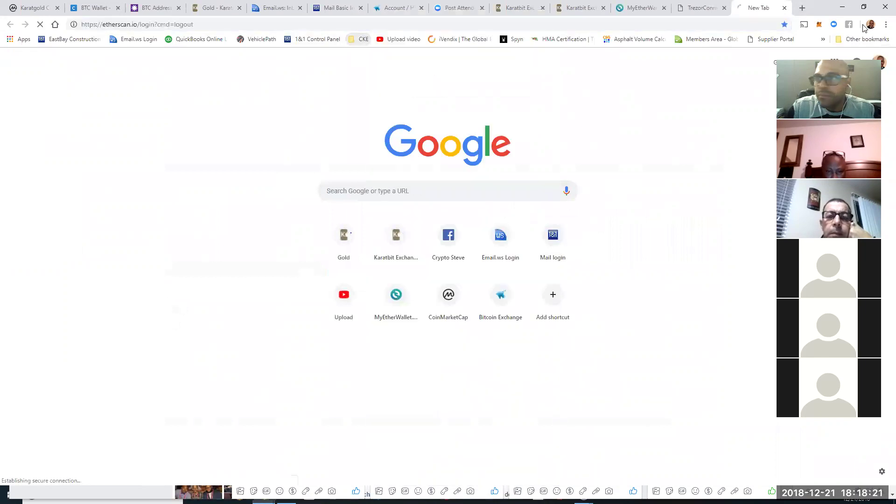
Step: Approve the public key export in TrezorConnect and enter the Trezor PIN
{"action": "left_click", "coordinate": [702, 8]}
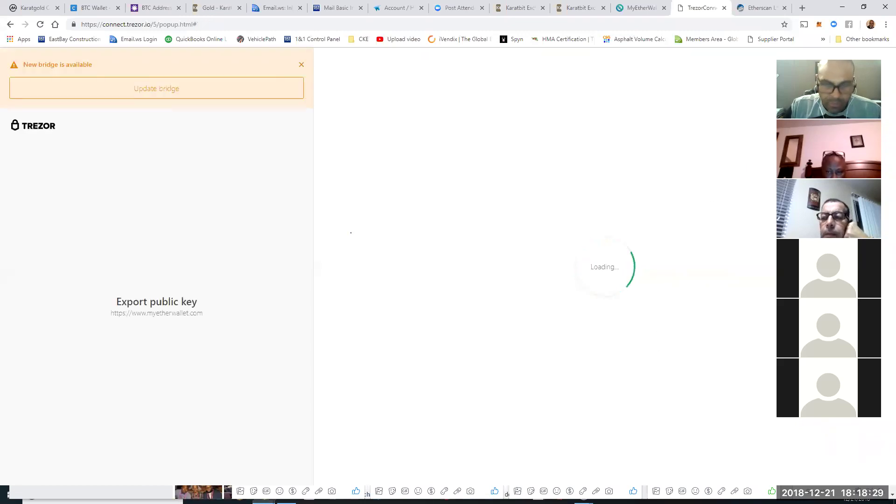
{"action": "left_click", "coordinate": [603, 341]}
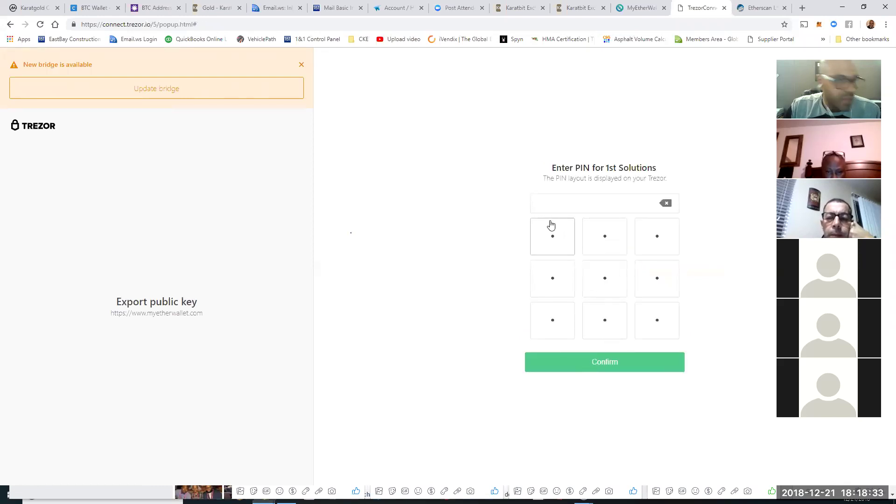
{"action": "left_click", "coordinate": [552, 227]}
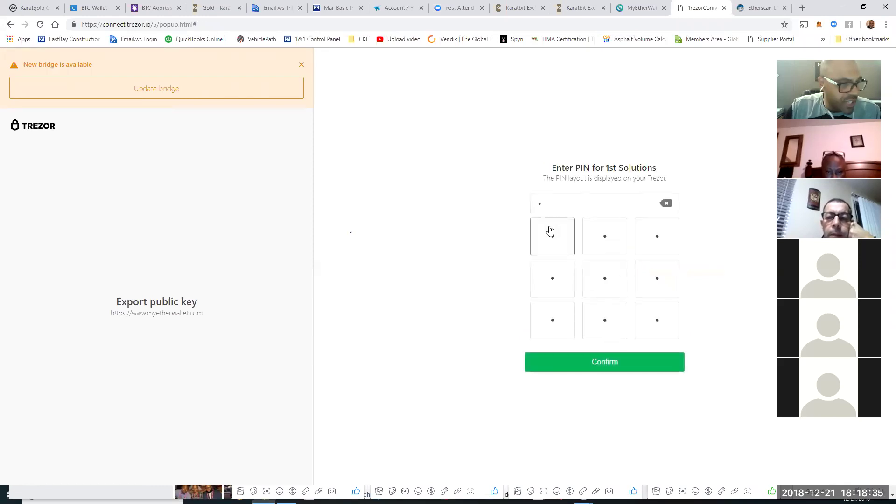
{"action": "left_click", "coordinate": [555, 283]}
{"action": "left_click", "coordinate": [556, 283]}
{"action": "left_click", "coordinate": [556, 283]}
{"action": "left_click", "coordinate": [598, 361]}
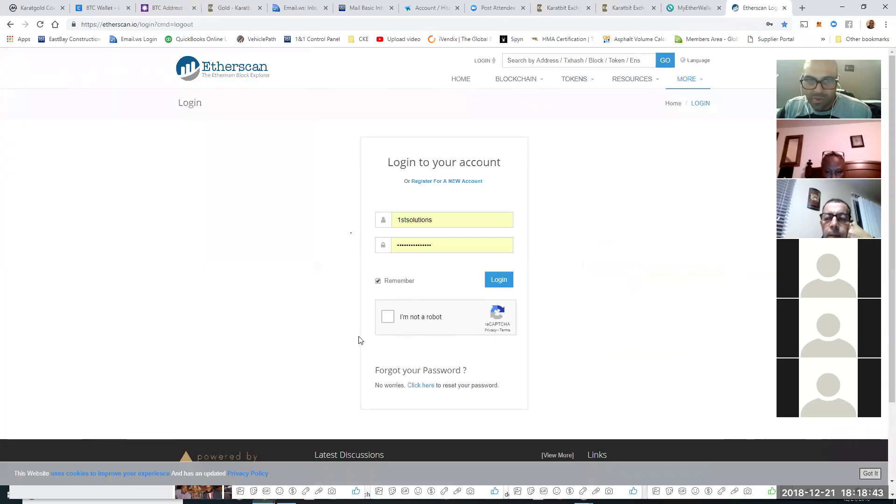
Step: Log in to Etherscan, review the watch list balances, and return to MyEtherWallet's Trezor address list
{"action": "left_click", "coordinate": [387, 318]}
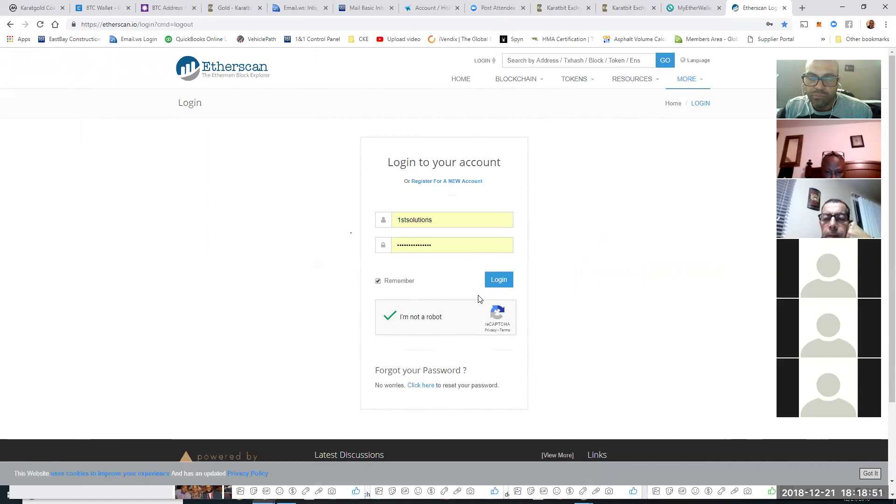
{"action": "left_click", "coordinate": [498, 282]}
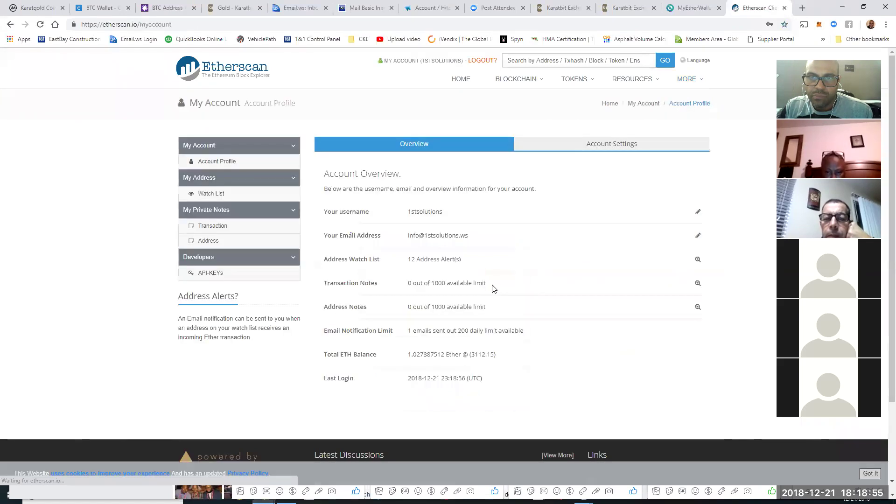
{"action": "left_click", "coordinate": [214, 195]}
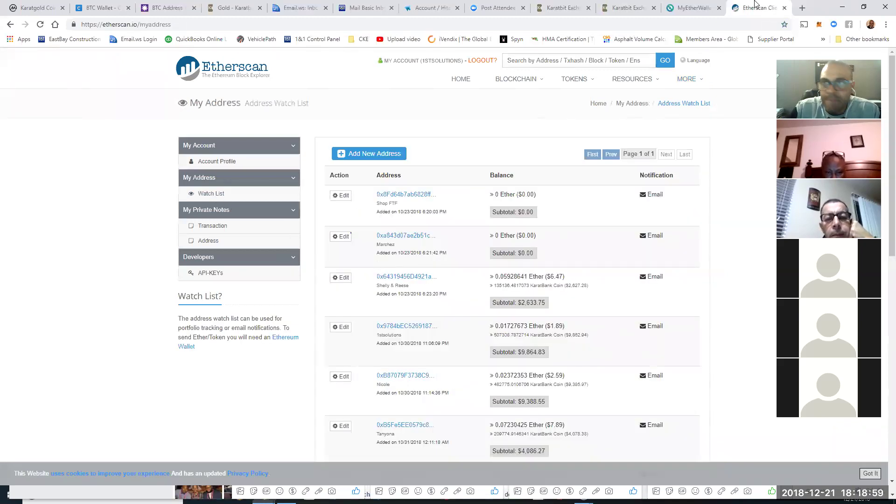
{"action": "left_click", "coordinate": [693, 8]}
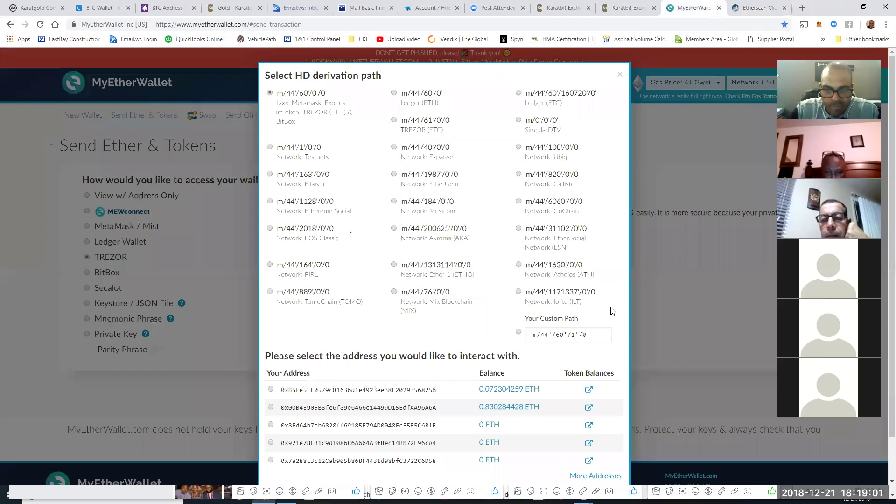
Step: Unlock the Trezor wallet on the next-page address holding 0.00999 ETH
{"action": "scroll", "coordinate": [609, 311], "scroll_direction": "down", "scroll_amount": 1}
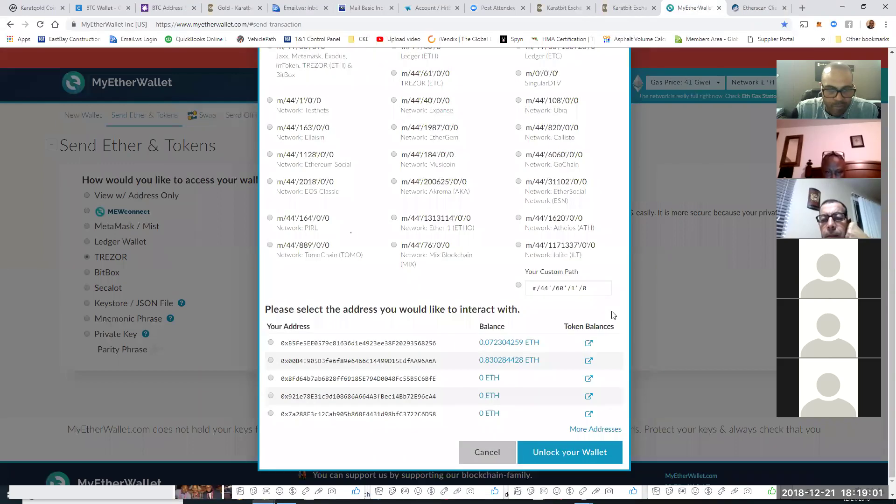
{"action": "left_click", "coordinate": [596, 430]}
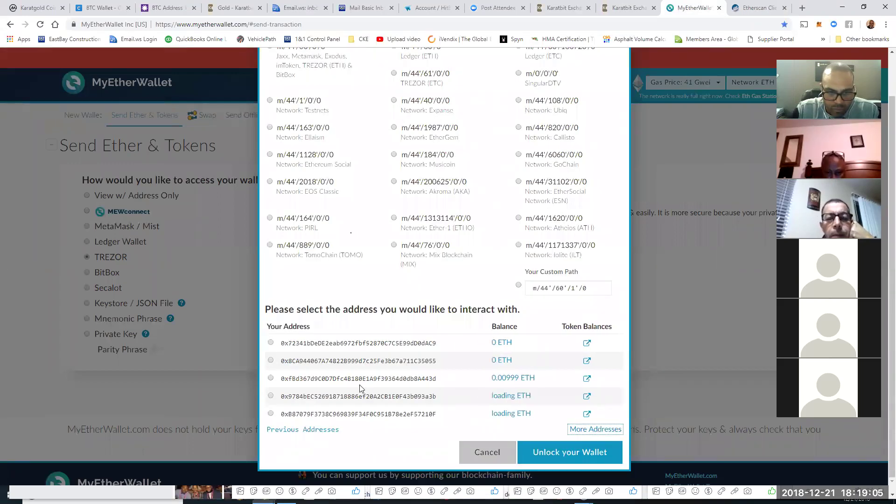
{"action": "left_click", "coordinate": [271, 378]}
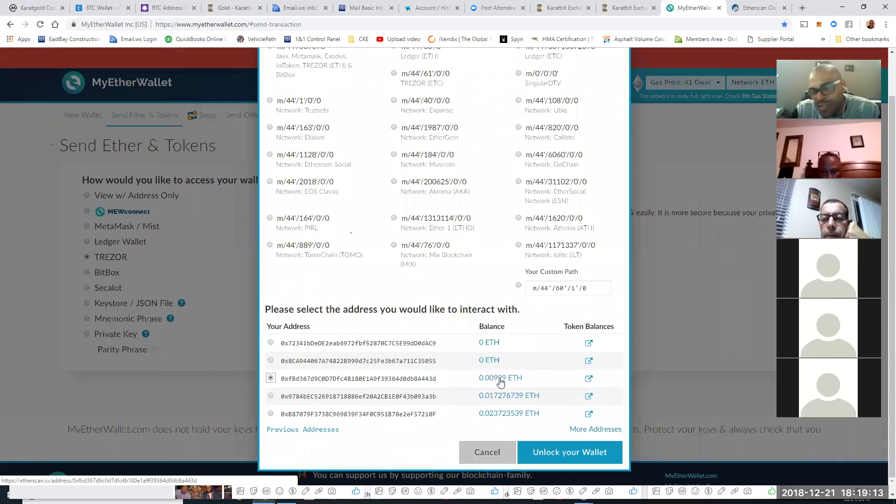
{"action": "left_click", "coordinate": [615, 454]}
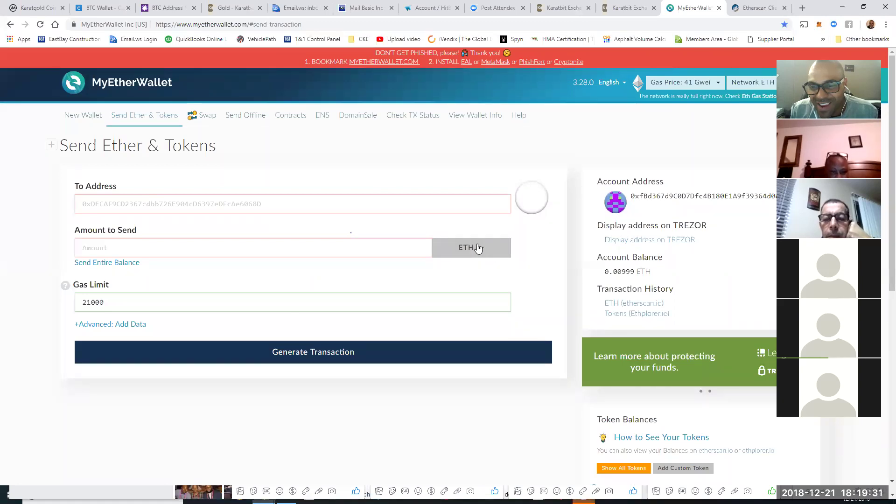
Step: Check the currencies and tokens available in the send form's currency list
{"action": "triple_click", "coordinate": [497, 260]}
{"action": "left_click", "coordinate": [516, 236]}
{"action": "triple_click", "coordinate": [477, 255]}
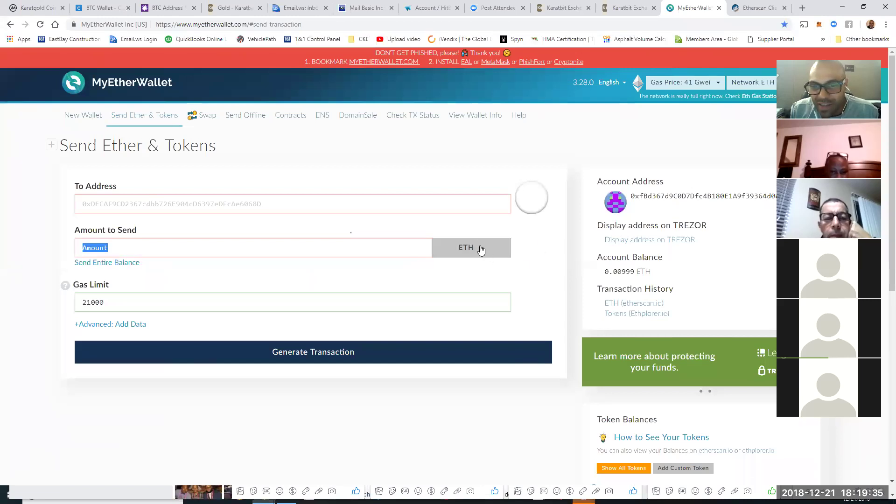
{"action": "left_click", "coordinate": [481, 251]}
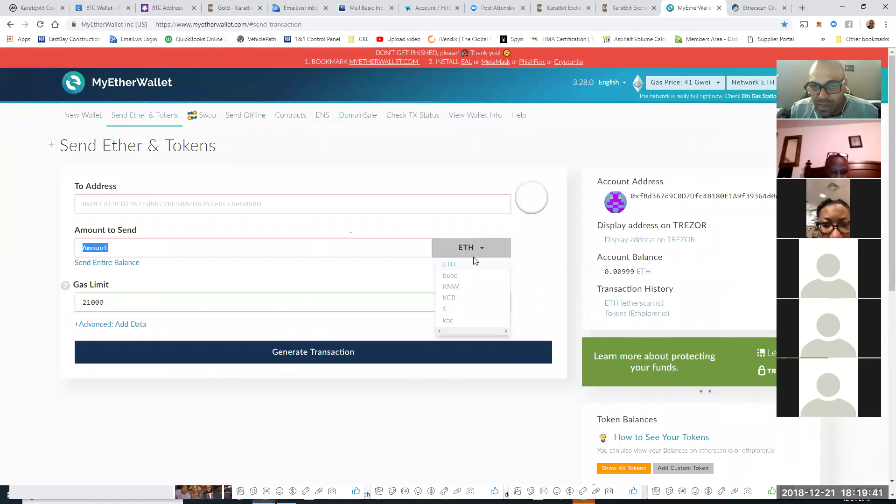
{"action": "left_click", "coordinate": [478, 254]}
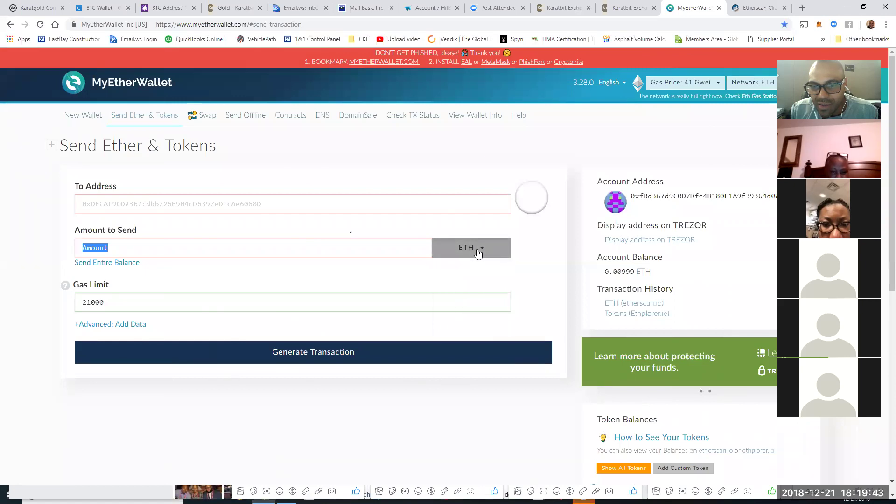
{"action": "left_click", "coordinate": [479, 253]}
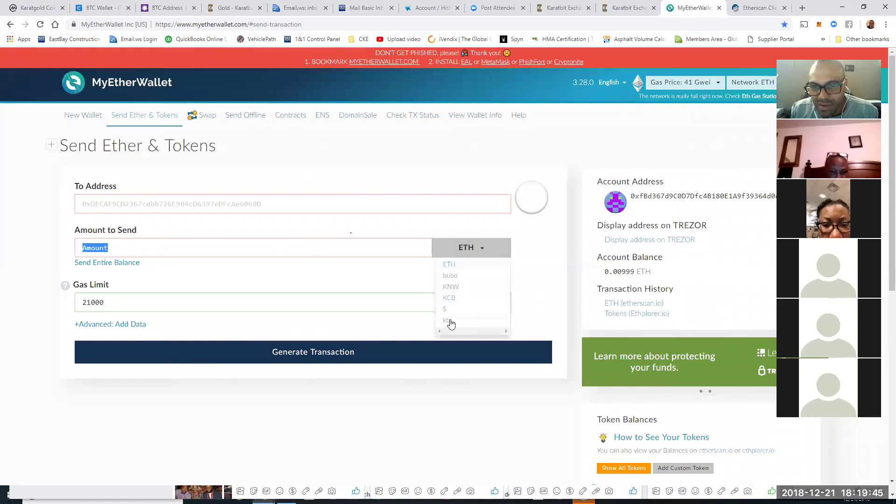
Step: Remove the custom 105000 kbc token from the wallet's Token Balances
{"action": "scroll", "coordinate": [602, 287], "scroll_direction": "down", "scroll_amount": 5}
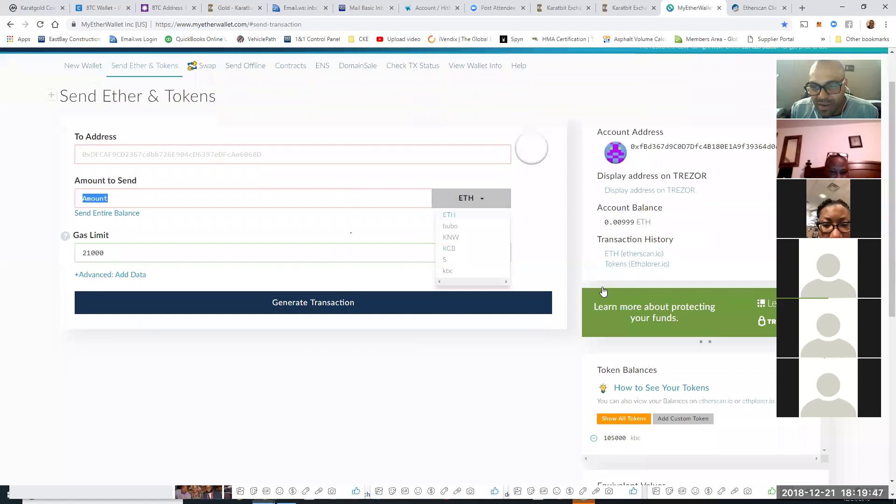
{"action": "left_click_drag", "start_coordinate": [651, 260], "coordinate": [577, 257]}
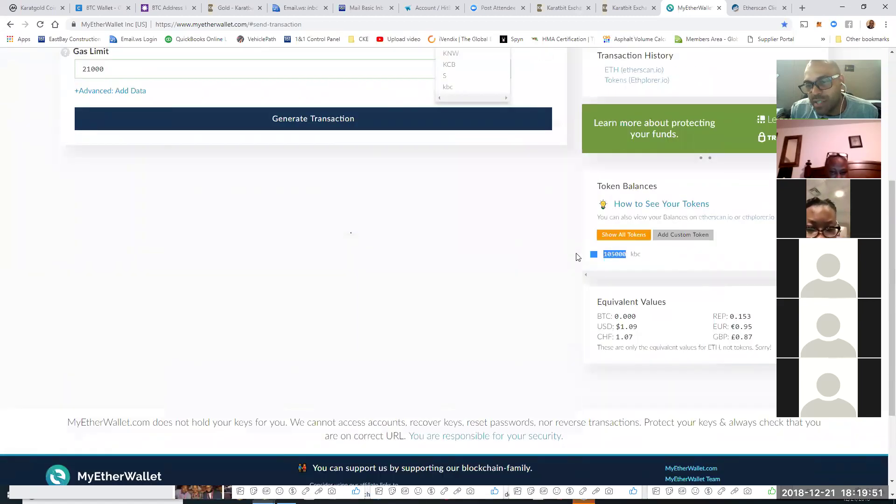
{"action": "scroll", "coordinate": [523, 263], "scroll_direction": "up", "scroll_amount": 1}
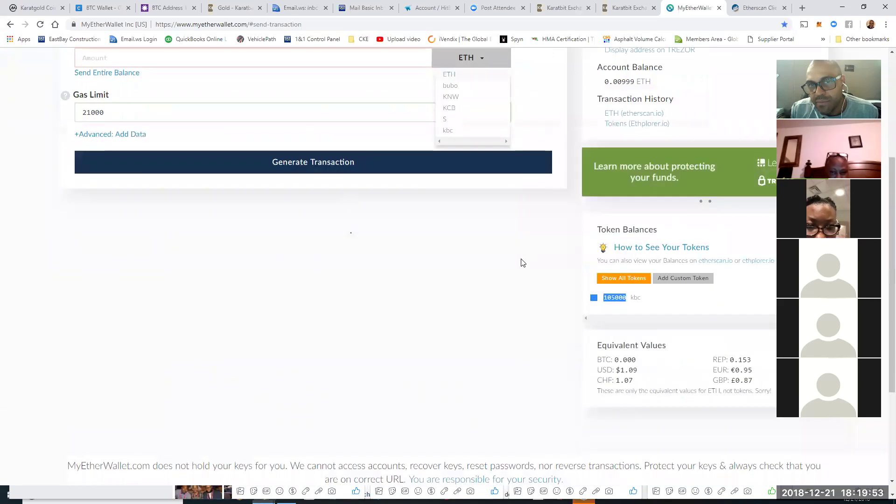
{"action": "scroll", "coordinate": [523, 263], "scroll_direction": "up", "scroll_amount": 4}
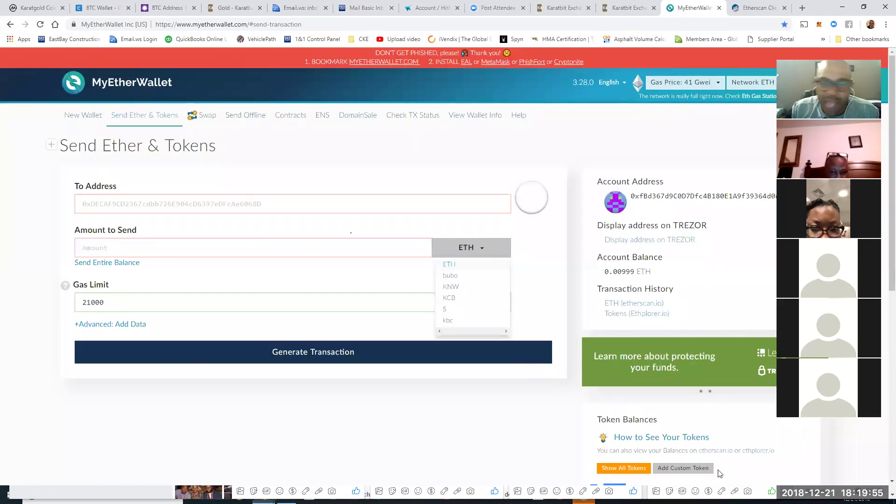
{"action": "scroll", "coordinate": [719, 474], "scroll_direction": "down", "scroll_amount": 5}
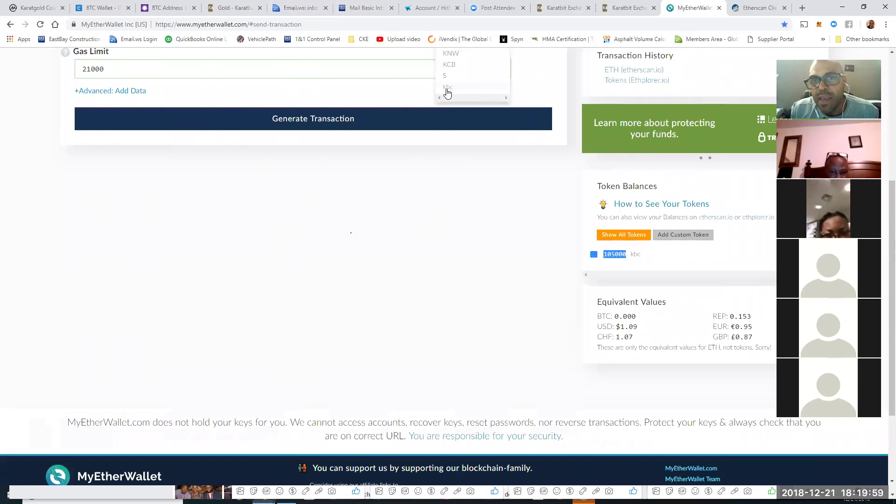
{"action": "left_click", "coordinate": [594, 255]}
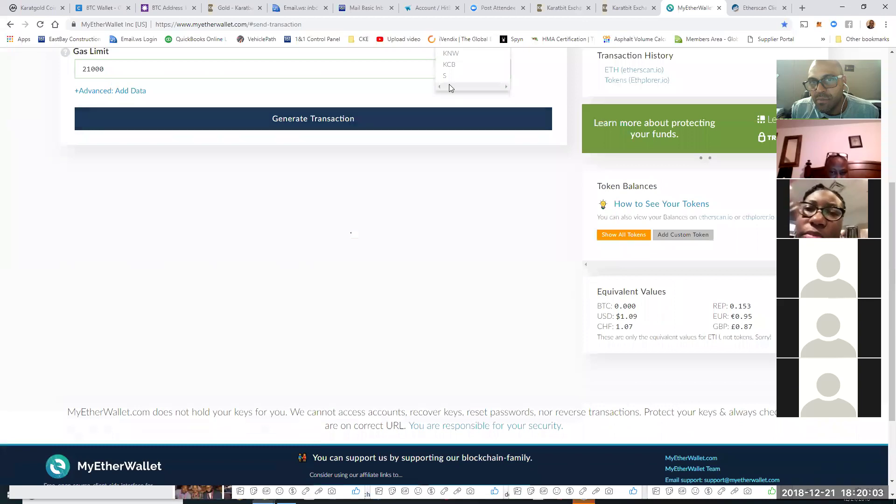
{"action": "scroll", "coordinate": [449, 85], "scroll_direction": "up", "scroll_amount": 3}
{"action": "scroll", "coordinate": [478, 182], "scroll_direction": "down", "scroll_amount": 2}
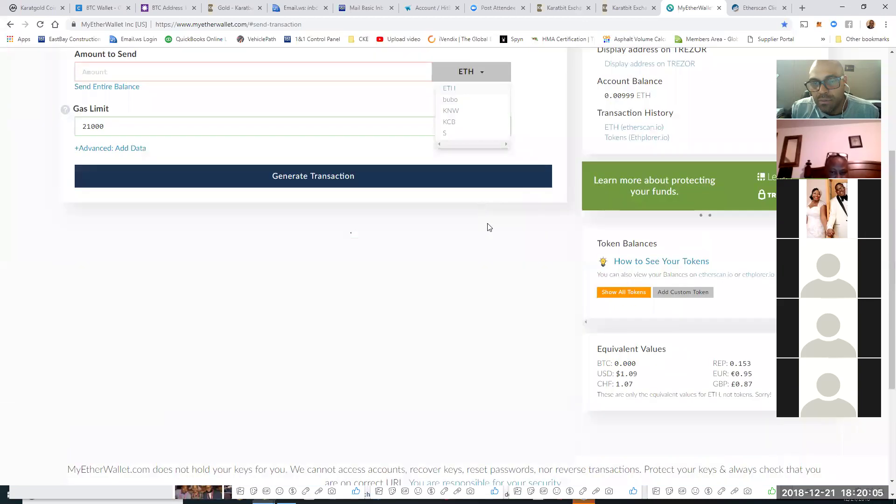
{"action": "scroll", "coordinate": [482, 172], "scroll_direction": "up", "scroll_amount": 2}
{"action": "left_click", "coordinate": [482, 155]}
{"action": "left_click", "coordinate": [482, 158]}
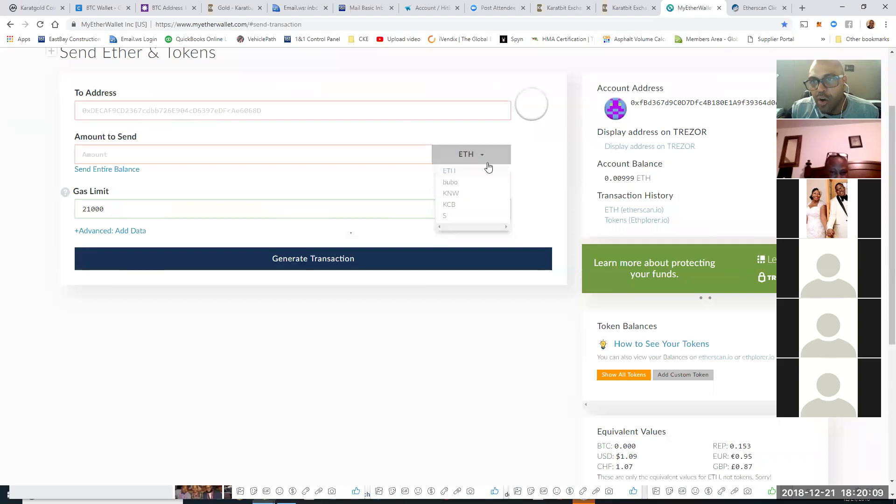
{"action": "left_click", "coordinate": [633, 211]}
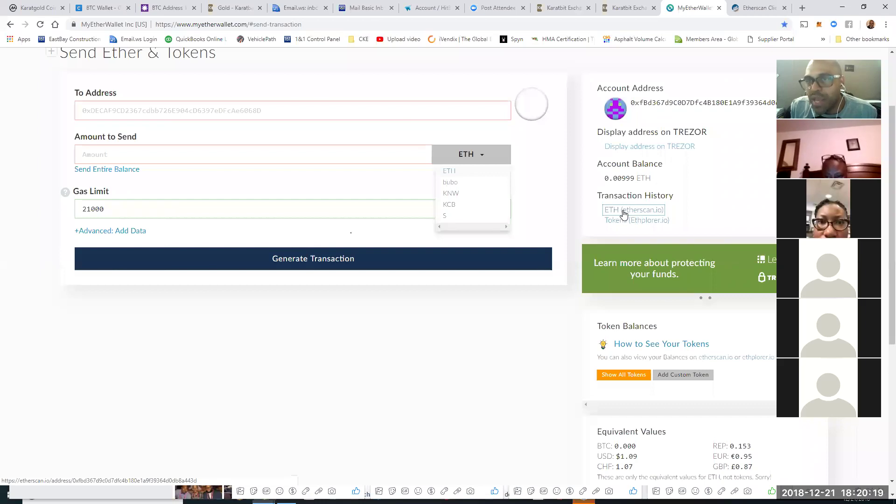
Step: On Etherscan, open the wallet's address page and copy the wallet address
{"action": "left_click", "coordinate": [762, 10]}
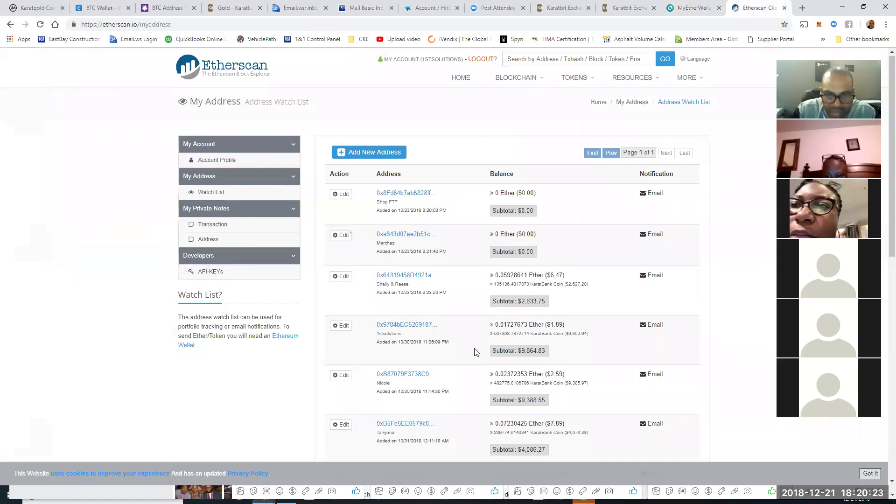
{"action": "scroll", "coordinate": [477, 350], "scroll_direction": "down", "scroll_amount": 3}
{"action": "scroll", "coordinate": [476, 353], "scroll_direction": "down", "scroll_amount": 4}
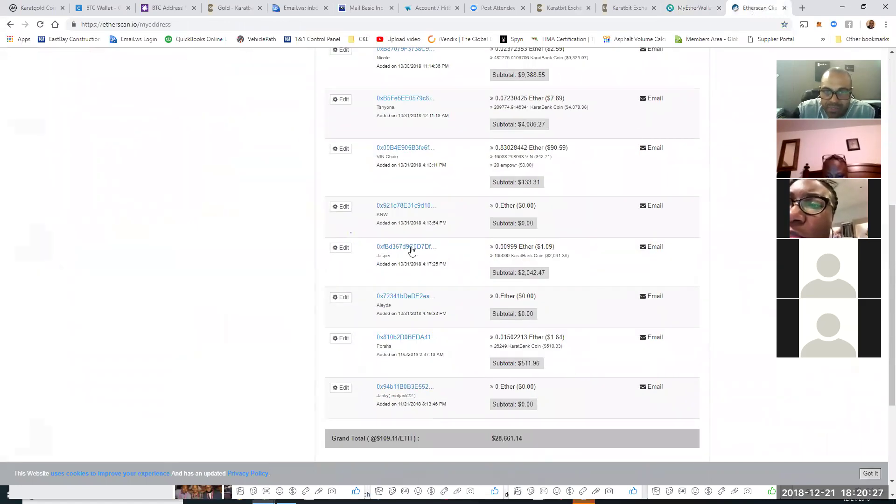
{"action": "left_click", "coordinate": [410, 249]}
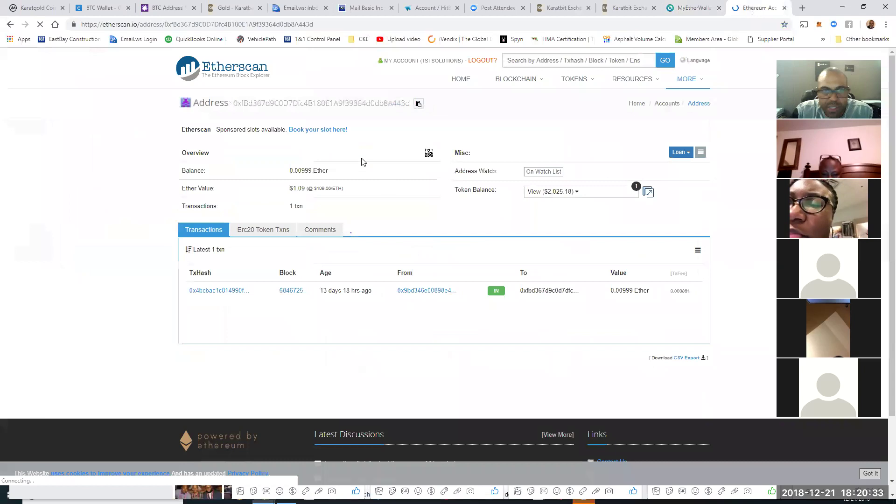
{"action": "left_click", "coordinate": [419, 103]}
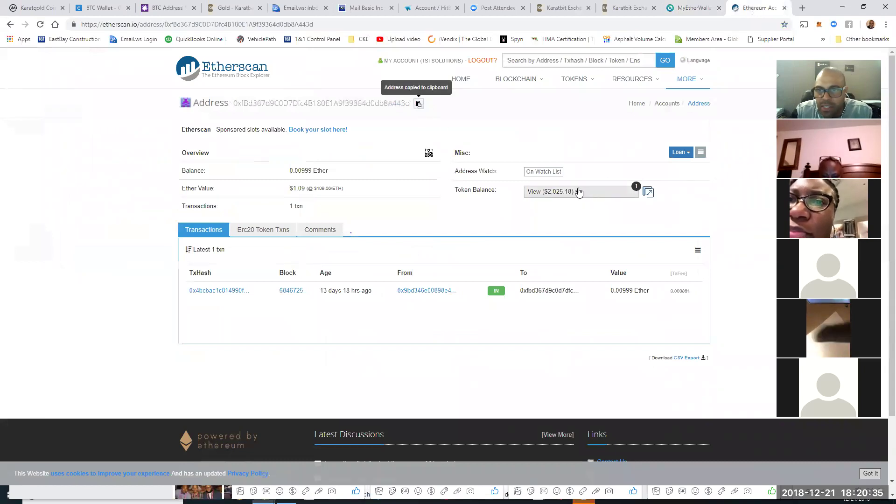
Step: Copy the KaratBank Coin contract address from the token balance view, then return to MyEtherWallet
{"action": "left_click", "coordinate": [578, 191]}
{"action": "left_click", "coordinate": [545, 250]}
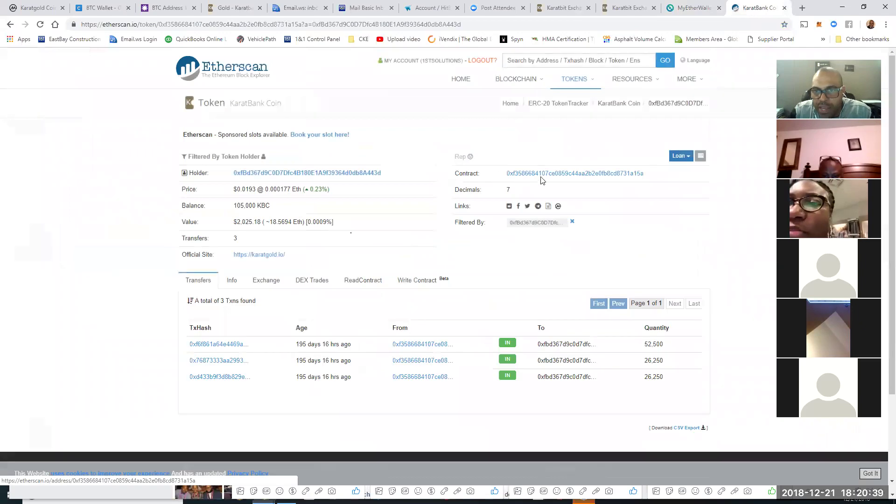
{"action": "double_click", "coordinate": [654, 174]}
{"action": "right_click", "coordinate": [637, 177]}
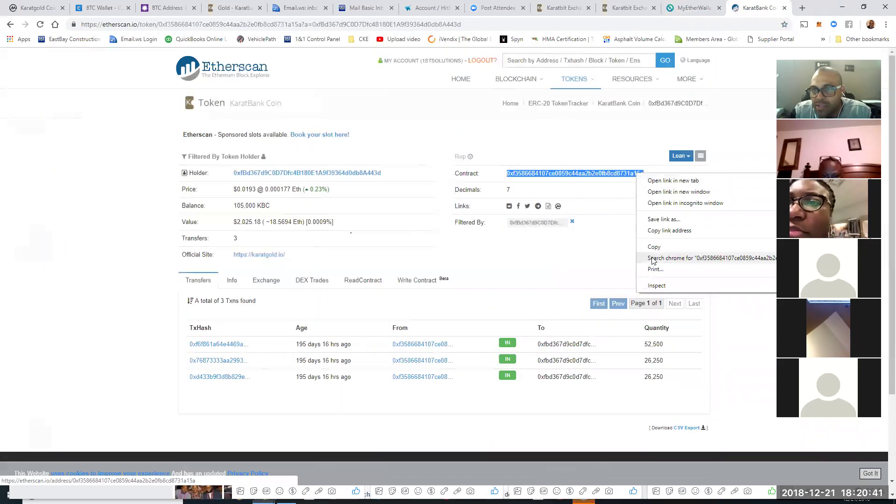
{"action": "left_click", "coordinate": [653, 245]}
{"action": "left_click", "coordinate": [682, 12]}
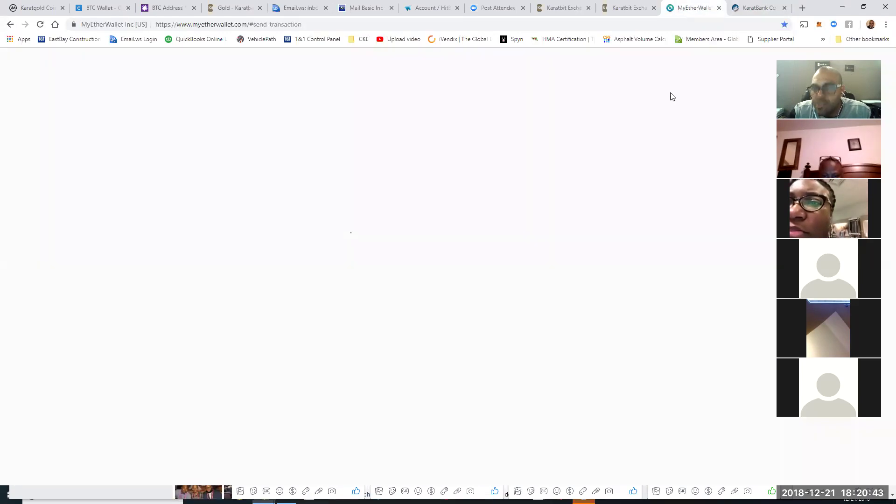
{"action": "left_click", "coordinate": [675, 377]}
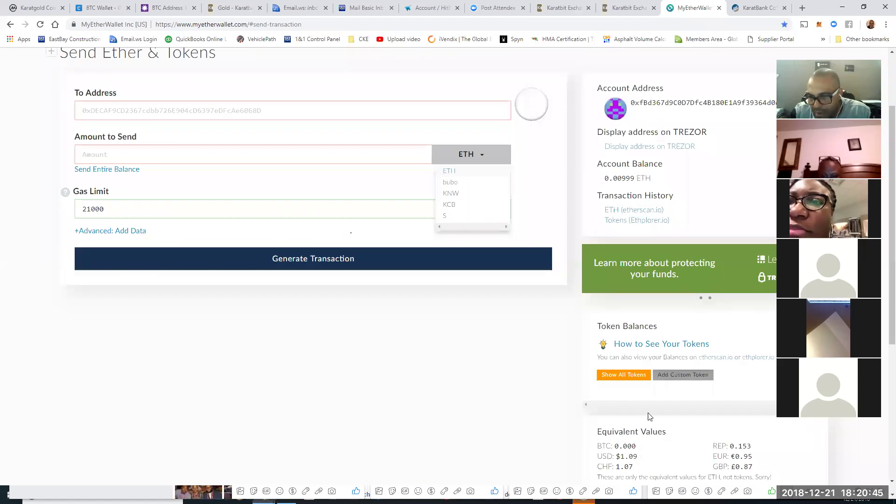
Step: Save a custom token with the pasted KBC contract address, symbol kbc and 7 decimals
{"action": "right_click", "coordinate": [644, 405]}
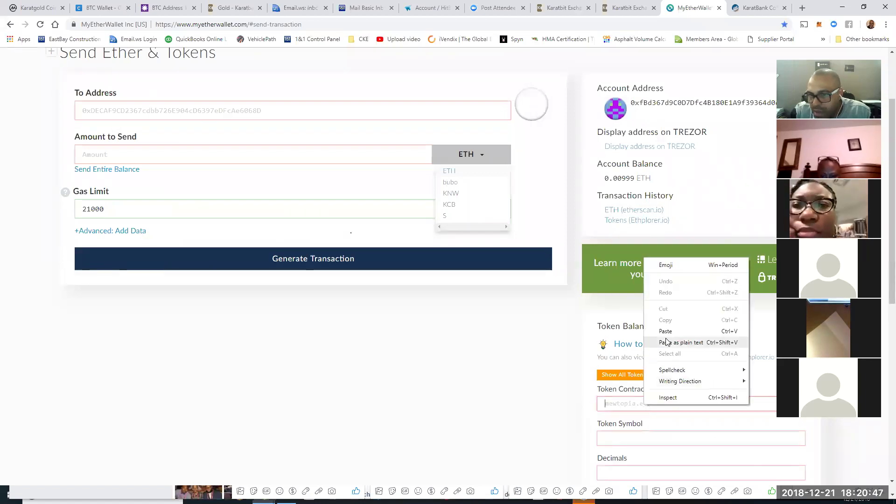
{"action": "key", "text": "Escape"}
{"action": "key", "text": "ctrl+v"}
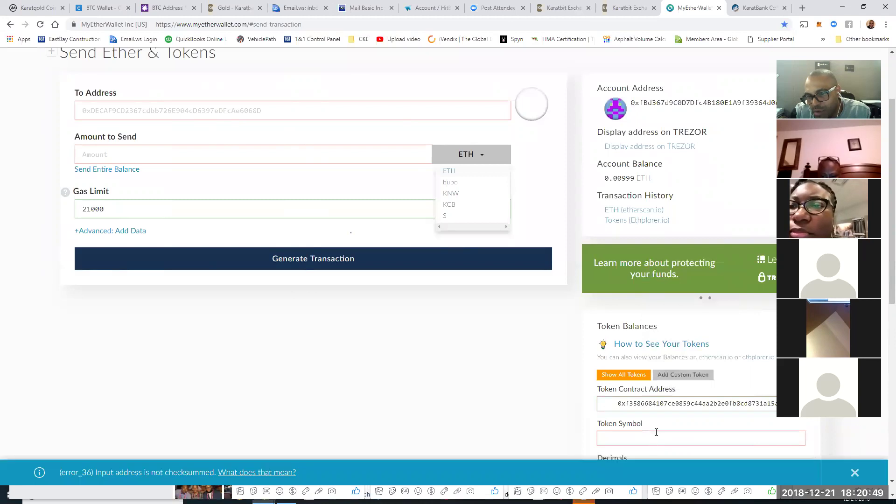
{"action": "left_click", "coordinate": [643, 397]}
{"action": "scroll", "coordinate": [728, 335], "scroll_direction": "down", "scroll_amount": 3}
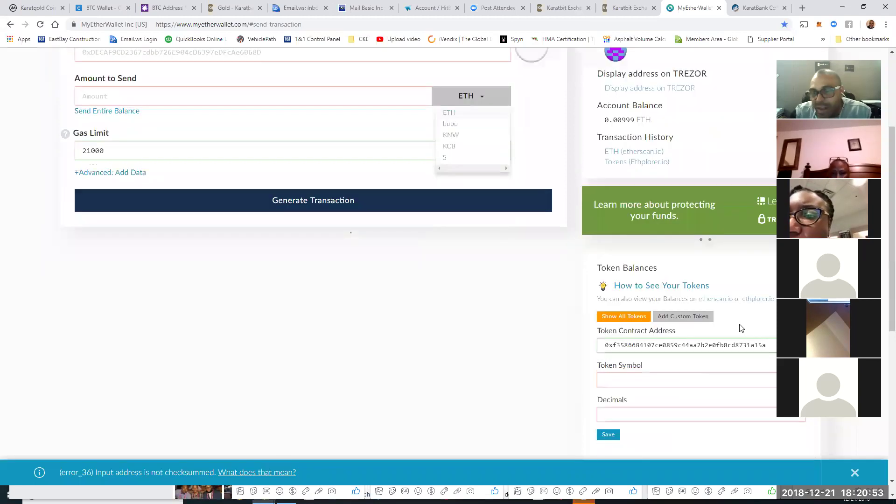
{"action": "left_click", "coordinate": [630, 298]}
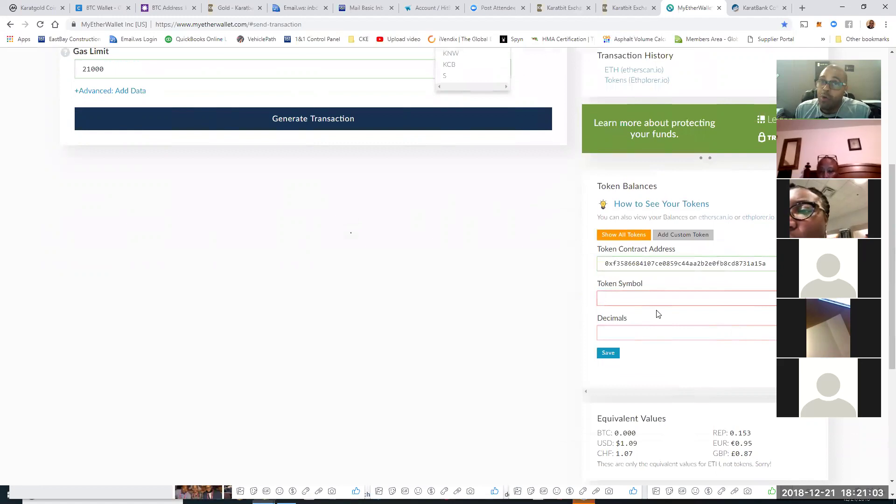
{"action": "type", "text": "7"}
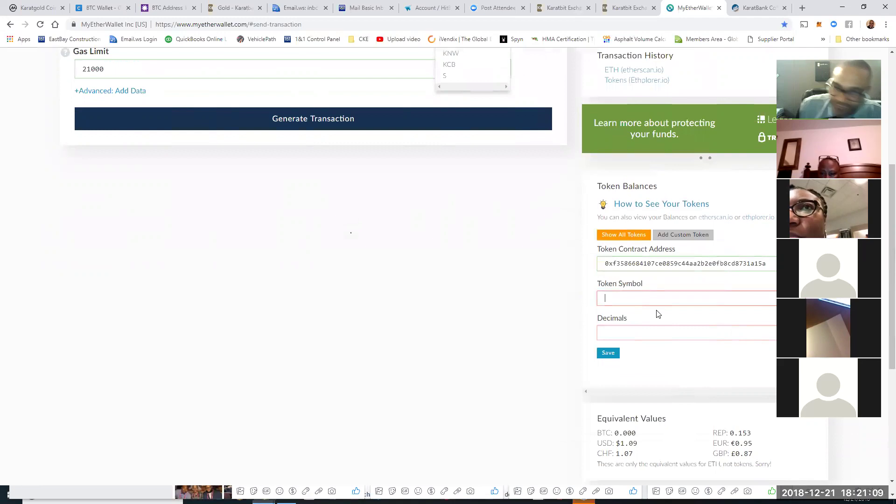
{"action": "type", "text": "kbc"}
{"action": "left_click", "coordinate": [664, 335]}
{"action": "type", "text": "7"}
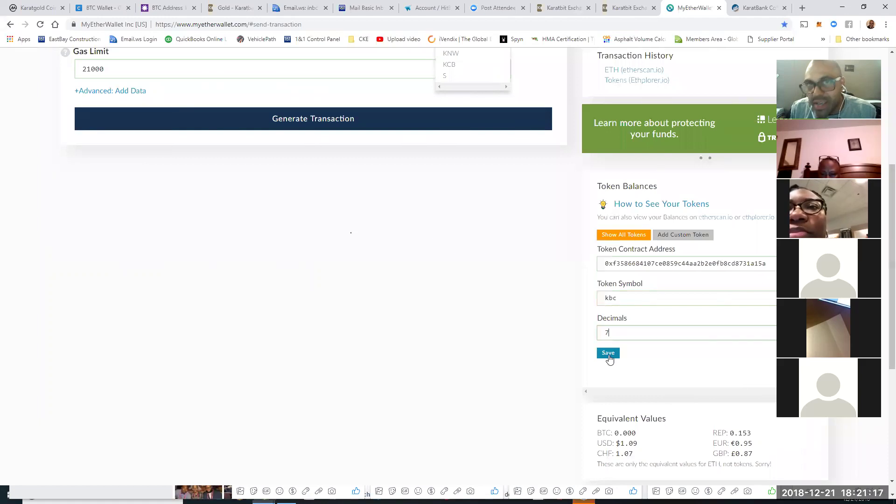
{"action": "left_click", "coordinate": [609, 356]}
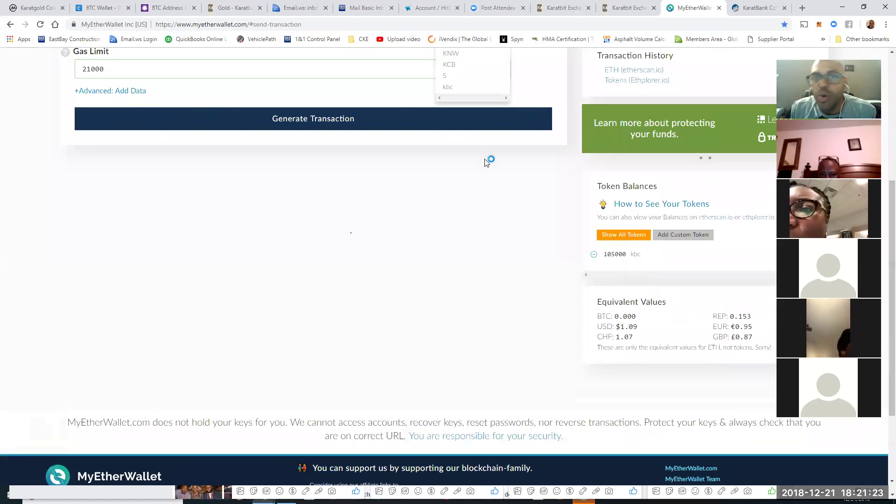
{"action": "scroll", "coordinate": [486, 161], "scroll_direction": "up", "scroll_amount": 4}
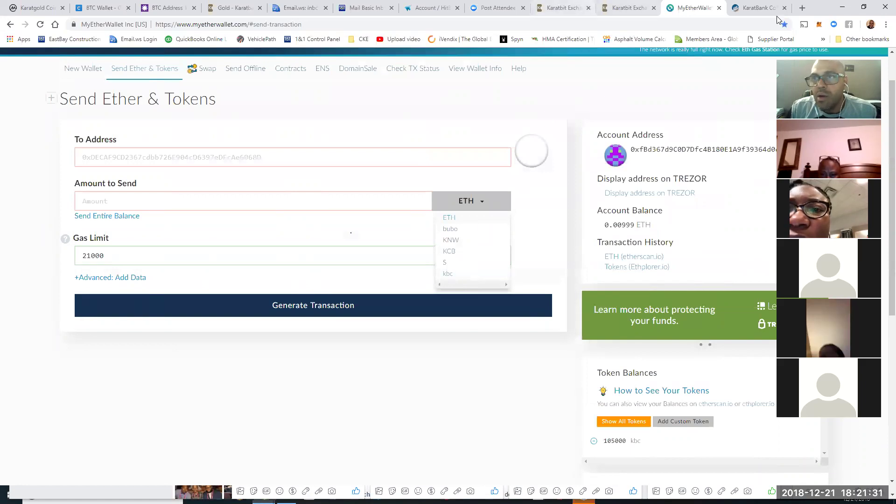
Step: Go back to the wallet's send page and bring up the Add Custom Token form
{"action": "left_click", "coordinate": [766, 8]}
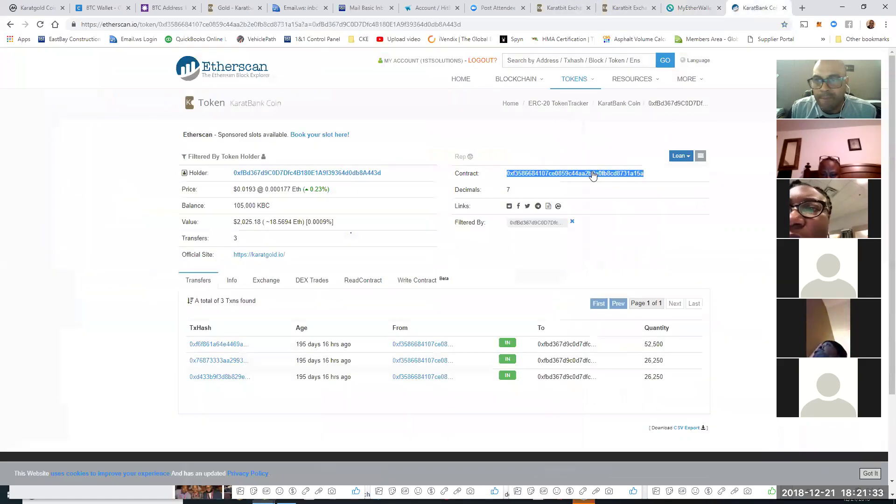
{"action": "left_click", "coordinate": [674, 13]}
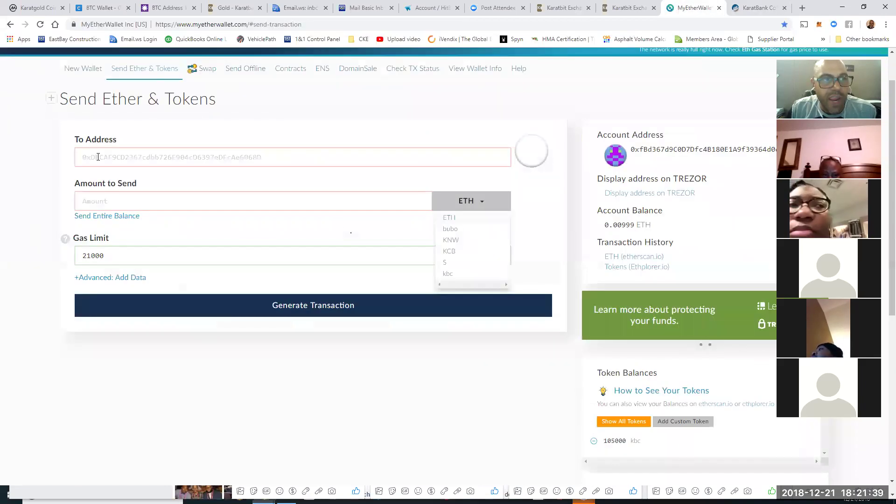
{"action": "left_click_drag", "start_coordinate": [72, 138], "coordinate": [138, 136]}
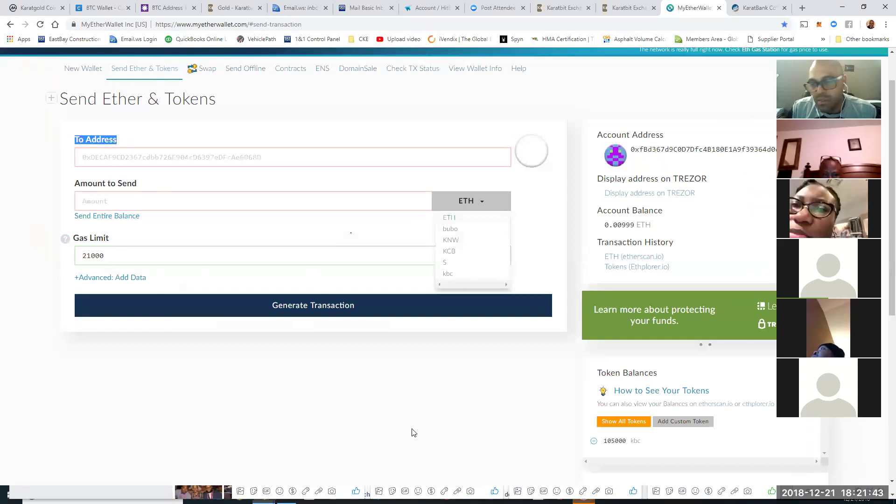
{"action": "scroll", "coordinate": [630, 452], "scroll_direction": "down", "scroll_amount": 1}
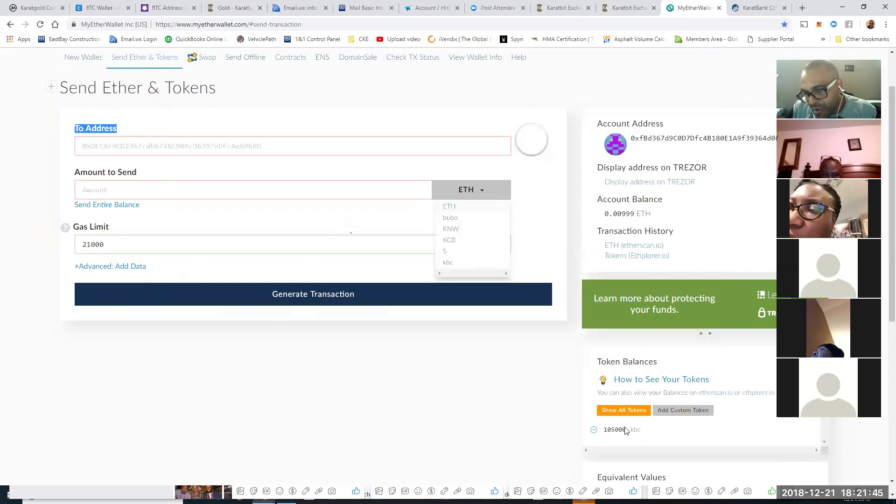
{"action": "left_click", "coordinate": [666, 377]}
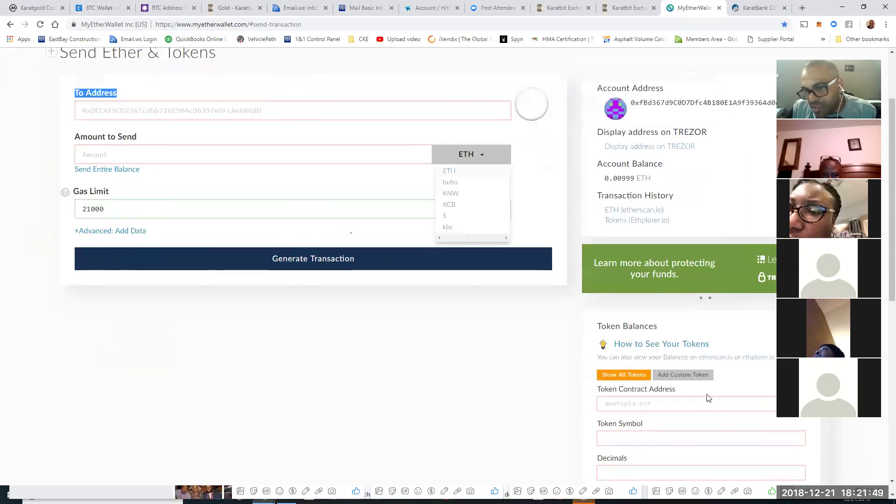
{"action": "scroll", "coordinate": [659, 388], "scroll_direction": "down", "scroll_amount": 1}
{"action": "scroll", "coordinate": [659, 389], "scroll_direction": "down", "scroll_amount": 3}
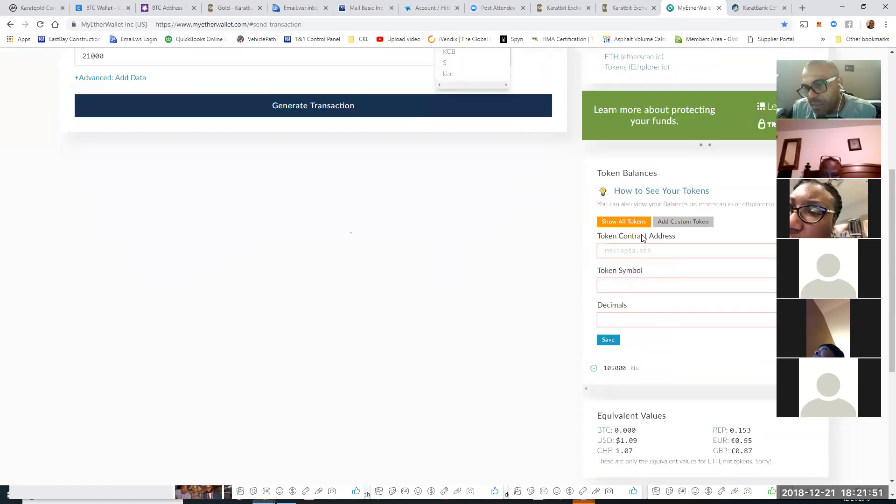
Step: Paste the KBC contract address, enter symbol kbc and decimals 7, and try saving
{"action": "left_click", "coordinate": [748, 9]}
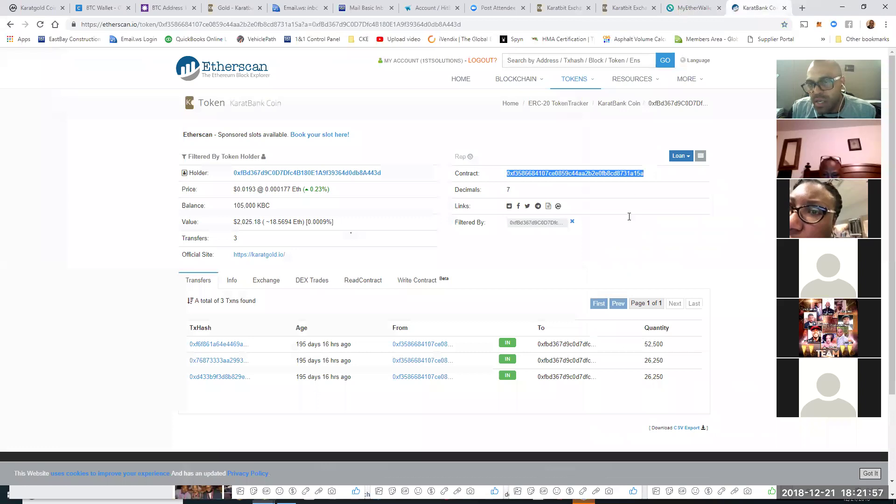
{"action": "key", "text": "ctrl+shift+Tab"}
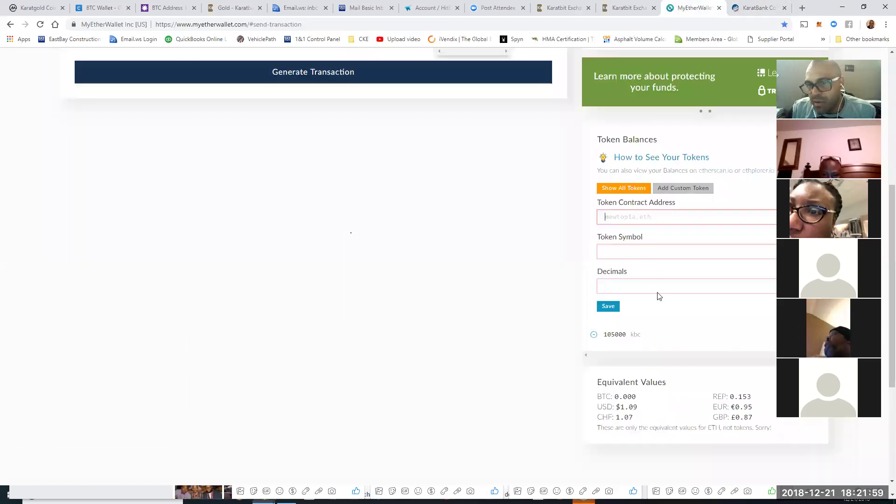
{"action": "key", "text": "ctrl+v"}
{"action": "left_click", "coordinate": [628, 249]}
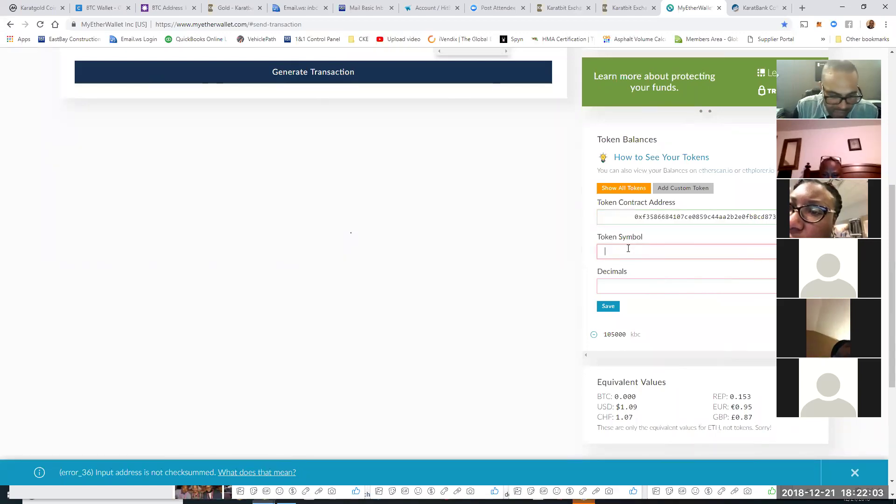
{"action": "type", "text": "kbc"}
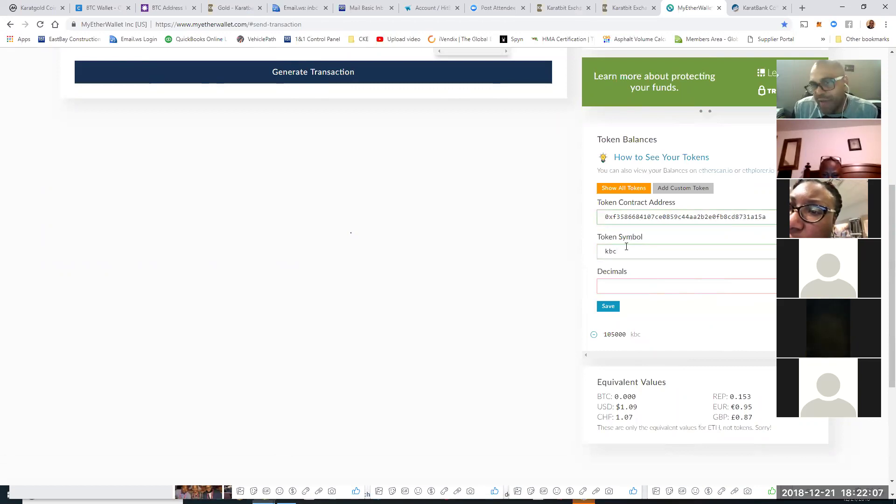
{"action": "left_click", "coordinate": [650, 288]}
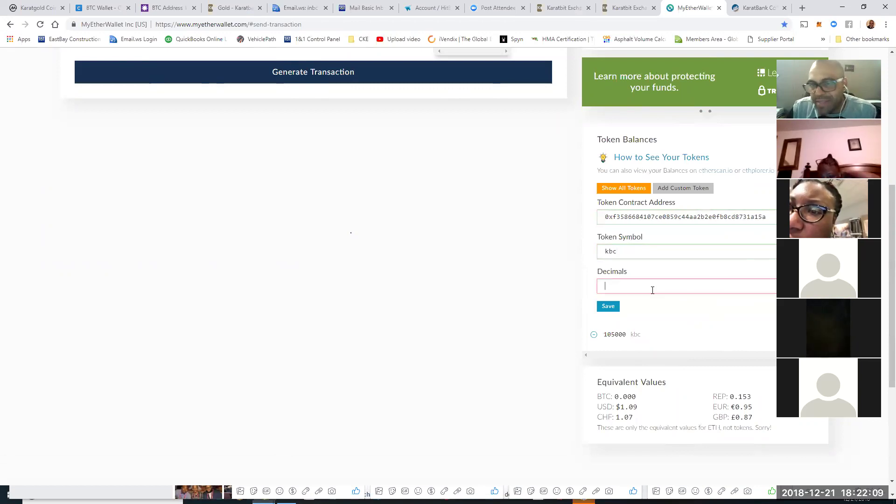
{"action": "type", "text": "7"}
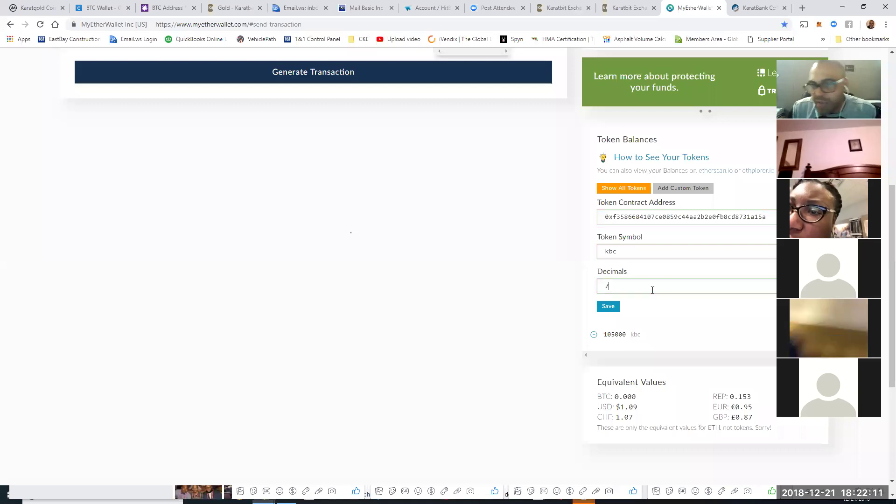
{"action": "left_click", "coordinate": [608, 311]}
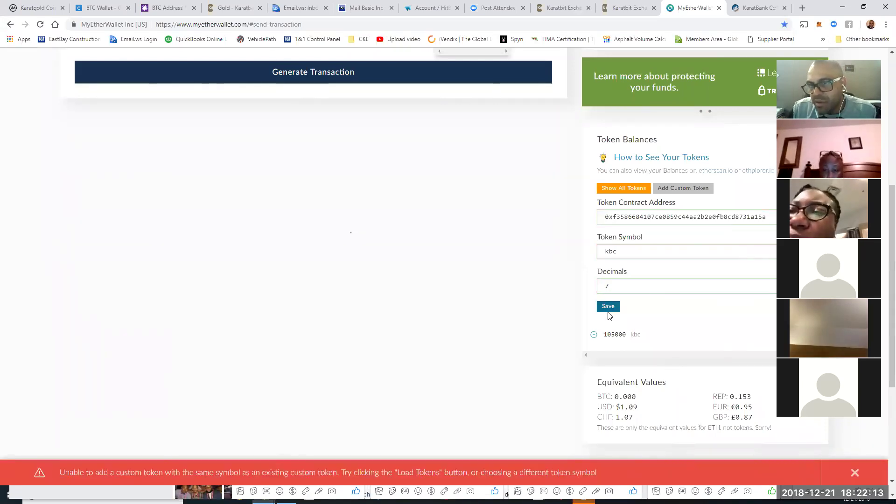
Step: Close the duplicate-symbol error and copy the Token Contract Address from the custom token form
{"action": "left_click", "coordinate": [854, 483]}
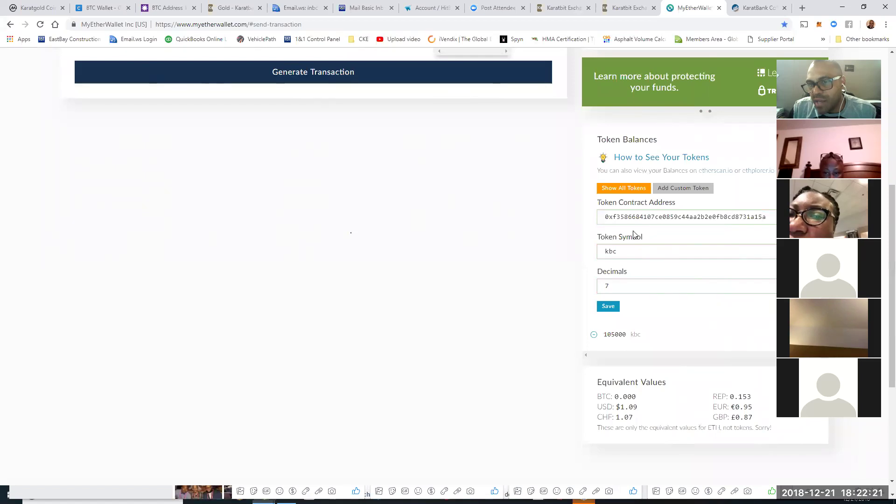
{"action": "left_click_drag", "start_coordinate": [604, 217], "coordinate": [771, 207]}
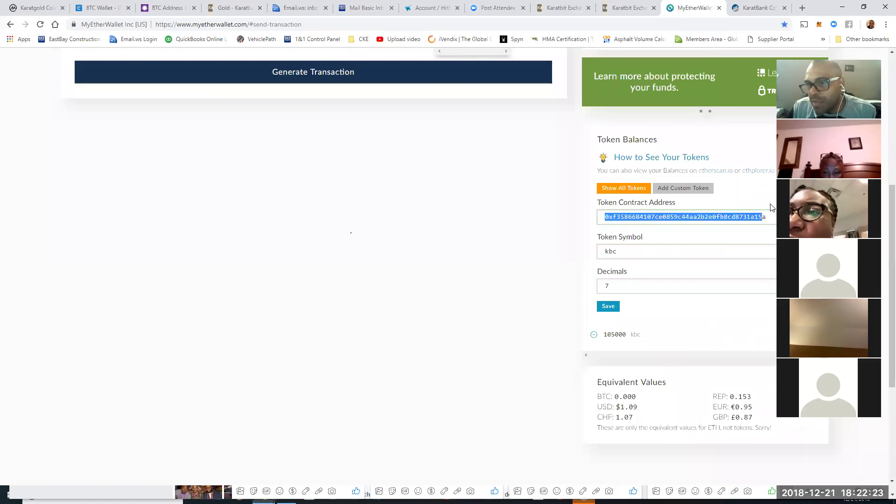
{"action": "right_click", "coordinate": [753, 218]}
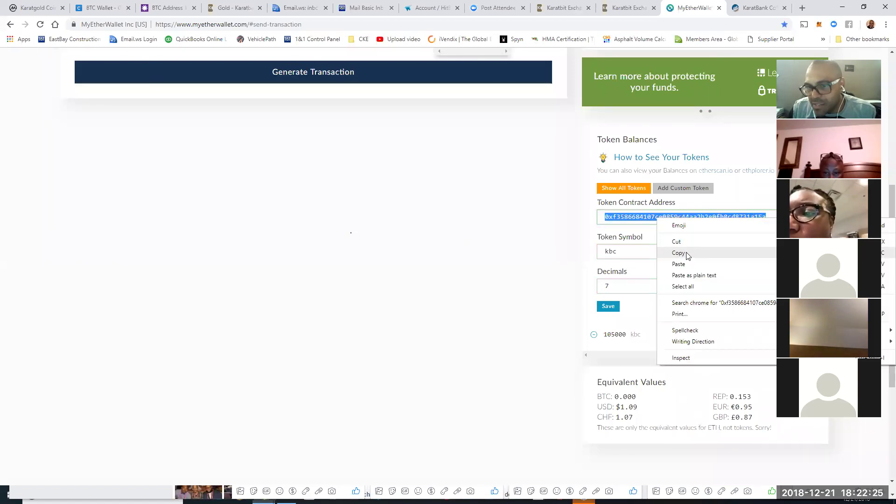
{"action": "left_click", "coordinate": [691, 252]}
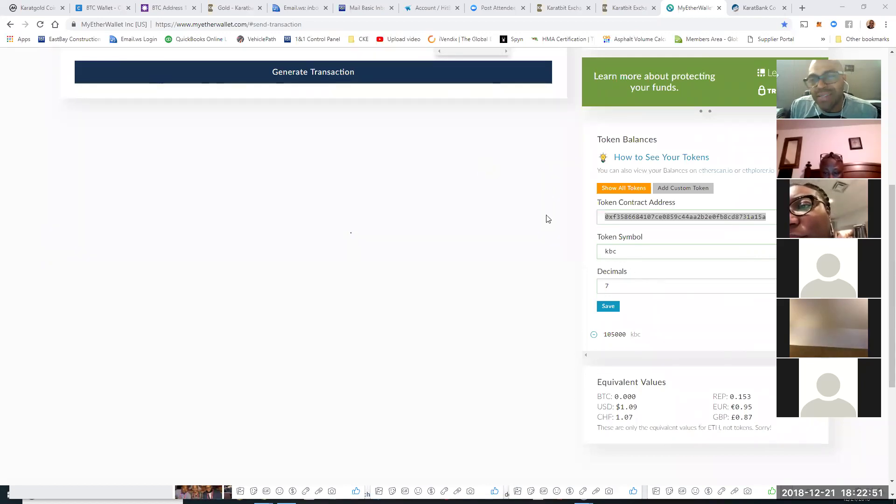
{"action": "scroll", "coordinate": [546, 218], "scroll_direction": "up", "scroll_amount": 5}
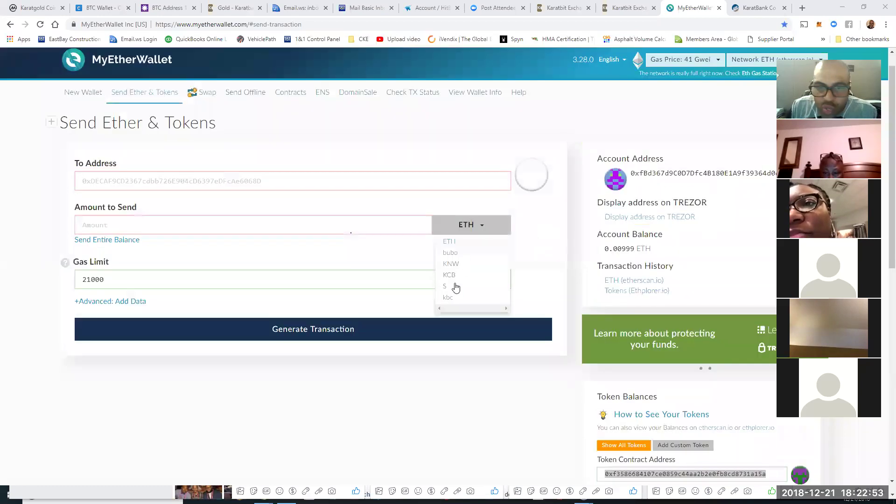
Step: Choose kbc as the send currency, then copy the wallet address from Etherscan for Karatbit
{"action": "scroll", "coordinate": [457, 294], "scroll_direction": "up", "scroll_amount": 1}
{"action": "left_click", "coordinate": [460, 321]}
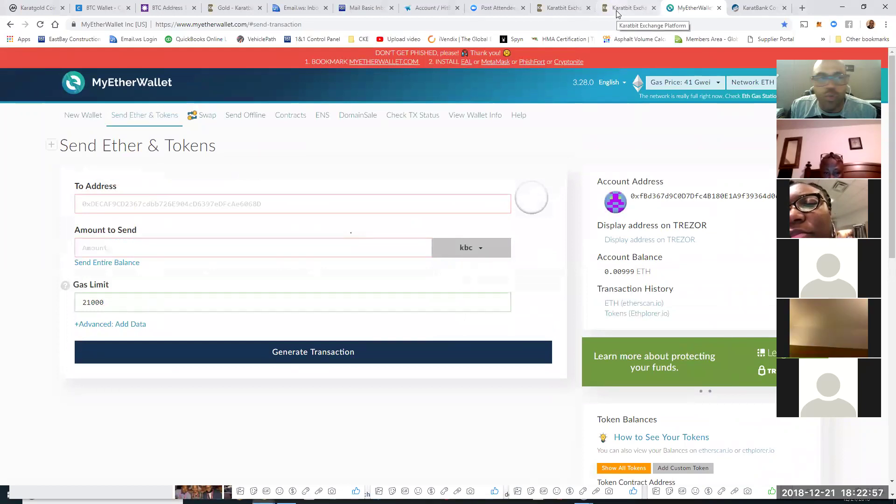
{"action": "left_click", "coordinate": [733, 9]}
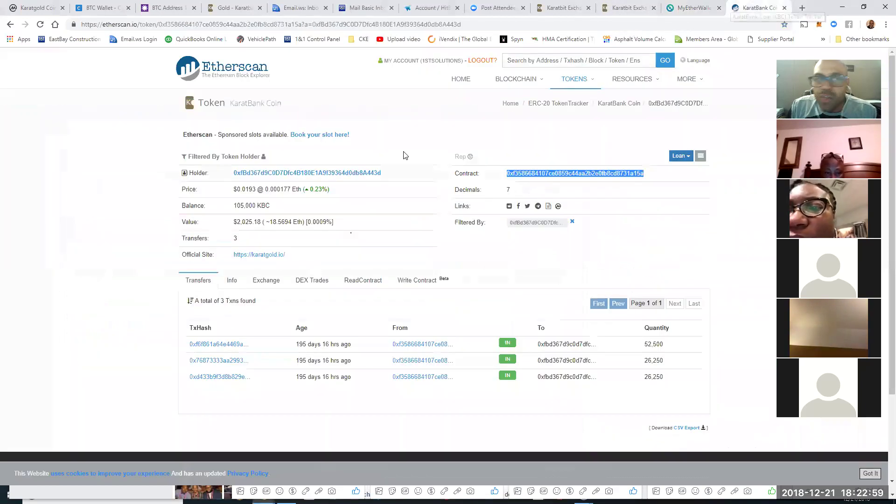
{"action": "left_click_drag", "start_coordinate": [383, 173], "coordinate": [215, 179]}
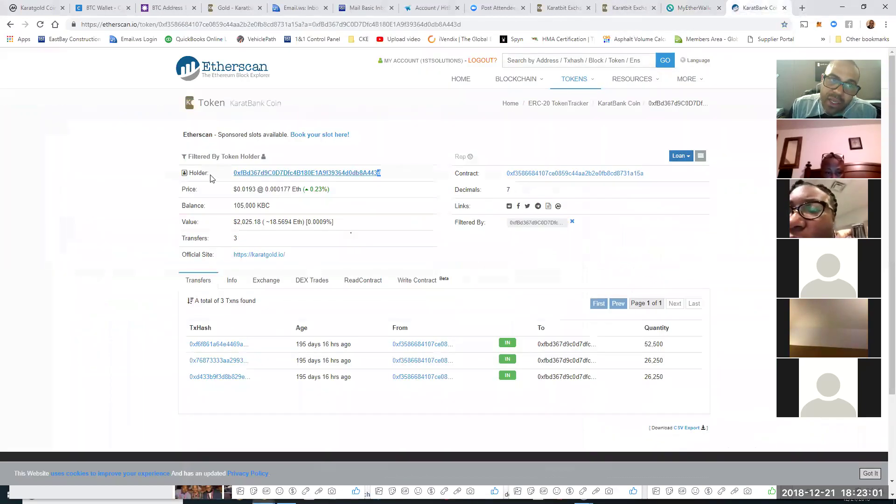
{"action": "right_click", "coordinate": [248, 174]}
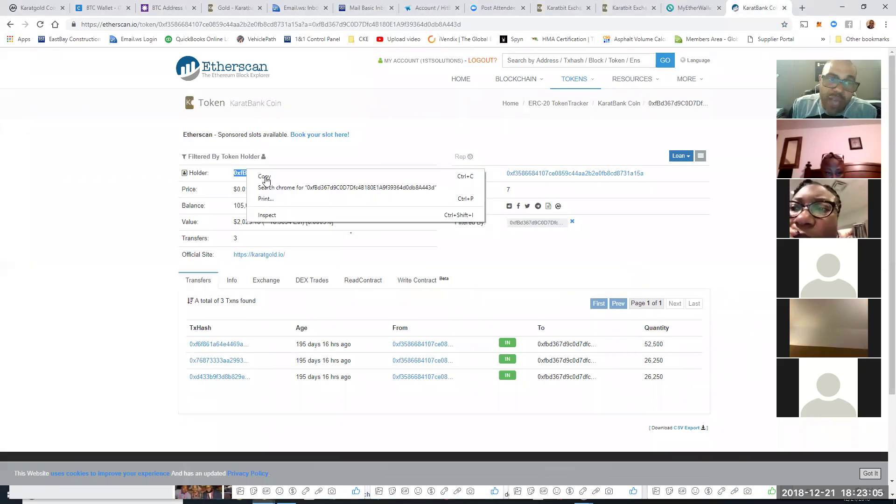
{"action": "left_click", "coordinate": [14, 28]}
{"action": "left_click", "coordinate": [10, 27]}
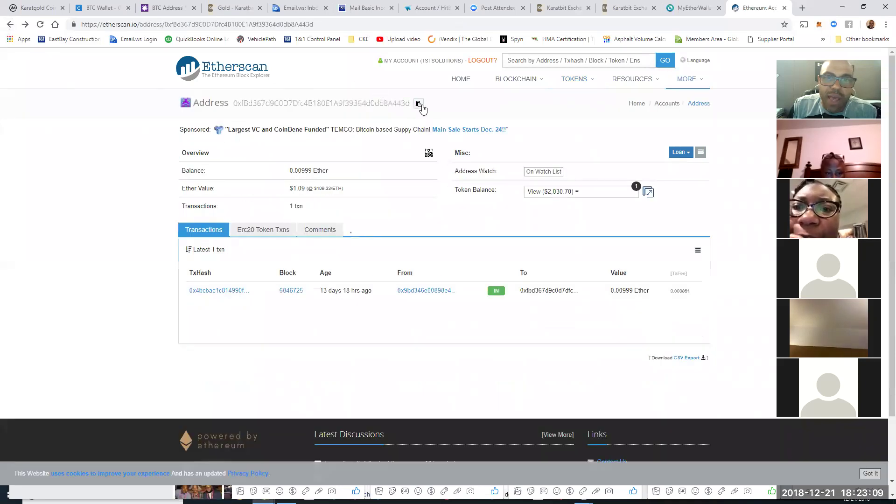
{"action": "left_click", "coordinate": [417, 106]}
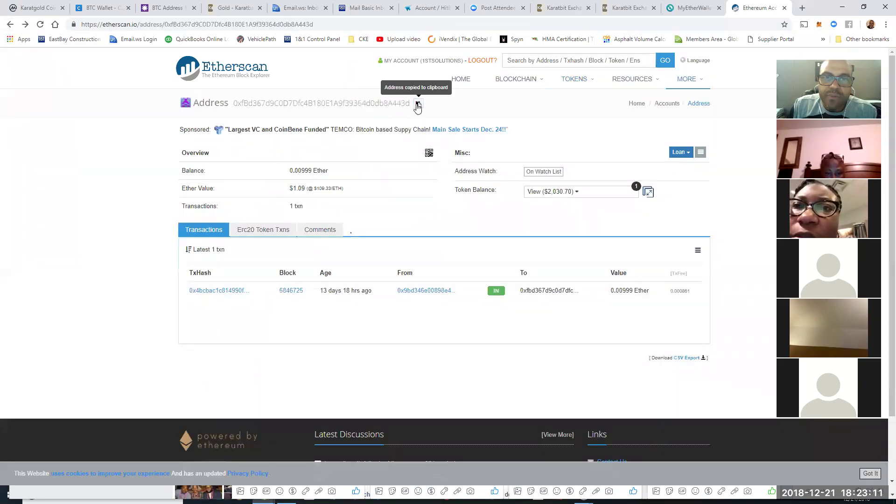
{"action": "left_click", "coordinate": [615, 11]}
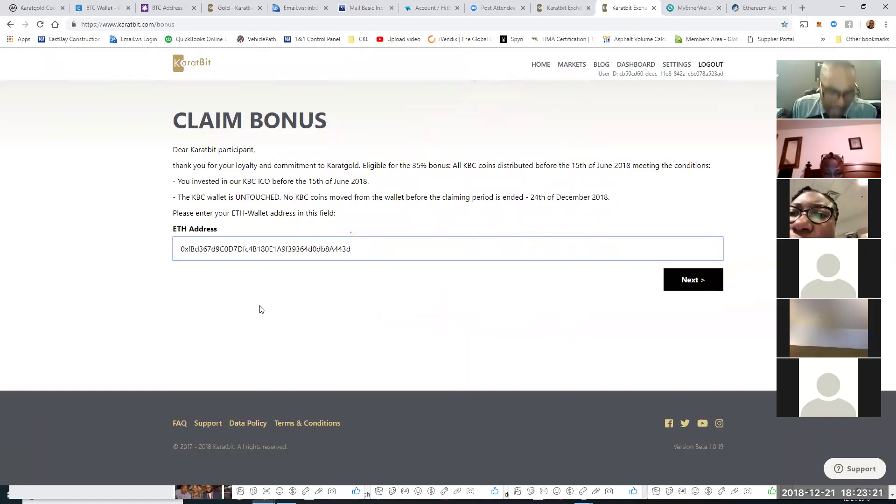
Step: Delete the two leading spaces from Karatbit's ETH Address field, then go back to MyEtherWallet
{"action": "key", "text": "Return"}
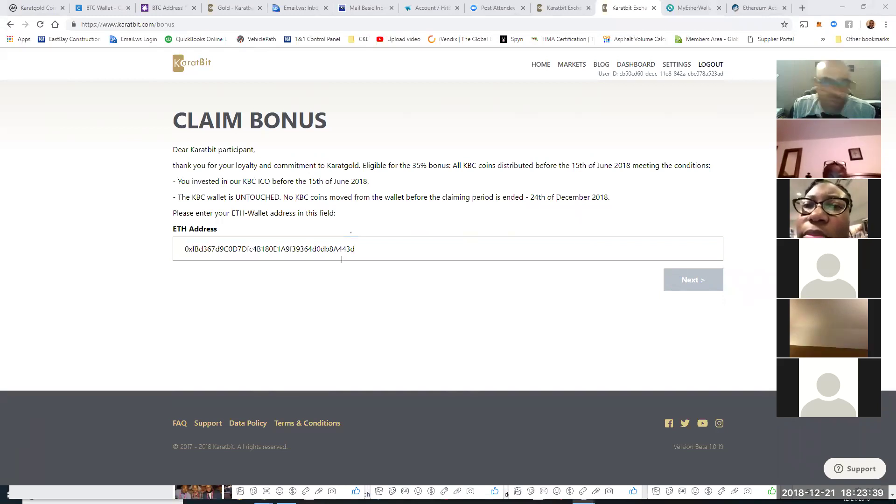
{"action": "left_click", "coordinate": [188, 250]}
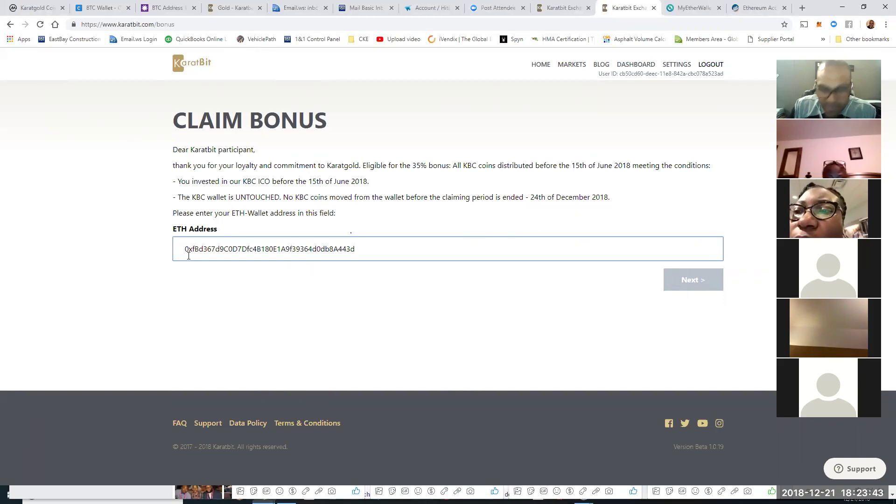
{"action": "key", "text": "BackSpace"}
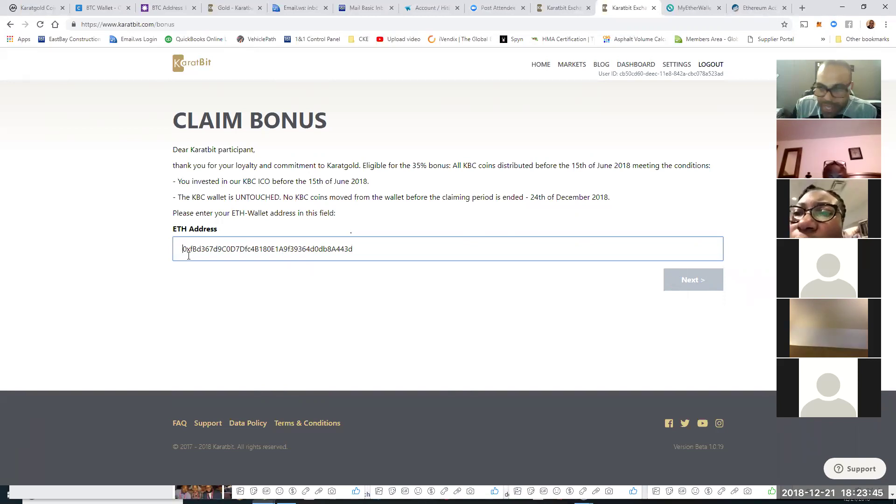
{"action": "key", "text": "BackSpace"}
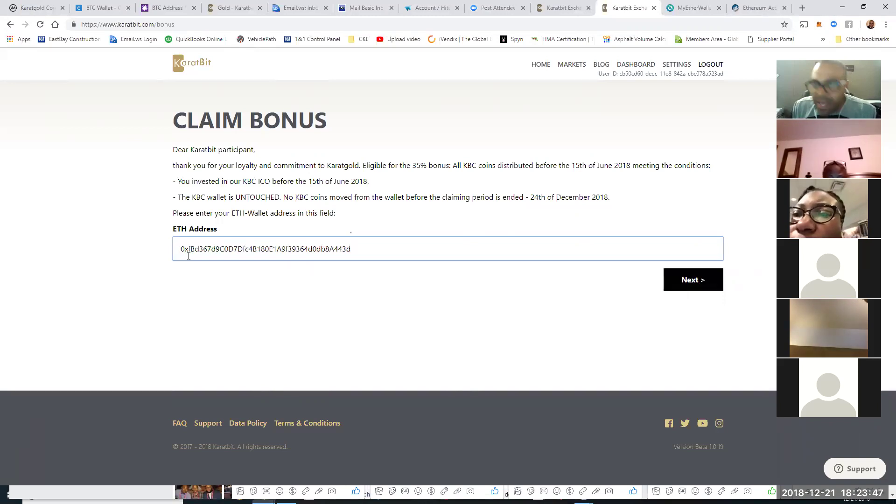
{"action": "left_click", "coordinate": [709, 12]}
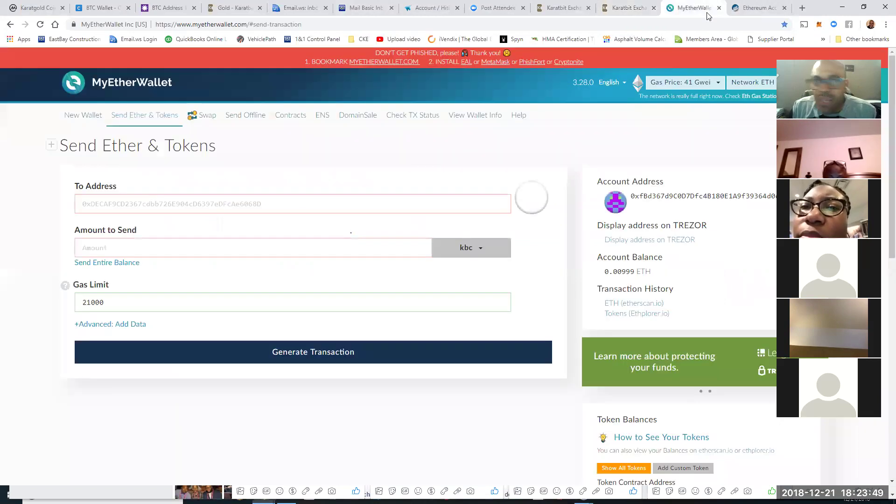
Step: View the wallet's Etherscan page with its 0.00999 Ether balance and single incoming transaction
{"action": "key", "text": "ctrl+Tab"}
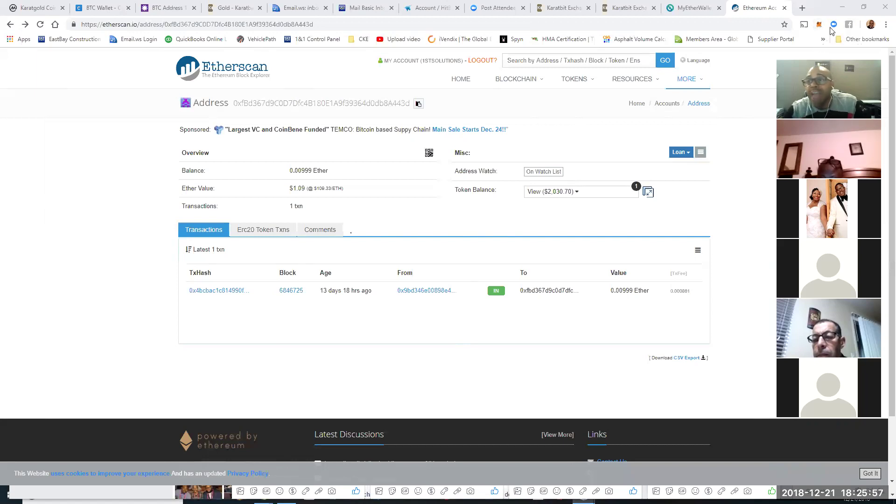
Step: Unlock MetaMask from the MyEtherWallet page by entering the account password
{"action": "left_click", "coordinate": [682, 9]}
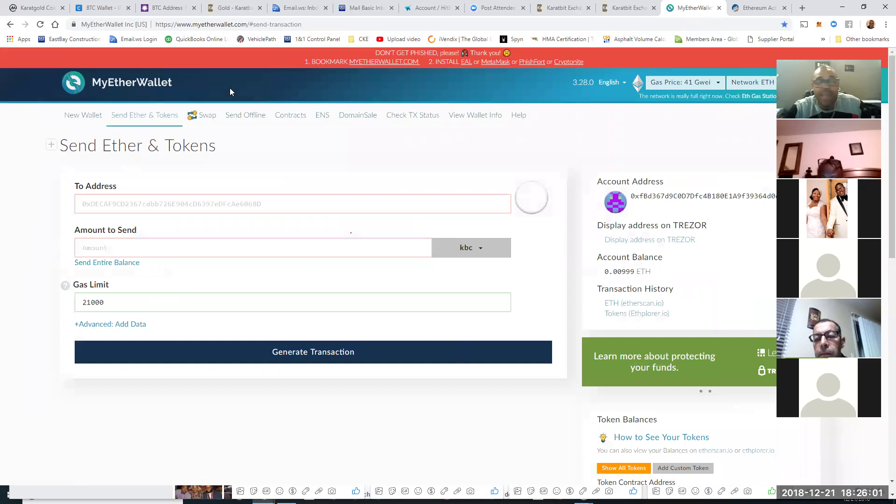
{"action": "left_click", "coordinate": [820, 25]}
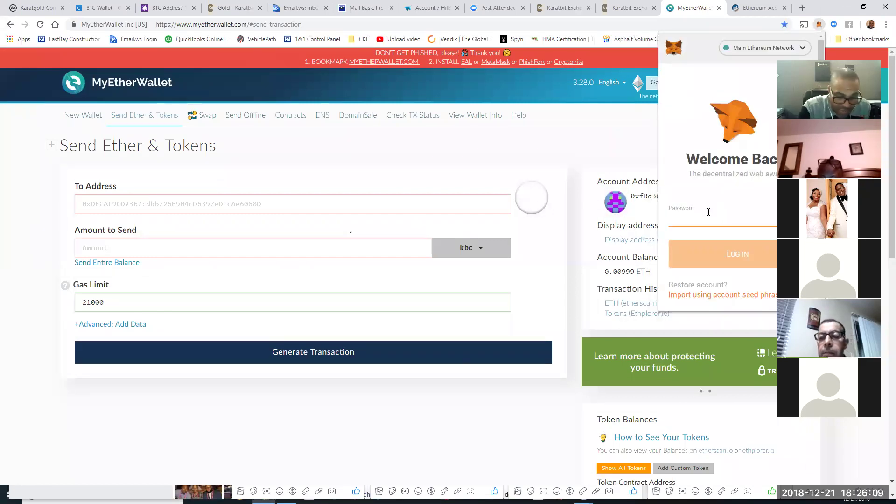
{"action": "type", "text": "**********"}
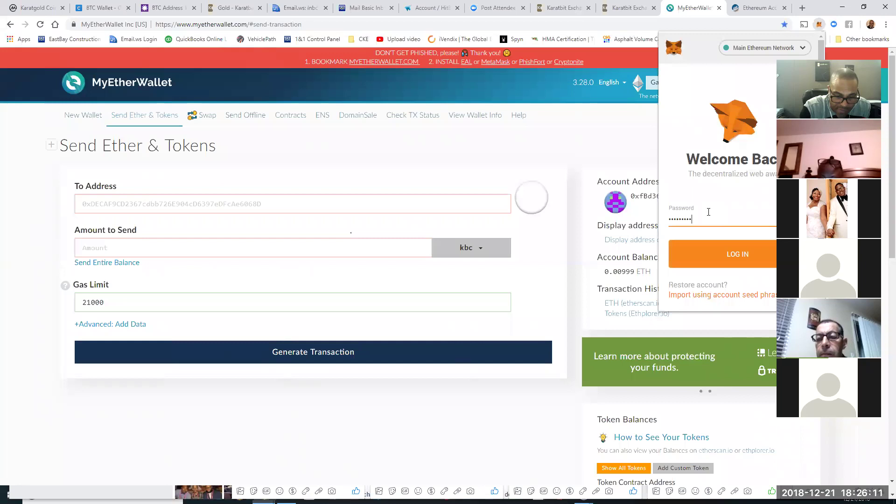
{"action": "type", "text": "******"}
{"action": "key", "text": "Return"}
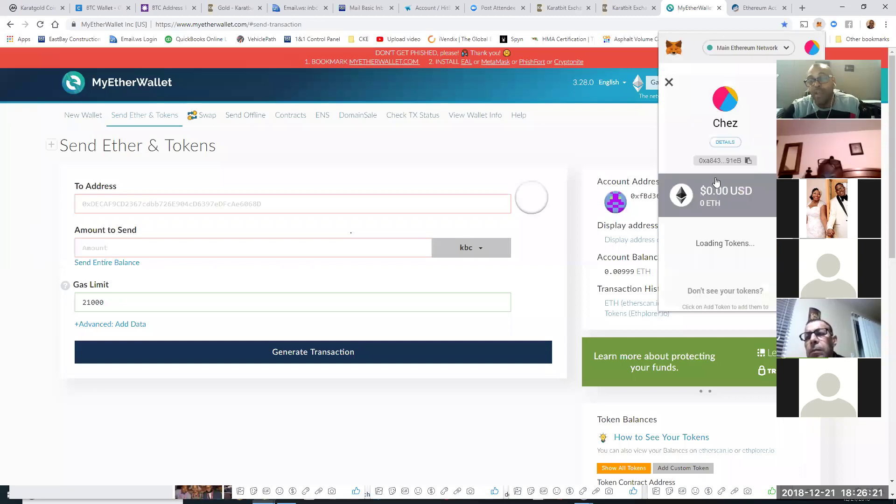
Step: Switch MetaMask to the account holding 135136.481 KBC and open its KBC token
{"action": "left_click", "coordinate": [811, 49]}
{"action": "left_click", "coordinate": [736, 98]}
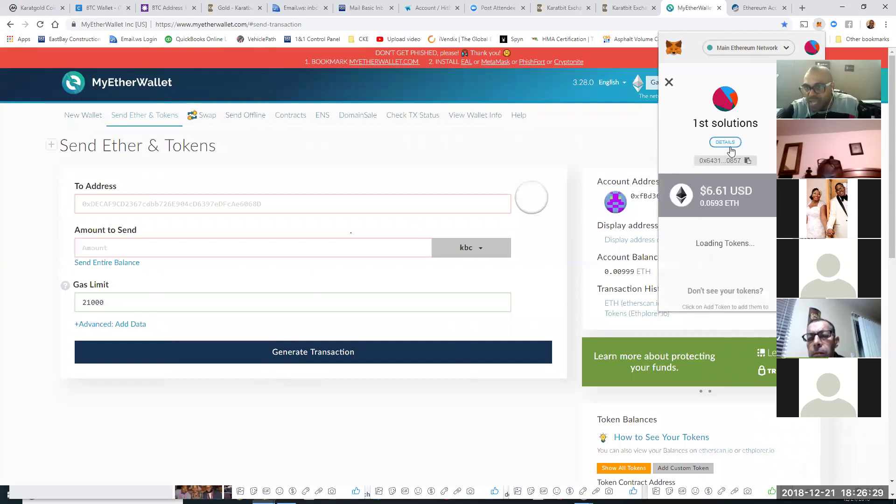
{"action": "left_click", "coordinate": [723, 230]}
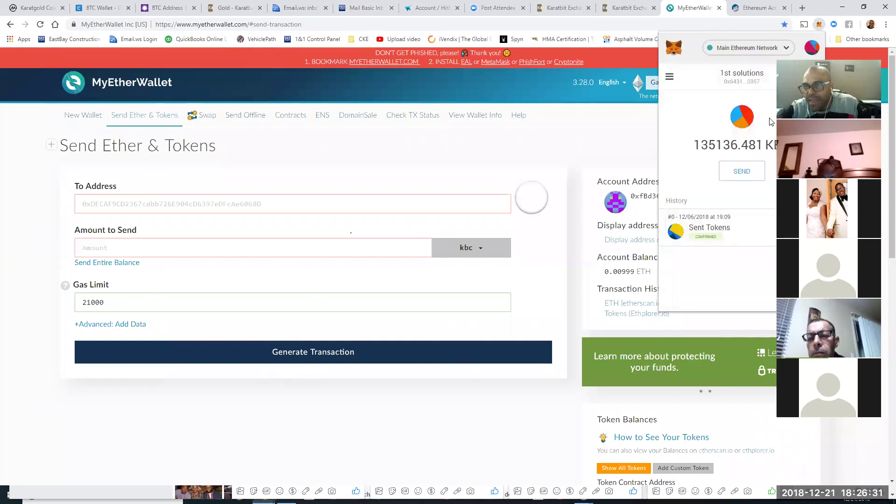
{"action": "left_click", "coordinate": [744, 171]}
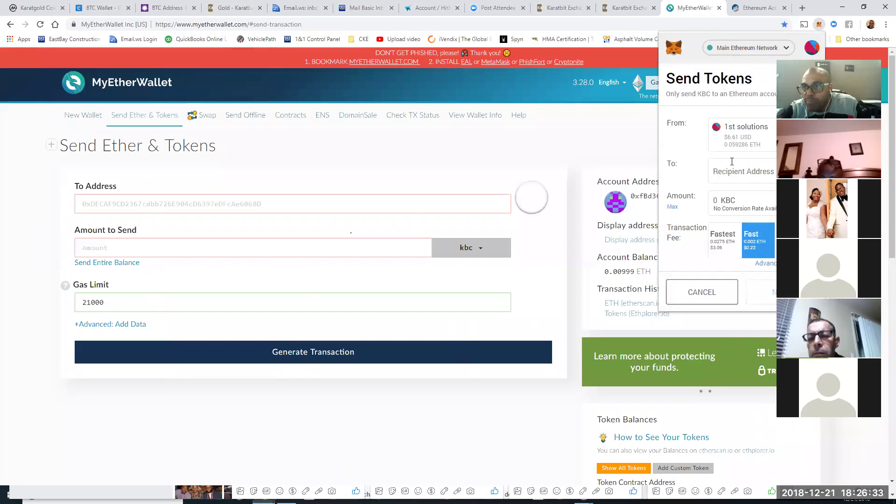
{"action": "left_click", "coordinate": [622, 10]}
{"action": "left_click", "coordinate": [622, 10]}
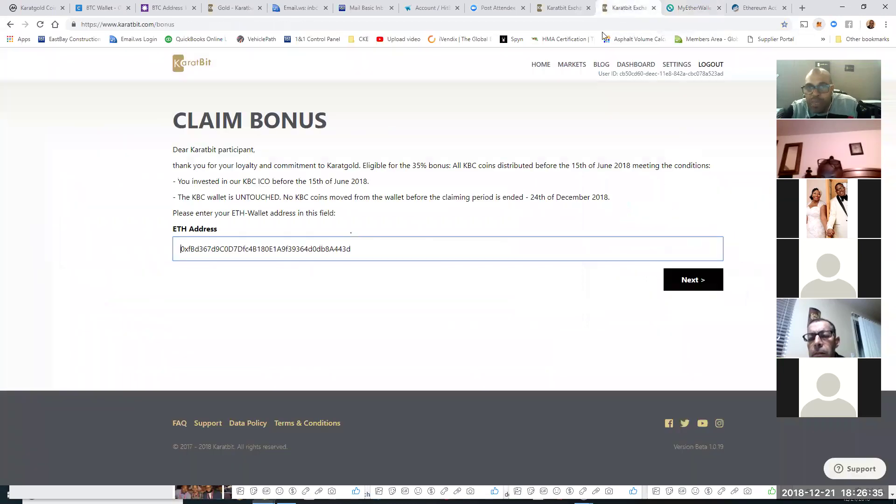
Step: Submit the ETH address on Karatbit's Claim Bonus form and open MetaMask's KBC Send Tokens form
{"action": "left_click", "coordinate": [672, 282]}
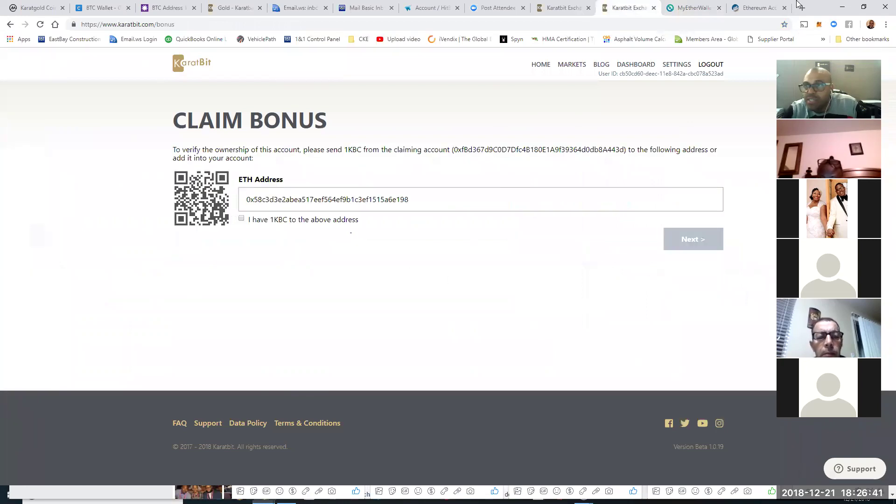
{"action": "left_click", "coordinate": [818, 28]}
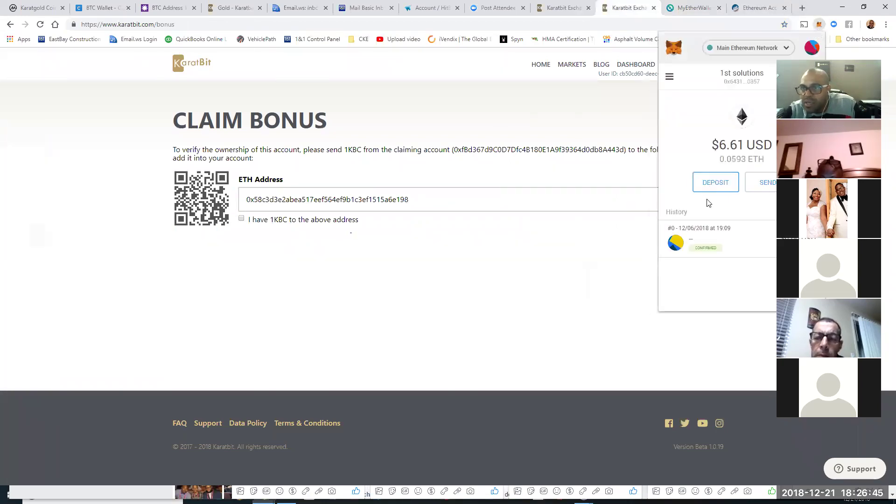
{"action": "left_click", "coordinate": [669, 77]}
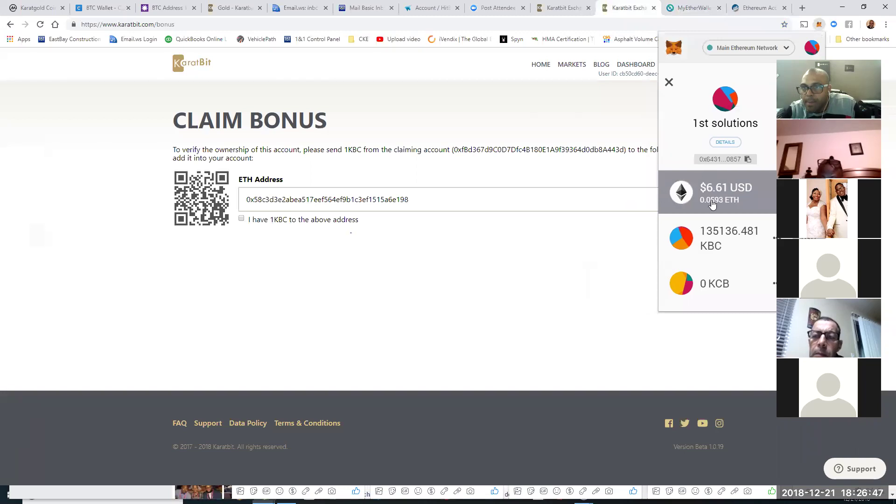
{"action": "left_click", "coordinate": [721, 241]}
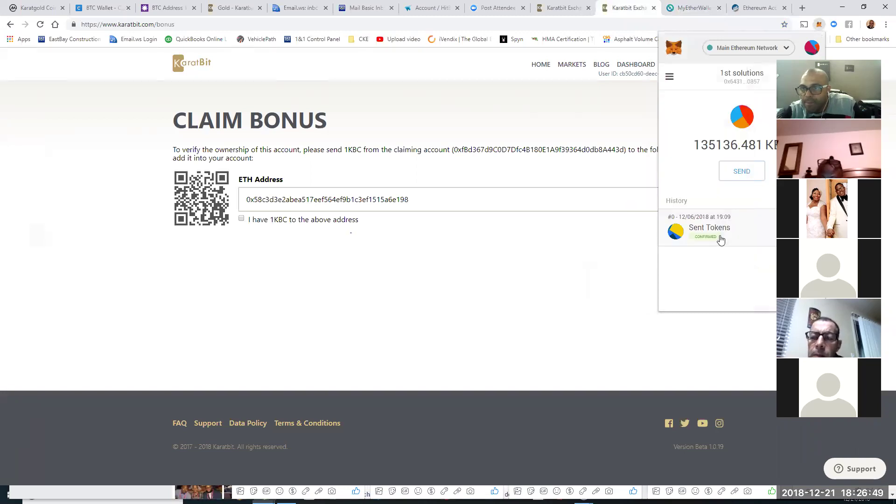
{"action": "left_click", "coordinate": [741, 171]}
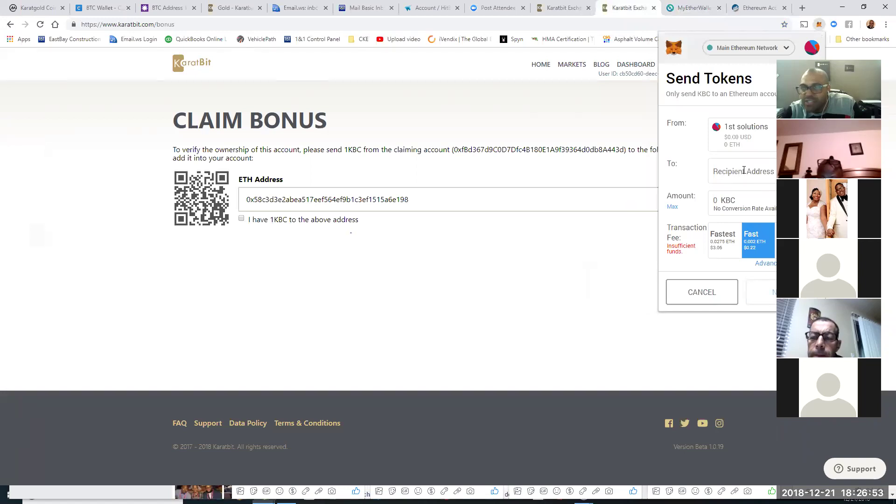
Step: Enter 1 KBC as the amount, then cancel the send after insufficient funds appears
{"action": "left_click", "coordinate": [717, 201]}
{"action": "type", "text": "1"}
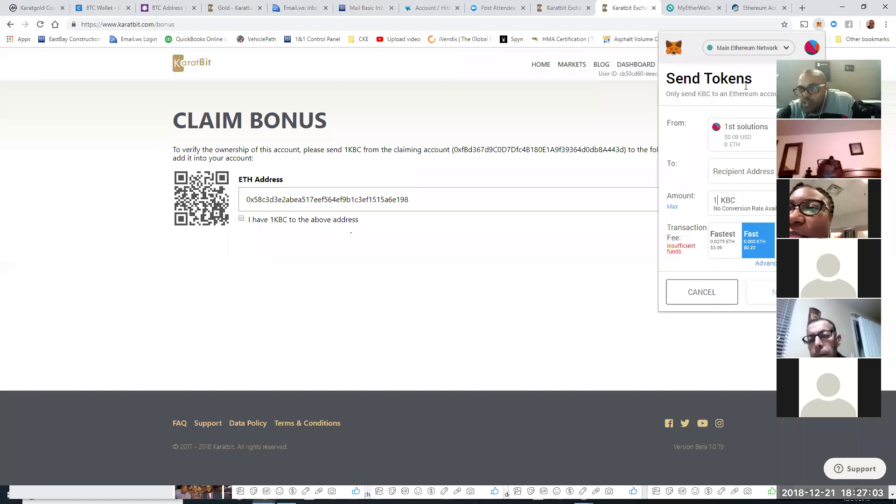
{"action": "left_click", "coordinate": [813, 54]}
{"action": "left_click", "coordinate": [742, 102]}
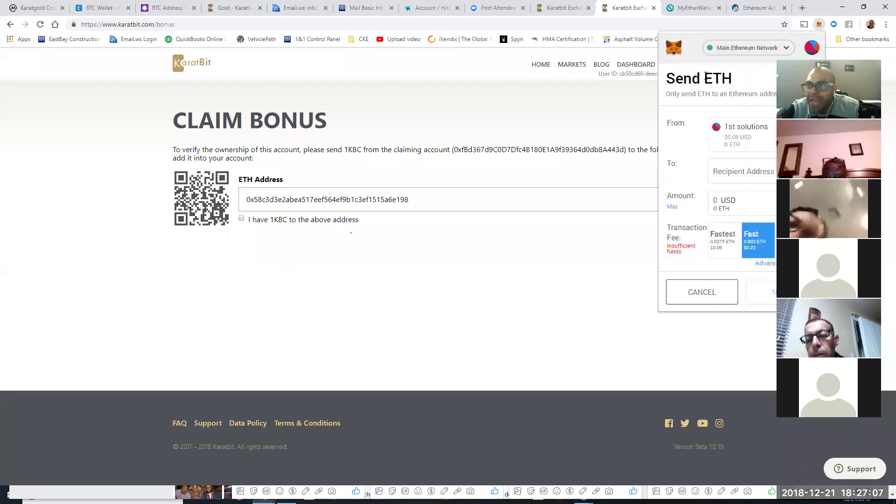
{"action": "left_click", "coordinate": [702, 292]}
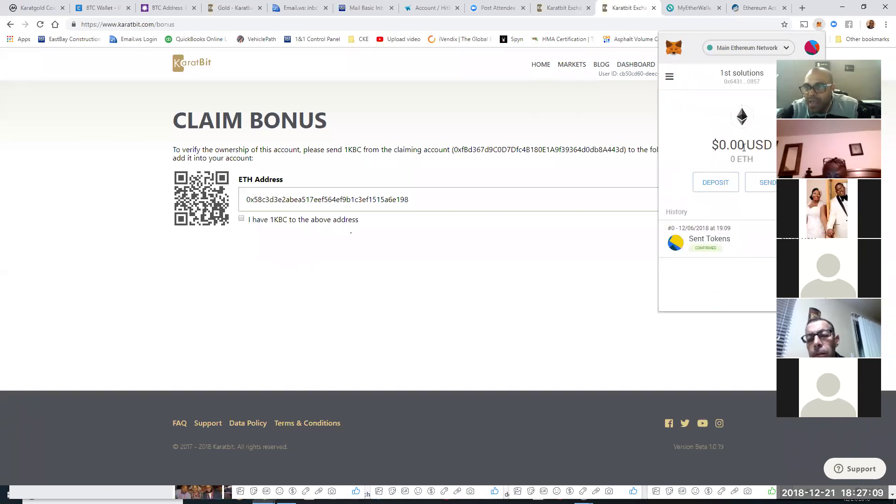
Step: Review the KBC token view, account details and account list, returning to the account overview
{"action": "left_click", "coordinate": [669, 77]}
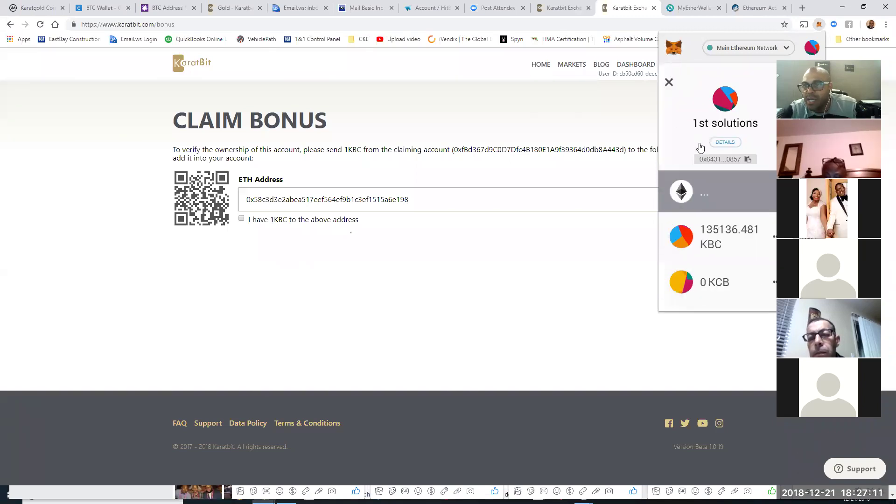
{"action": "left_click", "coordinate": [731, 242]}
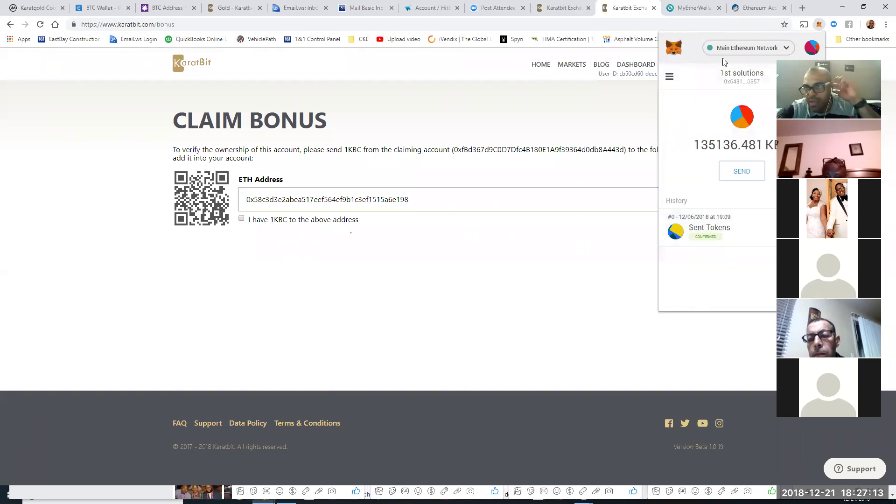
{"action": "left_click", "coordinate": [670, 77]}
{"action": "left_click", "coordinate": [729, 155]}
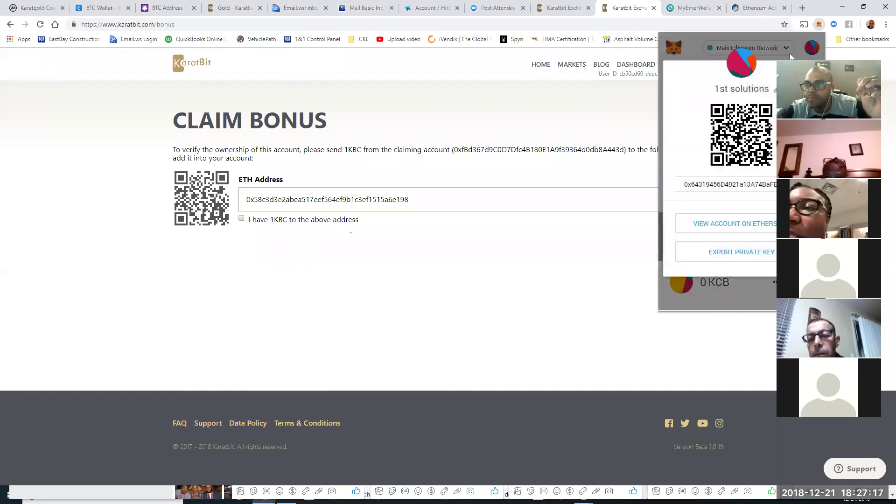
{"action": "left_click", "coordinate": [812, 47]}
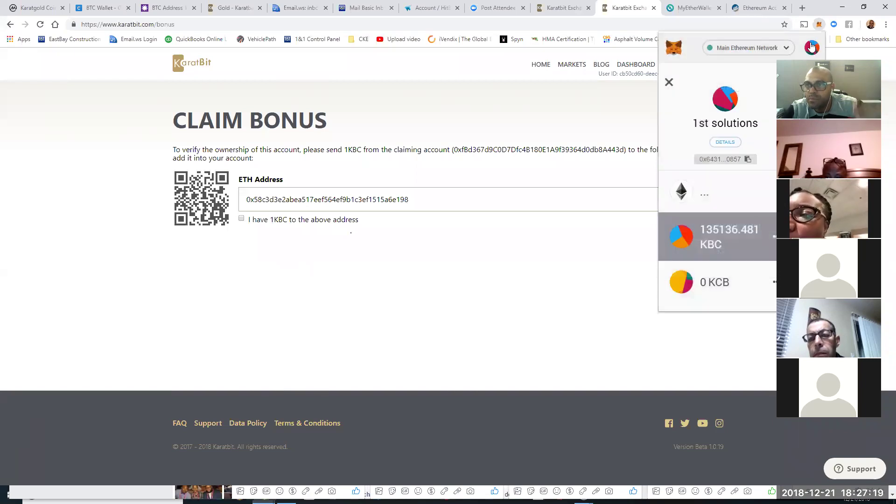
{"action": "left_click", "coordinate": [810, 43]}
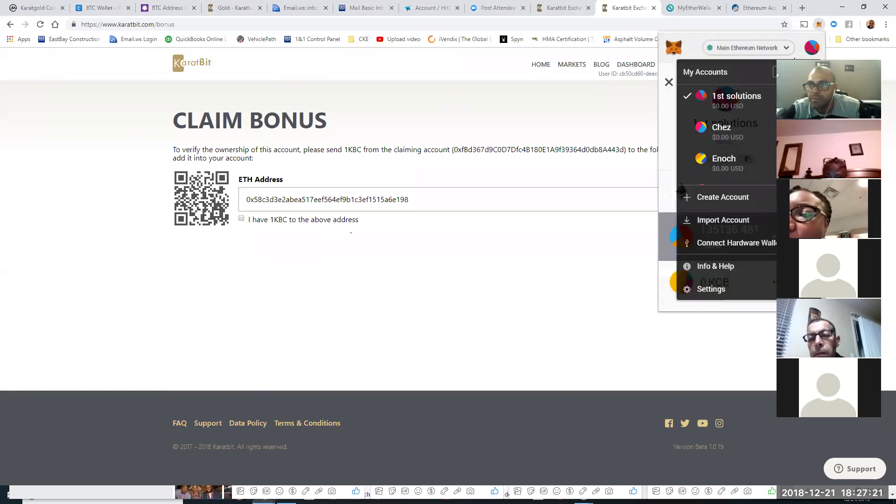
{"action": "left_click", "coordinate": [737, 97]}
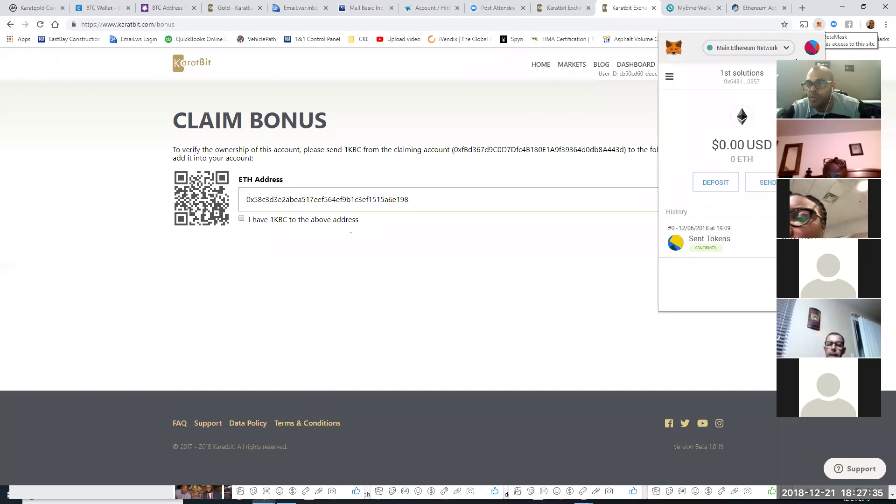
Step: Dismiss the MetaMask popup and select the full ETH verification address on the Claim Bonus page
{"action": "left_click", "coordinate": [811, 47]}
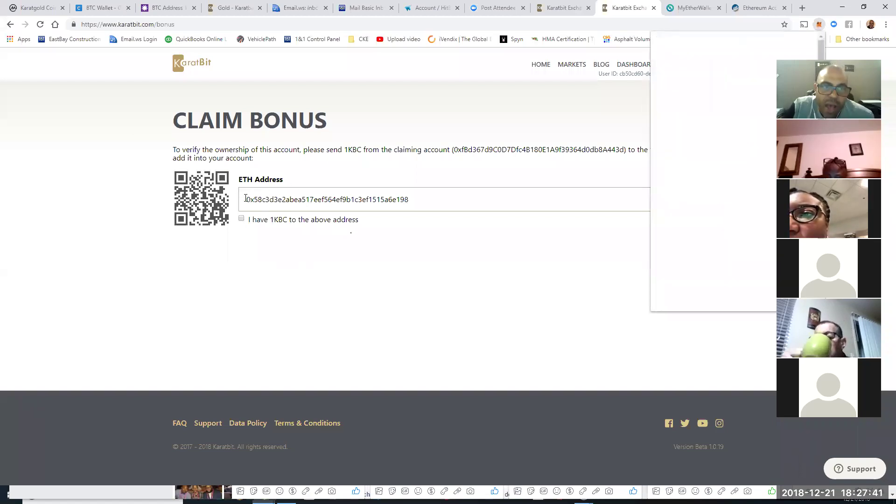
{"action": "left_click", "coordinate": [513, 123]}
{"action": "left_click_drag", "start_coordinate": [247, 198], "coordinate": [366, 199]}
{"action": "left_click", "coordinate": [442, 192]}
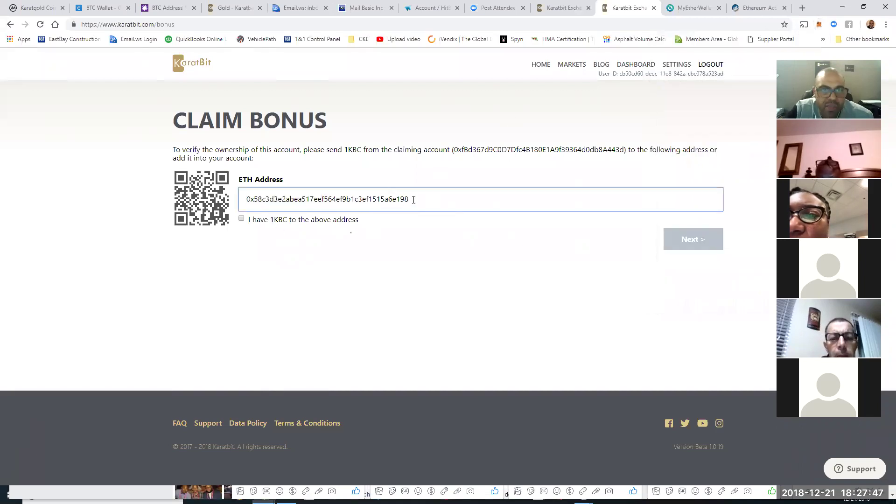
{"action": "left_click_drag", "start_coordinate": [246, 199], "coordinate": [409, 190]}
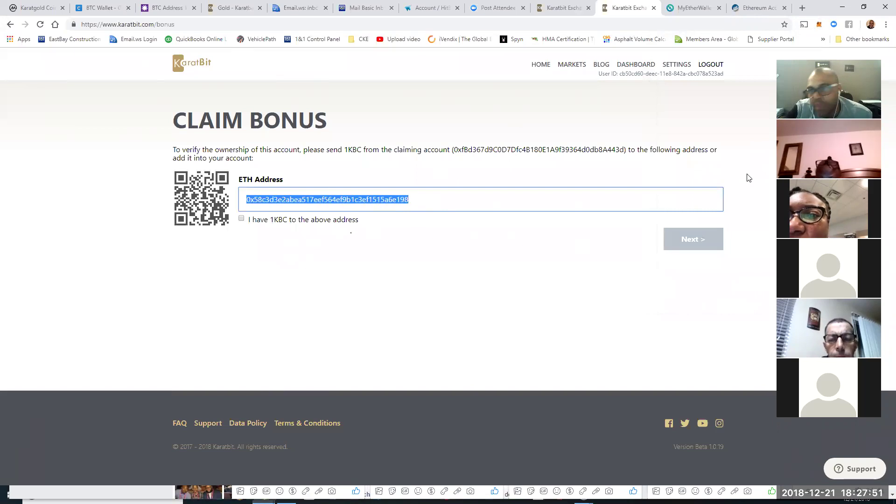
Step: Copy the verification address and switch to the Karatbit Exchange home tab
{"action": "right_click", "coordinate": [378, 203]}
{"action": "left_click", "coordinate": [395, 208]}
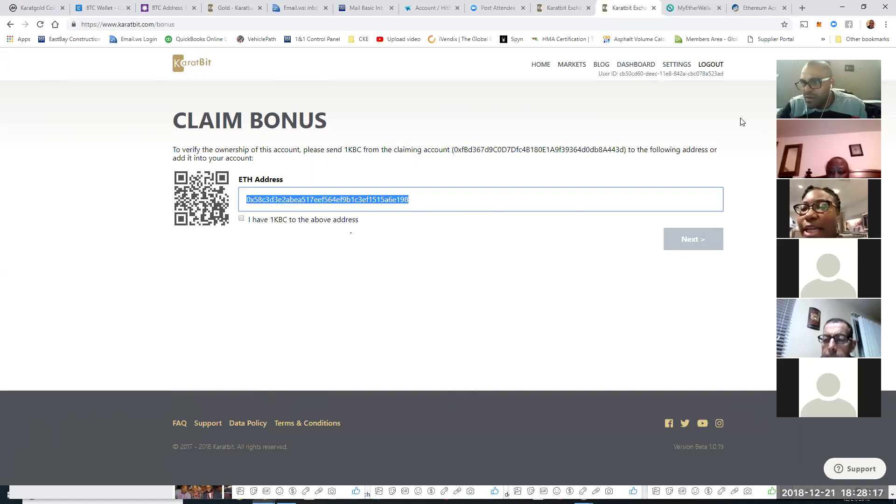
{"action": "left_click", "coordinate": [559, 9]}
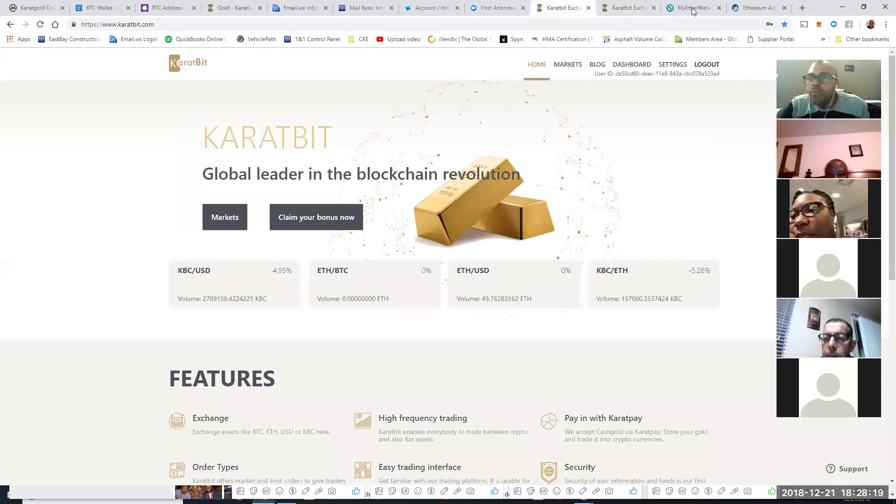
Step: Paste the Karatbit verification address into MyEtherWallet's To Address field
{"action": "left_click", "coordinate": [688, 9]}
{"action": "right_click", "coordinate": [112, 212]}
{"action": "left_click", "coordinate": [138, 286]}
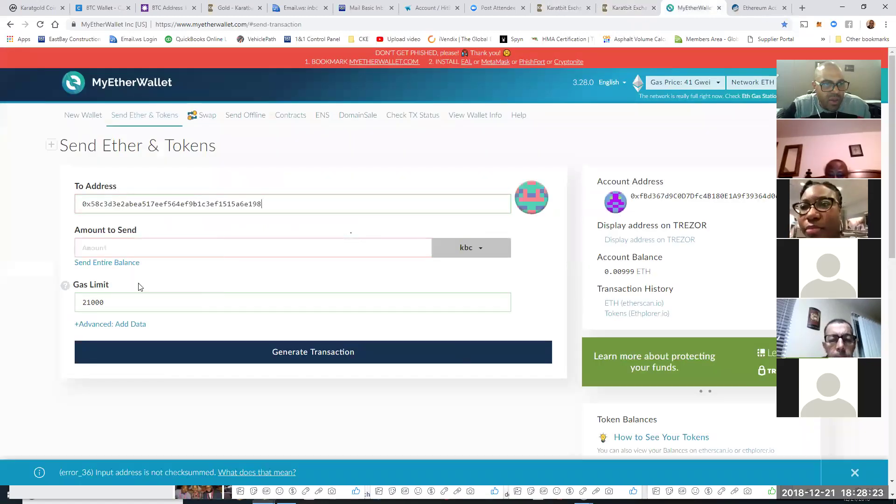
Step: Set the amount to 1 with kbc as the token, and dismiss the error bar
{"action": "left_click", "coordinate": [471, 248]}
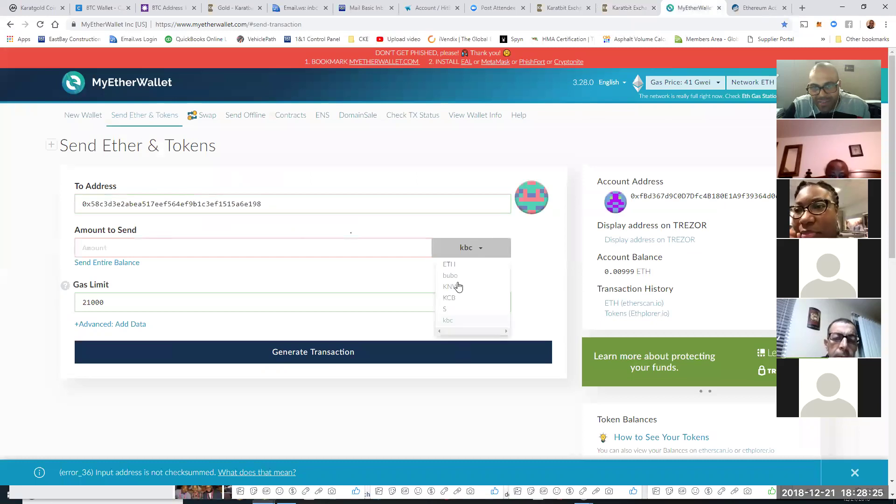
{"action": "left_click", "coordinate": [471, 250]}
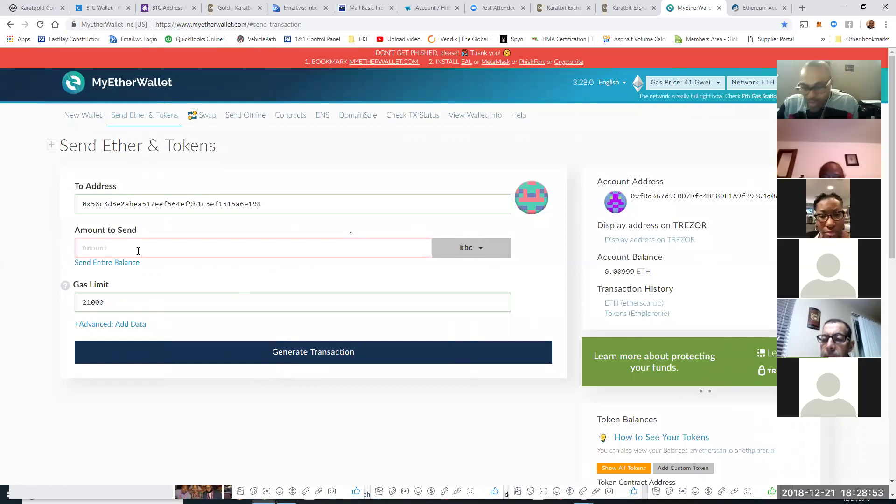
{"action": "type", "text": "1"}
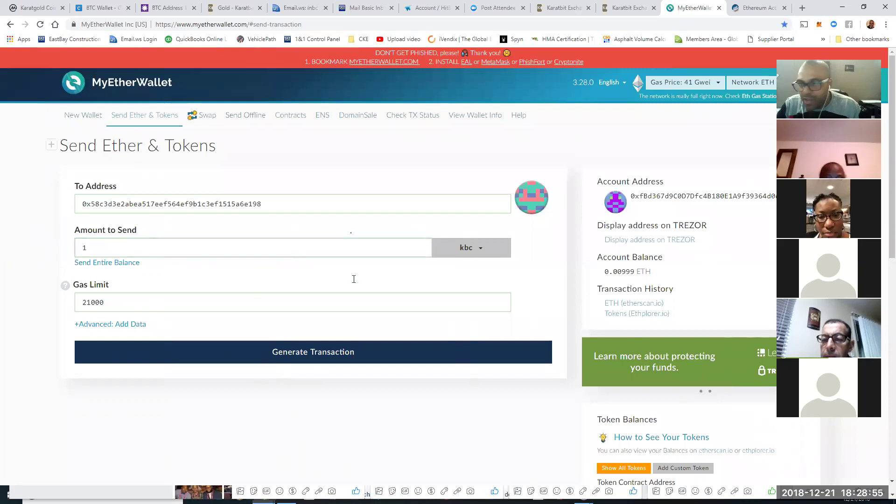
{"action": "left_click", "coordinate": [469, 249]}
{"action": "left_click", "coordinate": [457, 269]}
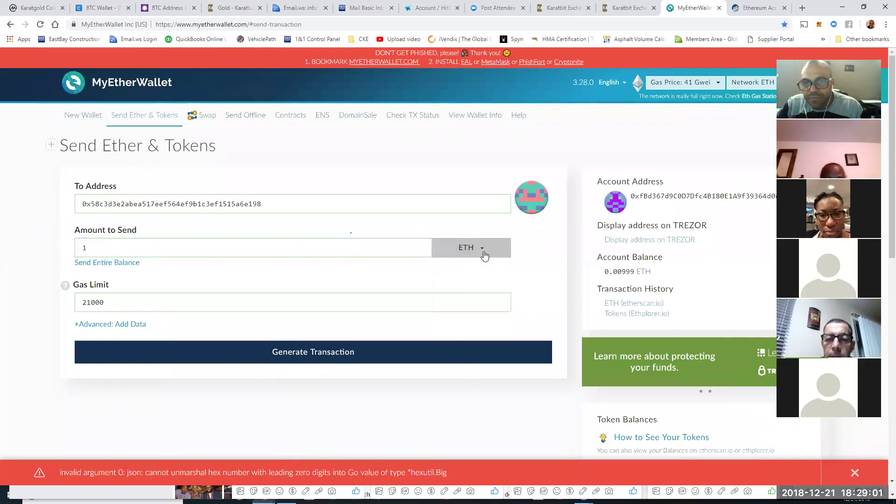
{"action": "left_click", "coordinate": [477, 254]}
{"action": "left_click", "coordinate": [450, 326]}
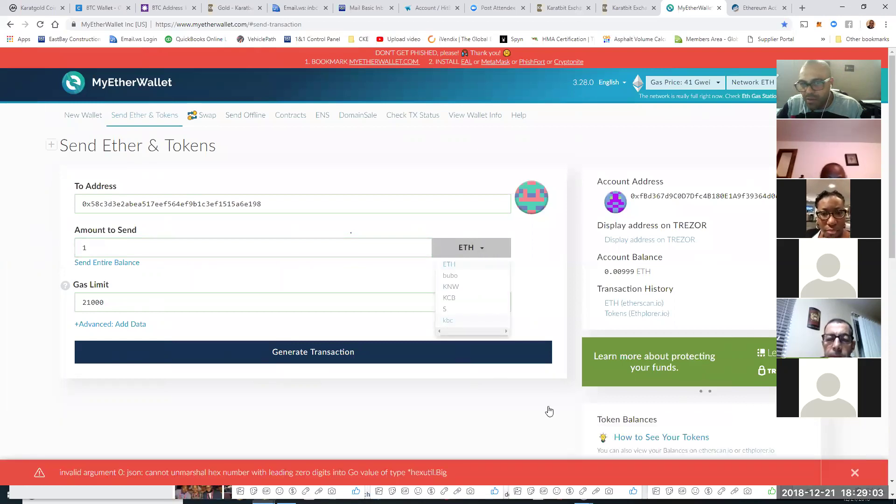
{"action": "left_click", "coordinate": [852, 473]}
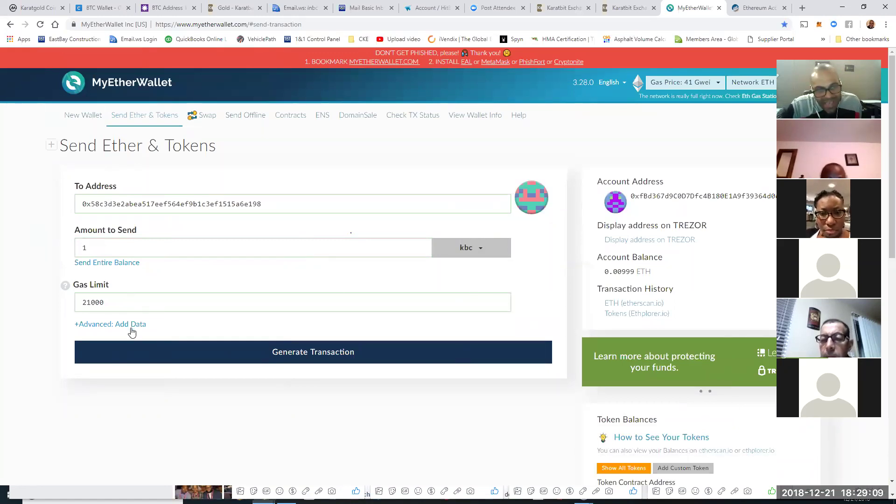
Step: Generate the 1 kbc transaction, get past the blocked-popup notice, and continue to Trezor signing
{"action": "left_click", "coordinate": [265, 356]}
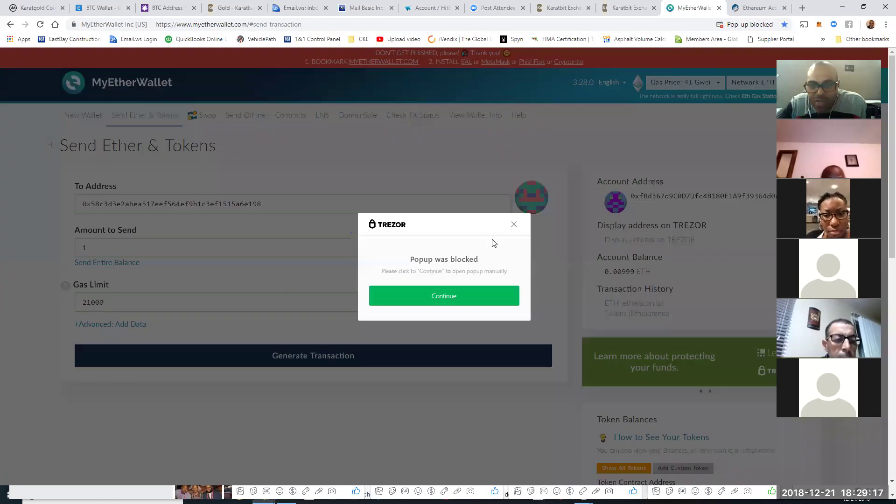
{"action": "left_click", "coordinate": [513, 225]}
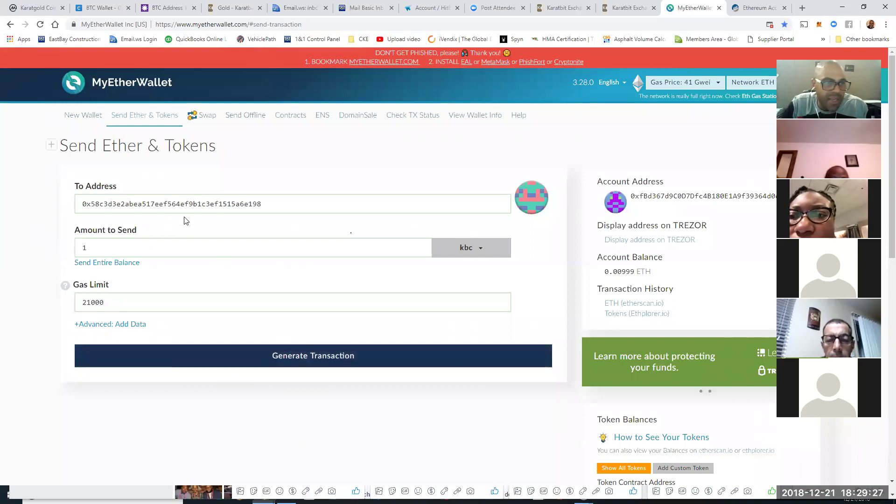
{"action": "left_click", "coordinate": [84, 211]}
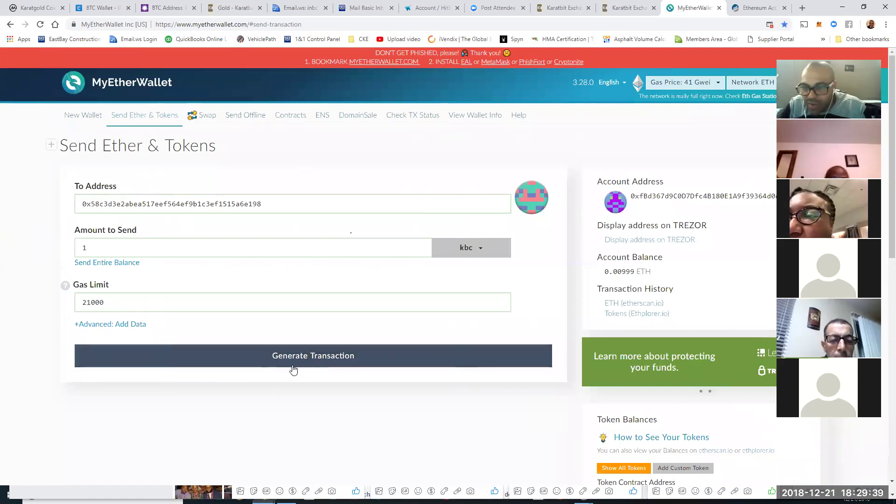
{"action": "left_click", "coordinate": [331, 360]}
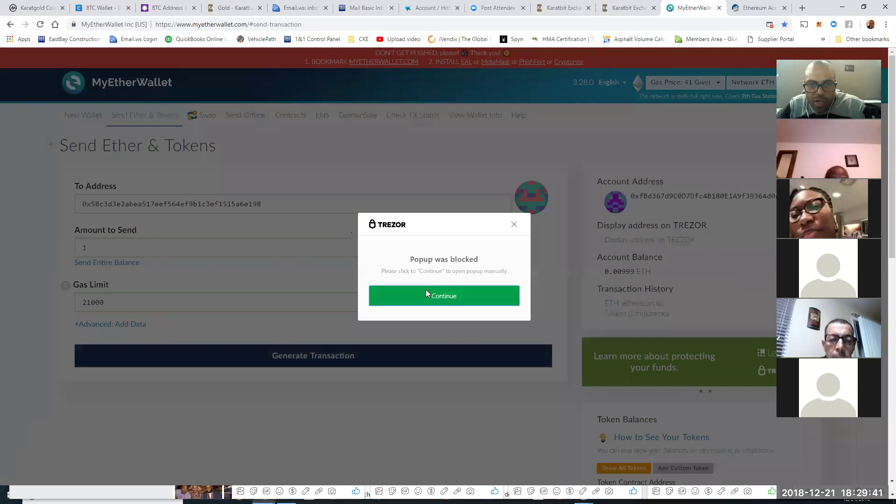
{"action": "left_click", "coordinate": [426, 295]}
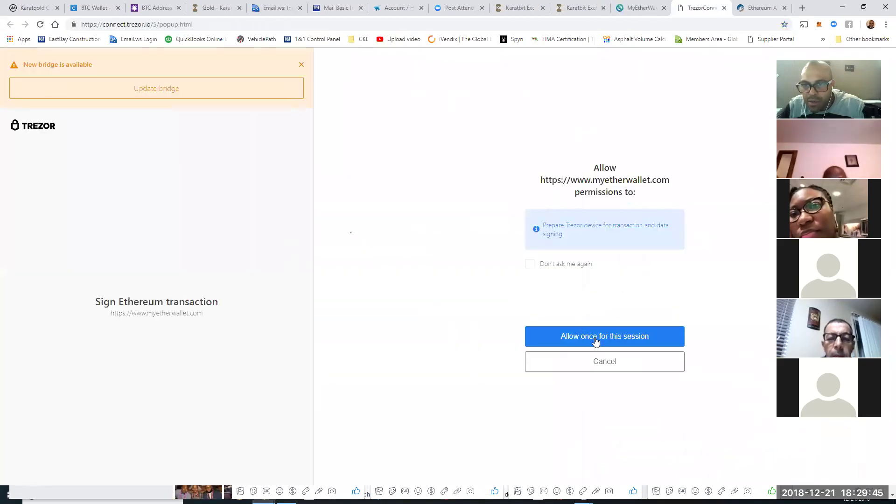
Step: Allow myetherwallet.com once for this session and unlock the Trezor with its PIN
{"action": "left_click", "coordinate": [596, 340]}
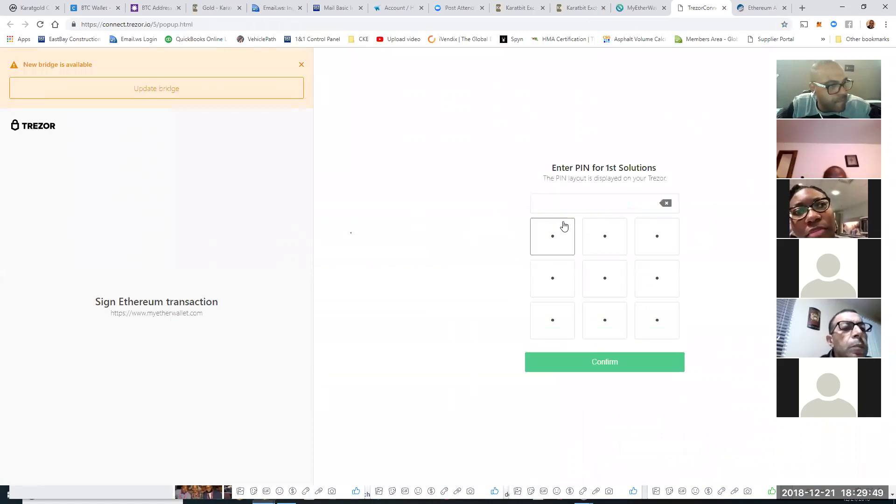
{"action": "left_click", "coordinate": [560, 230]}
{"action": "left_click", "coordinate": [604, 320]}
{"action": "left_click", "coordinate": [604, 321]}
{"action": "left_click", "coordinate": [603, 321]}
{"action": "left_click", "coordinate": [605, 319]}
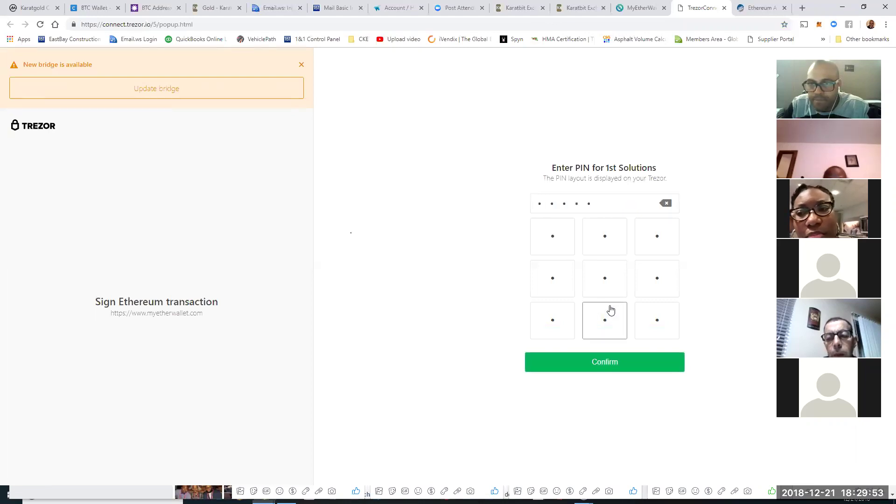
{"action": "left_click", "coordinate": [621, 362]}
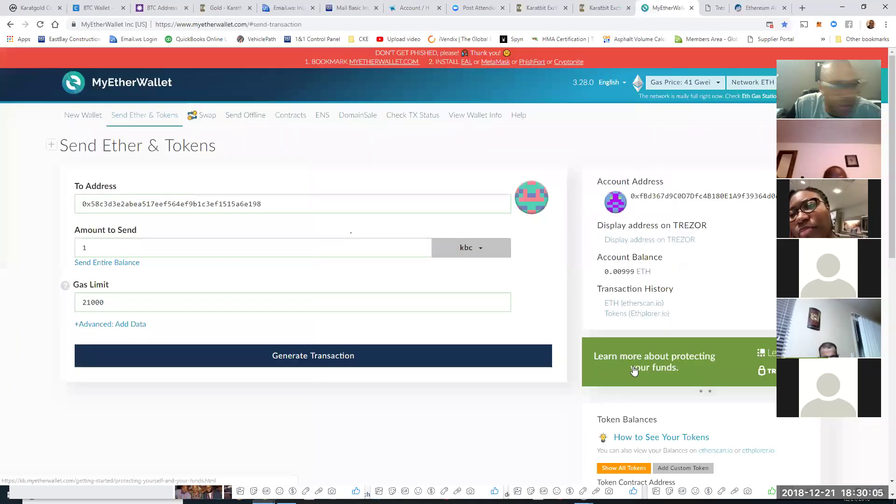
Step: Generate the signed 1 kbc transaction and open its Send Transaction confirmation
{"action": "left_click", "coordinate": [213, 355]}
{"action": "scroll", "coordinate": [336, 391], "scroll_direction": "down", "scroll_amount": 2}
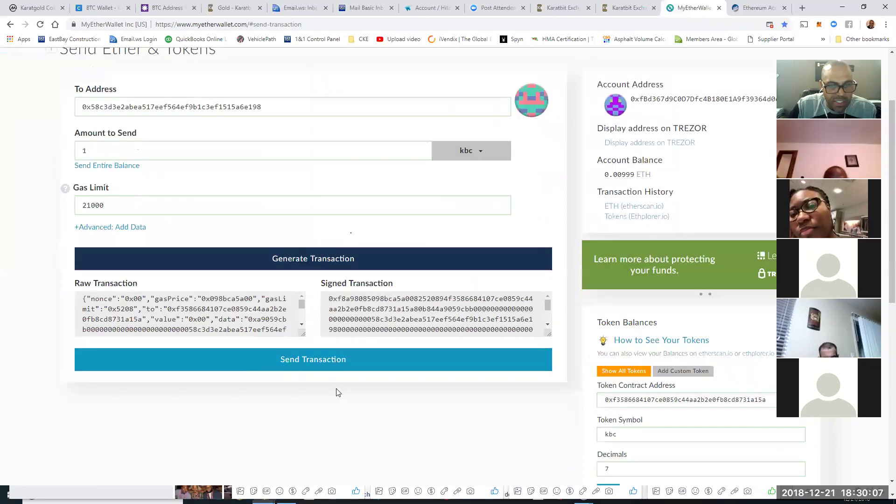
{"action": "scroll", "coordinate": [294, 238], "scroll_direction": "down", "scroll_amount": 3}
{"action": "left_click", "coordinate": [297, 227]}
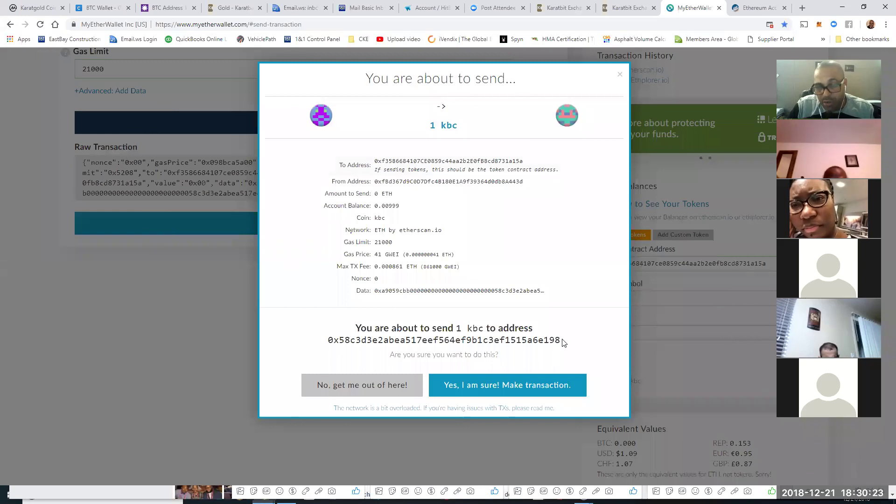
Step: Confirm sending 1 kbc, which fails with intrinsic gas too low, and return to Gas Limit
{"action": "left_click", "coordinate": [506, 387]}
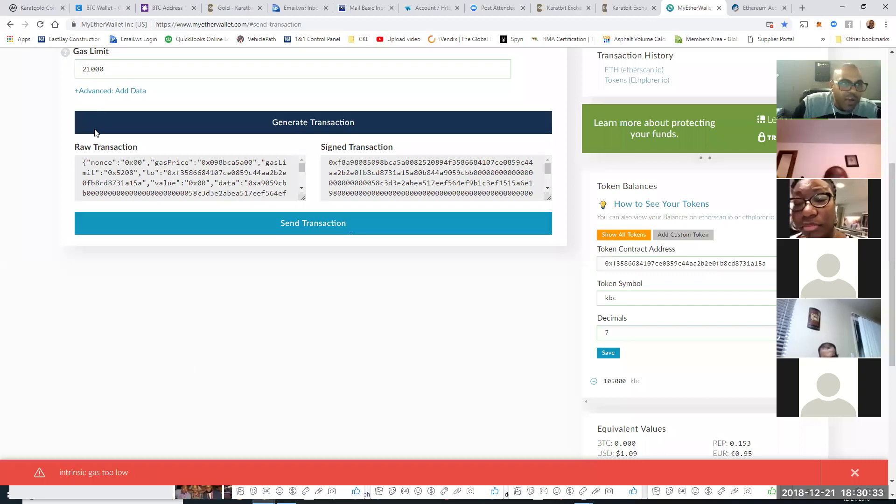
{"action": "scroll", "coordinate": [224, 237], "scroll_direction": "up", "scroll_amount": 1}
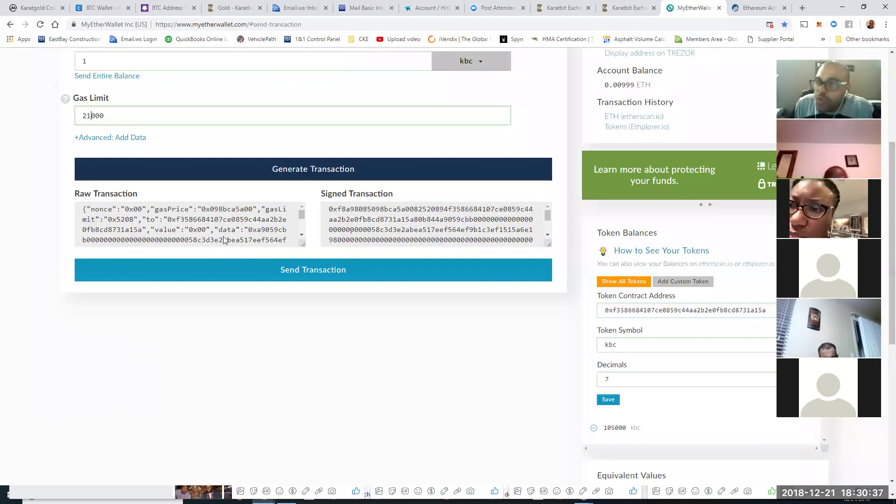
Step: Raise the gas limit to 37000 and clear the custom token symbol, decimals and address fields
{"action": "key", "text": "BackSpace"}
{"action": "key", "text": "BackSpace"}
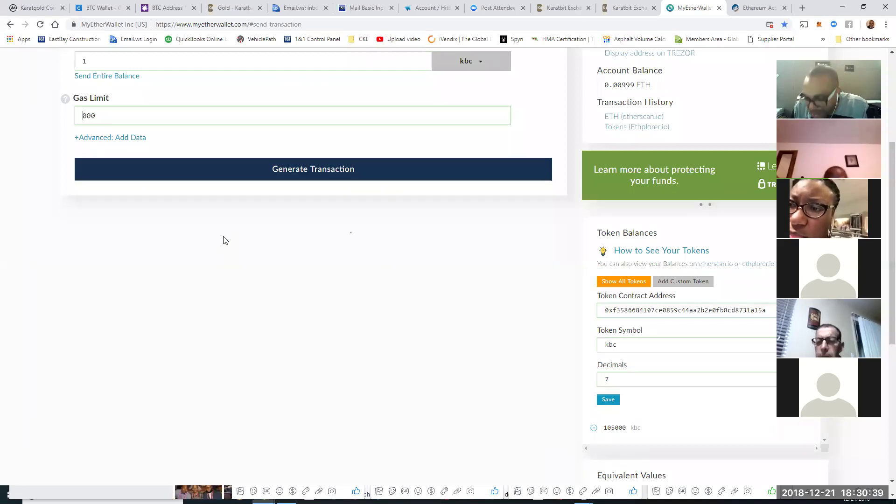
{"action": "type", "text": "37"}
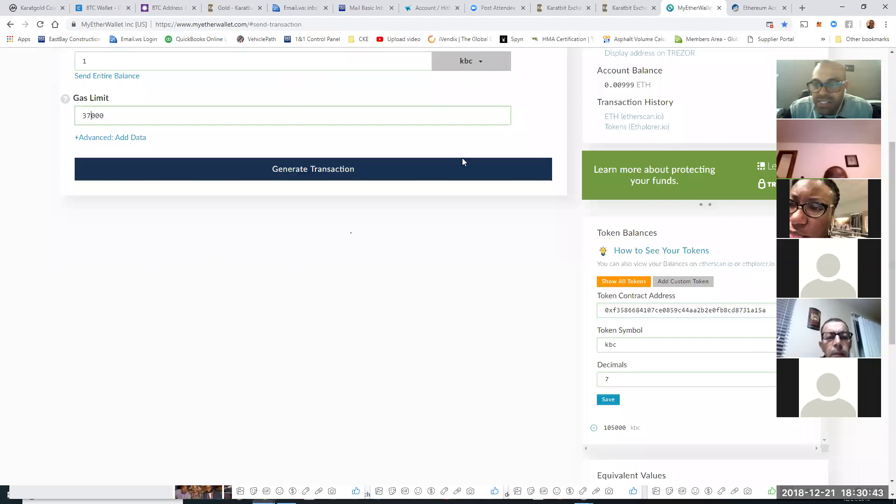
{"action": "left_click", "coordinate": [611, 401]}
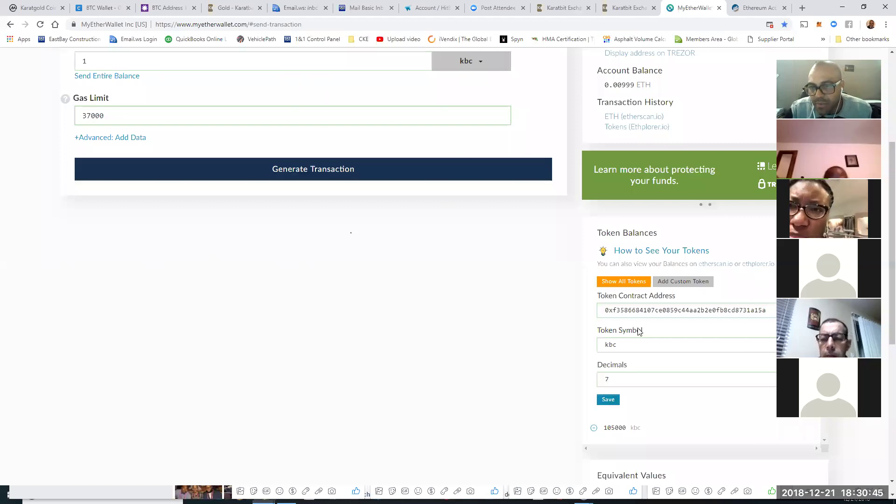
{"action": "left_click_drag", "start_coordinate": [643, 344], "coordinate": [591, 341]}
{"action": "key", "text": "BackSpace"}
{"action": "left_click", "coordinate": [647, 384]}
{"action": "key", "text": "BackSpace"}
{"action": "left_click_drag", "start_coordinate": [766, 314], "coordinate": [553, 302]}
{"action": "key", "text": "BackSpace"}
Step: Show all tokens and regenerate the 1 kbc transaction with the higher gas limit
{"action": "left_click", "coordinate": [616, 284]}
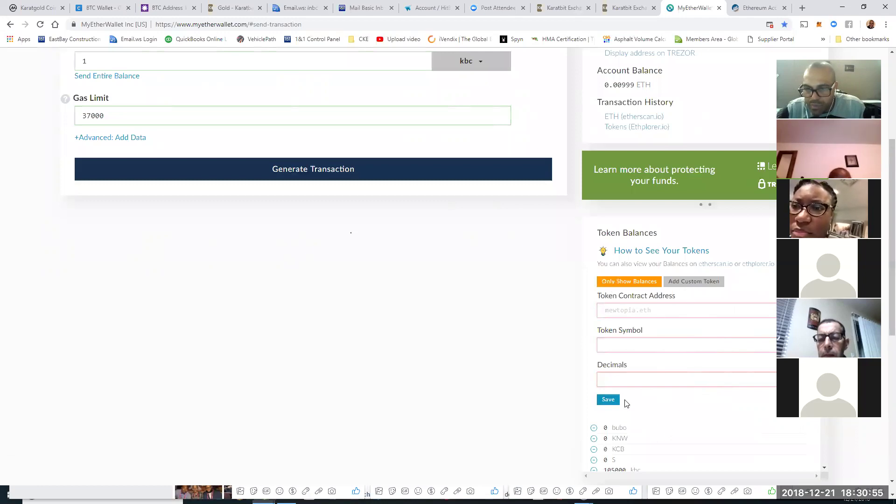
{"action": "scroll", "coordinate": [632, 405], "scroll_direction": "down", "scroll_amount": 3}
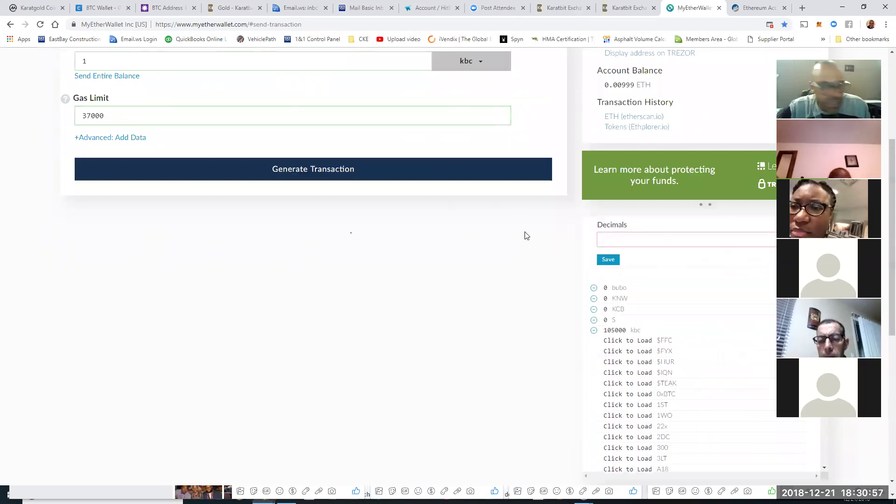
{"action": "left_click", "coordinate": [313, 172]}
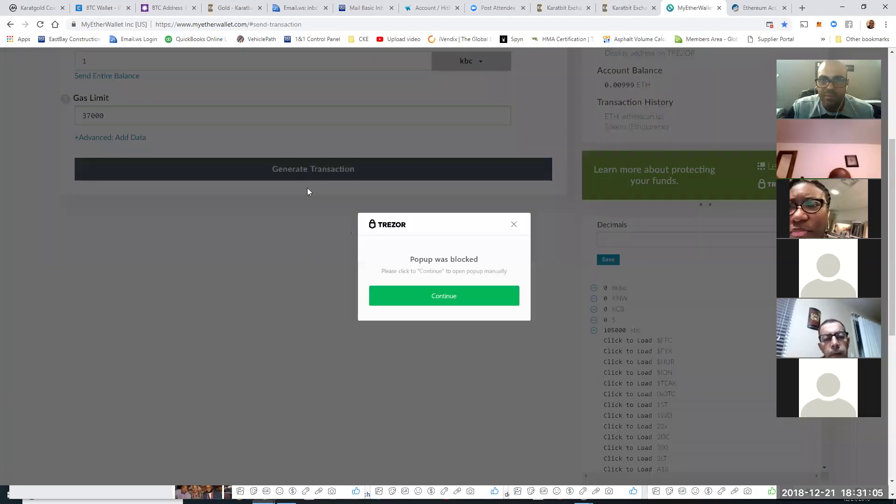
Step: Allow myetherwallet.com on the Trezor for this session, then confirm and send the 1 kbc transfer
{"action": "left_click", "coordinate": [437, 302]}
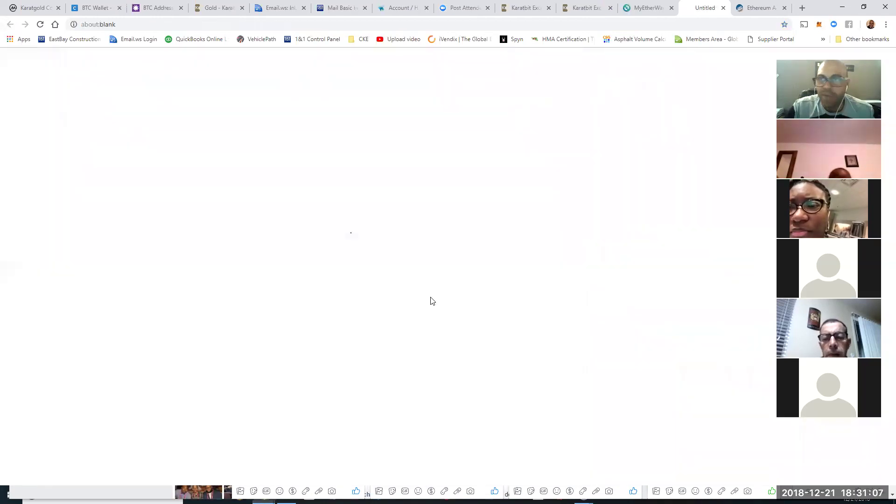
{"action": "left_click", "coordinate": [610, 343]}
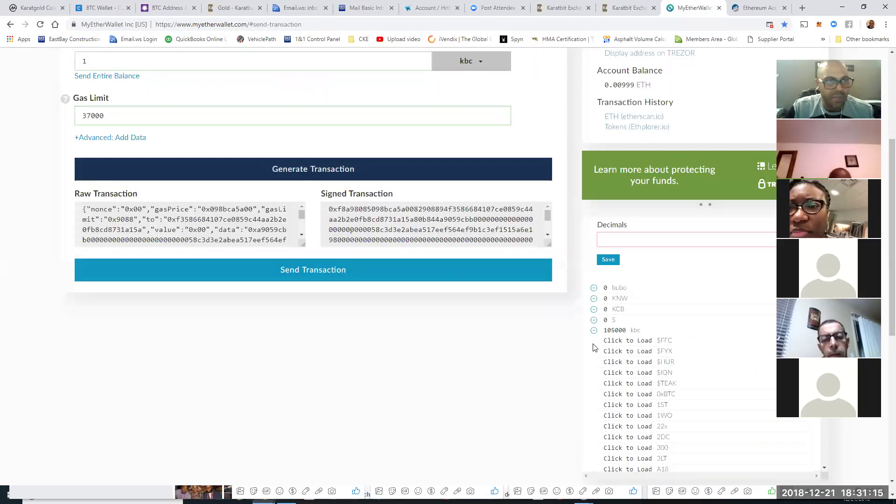
{"action": "left_click", "coordinate": [312, 276]}
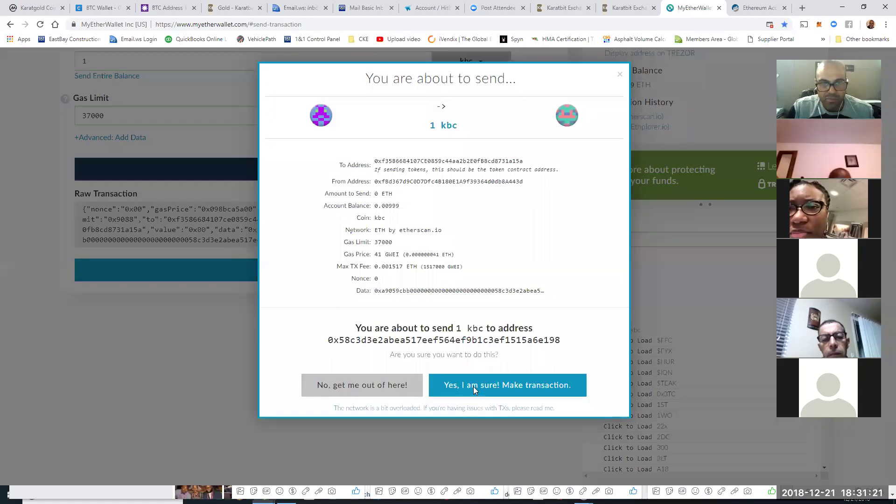
{"action": "left_click", "coordinate": [474, 389]}
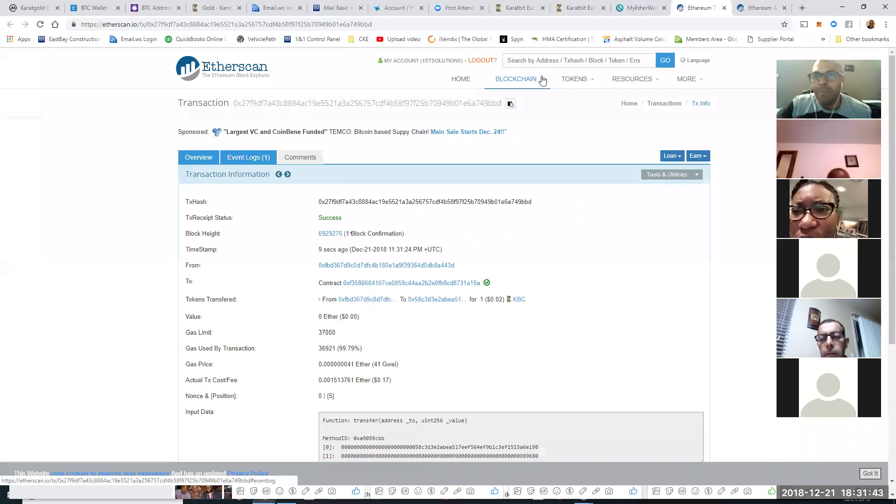
Step: Tick 'I have 1KBC to the above address', submit the Karatbit bonus claim, and return to MyEtherWallet
{"action": "left_click", "coordinate": [568, 8]}
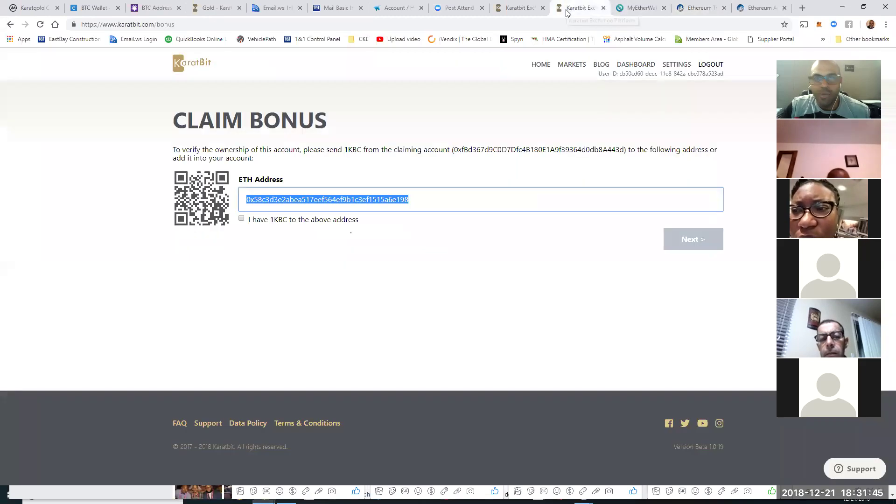
{"action": "left_click", "coordinate": [241, 219]}
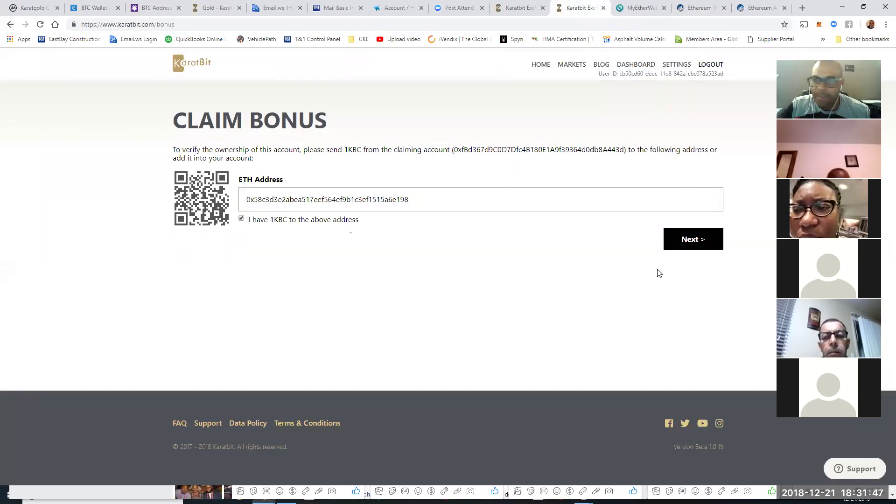
{"action": "left_click", "coordinate": [673, 248]}
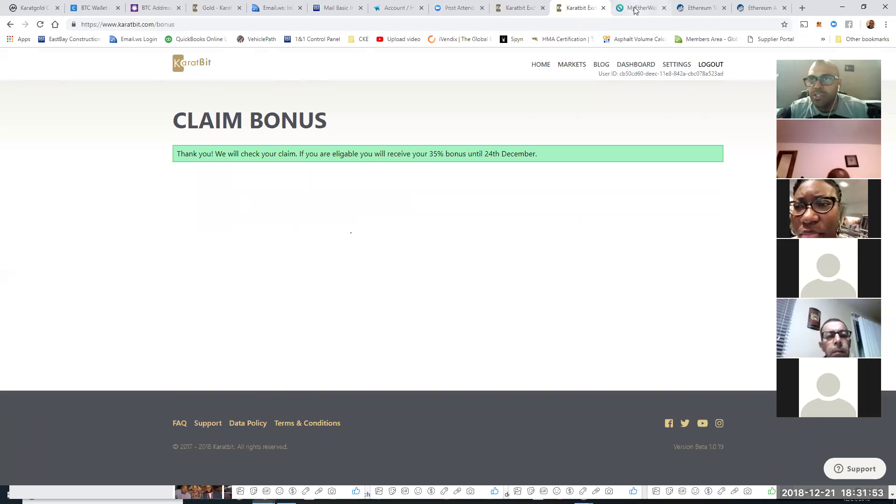
{"action": "left_click", "coordinate": [647, 10]}
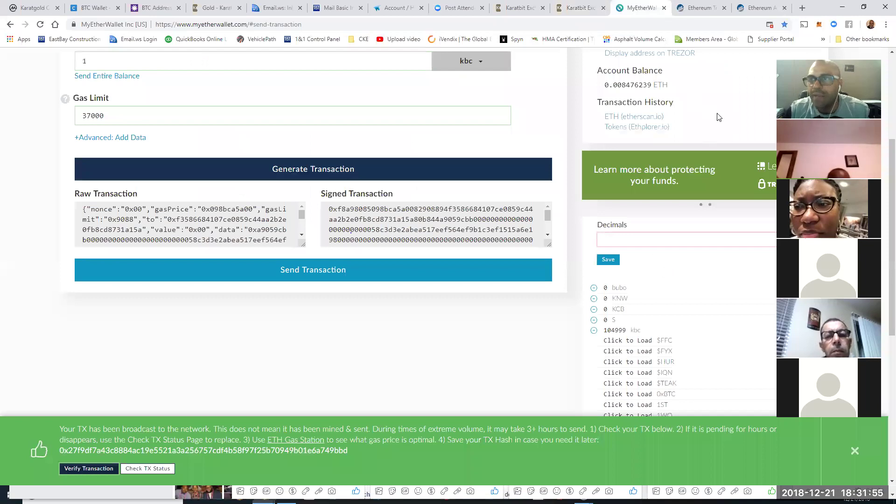
Step: Close the MyEtherWallet and Etherscan transaction tabs and show the Karatbit dashboard
{"action": "scroll", "coordinate": [742, 107], "scroll_direction": "up", "scroll_amount": 4}
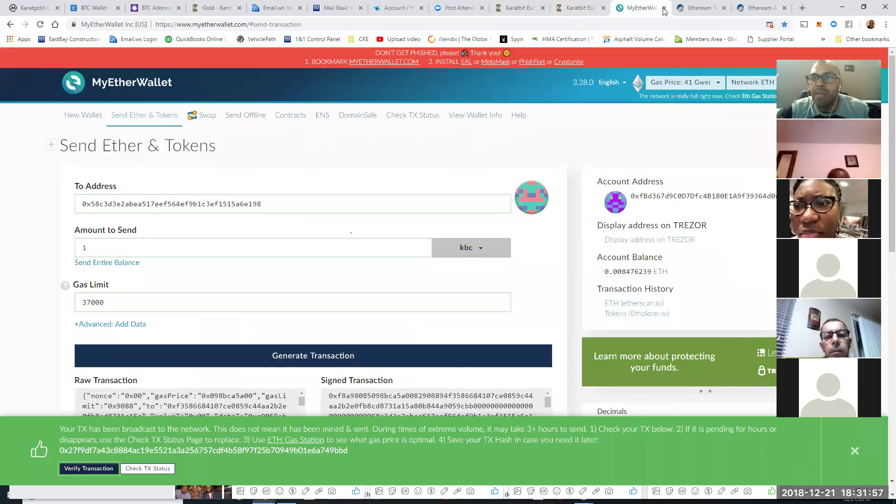
{"action": "left_click", "coordinate": [664, 8]}
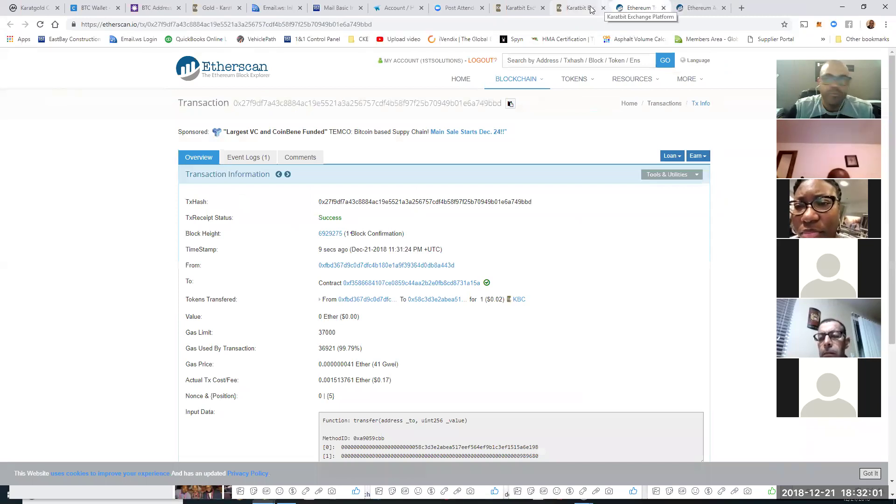
{"action": "left_click", "coordinate": [663, 8]}
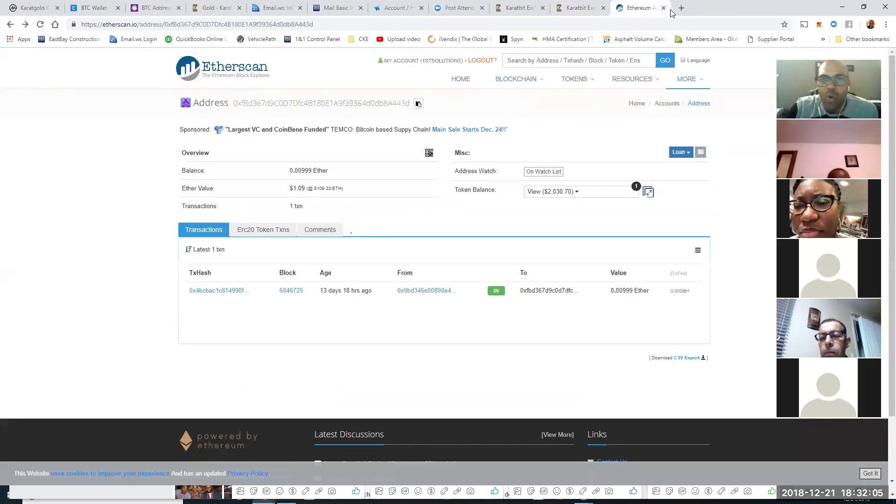
{"action": "left_click", "coordinate": [531, 9]}
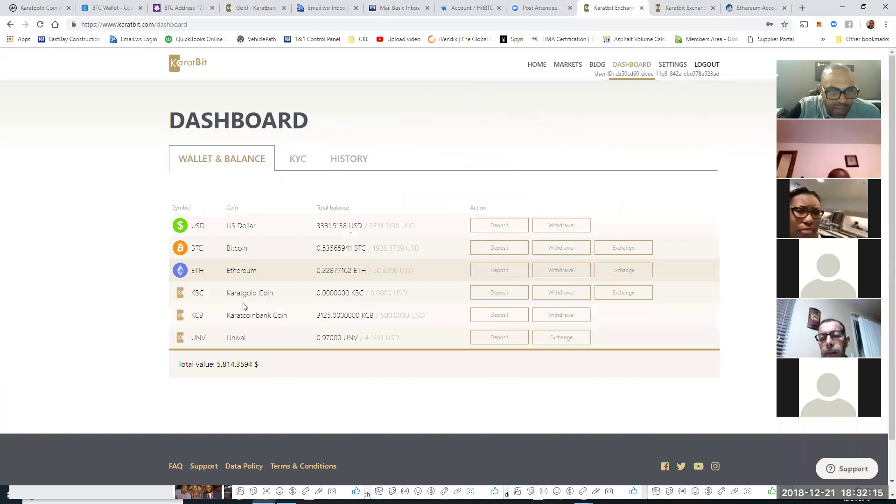
{"action": "left_click", "coordinate": [472, 9]}
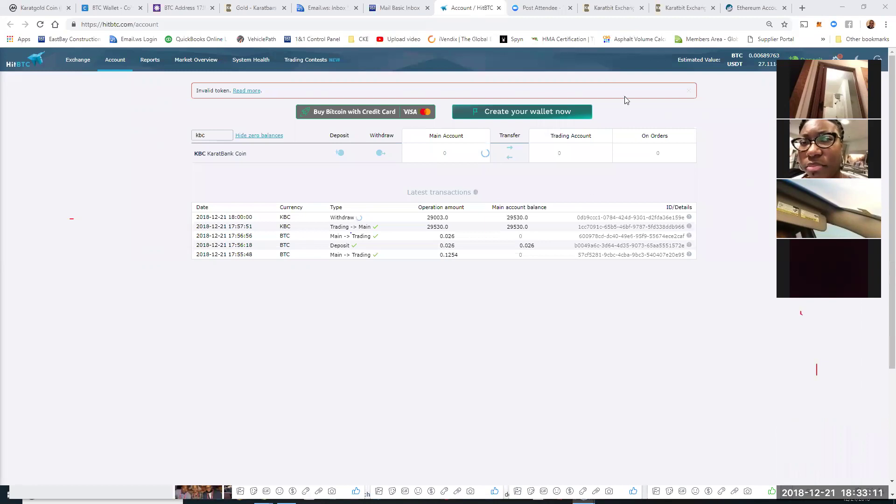
{"action": "left_click", "coordinate": [610, 14]}
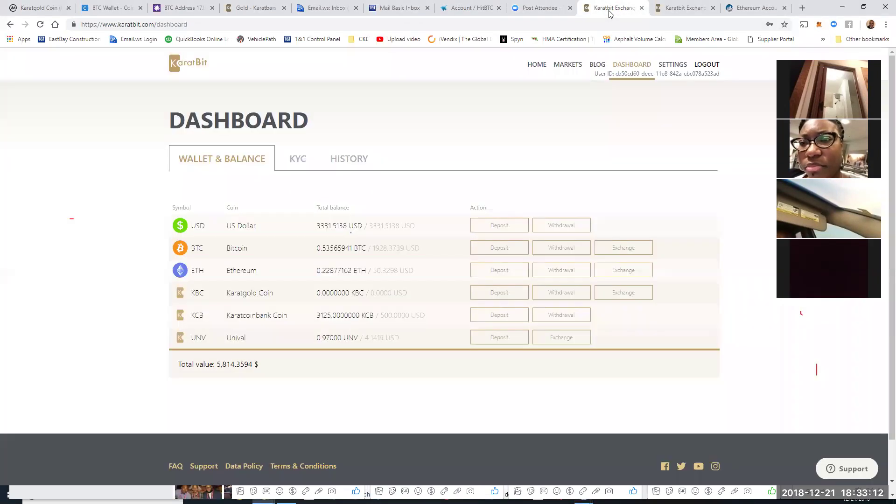
Step: From Karatbit's home page, start a new bonus claim and open a blank browser tab
{"action": "left_click", "coordinate": [693, 10]}
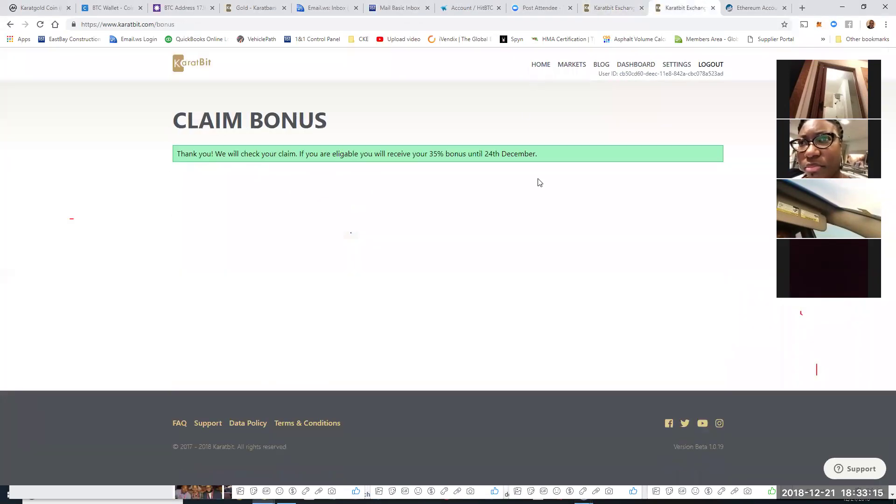
{"action": "left_click", "coordinate": [542, 68]}
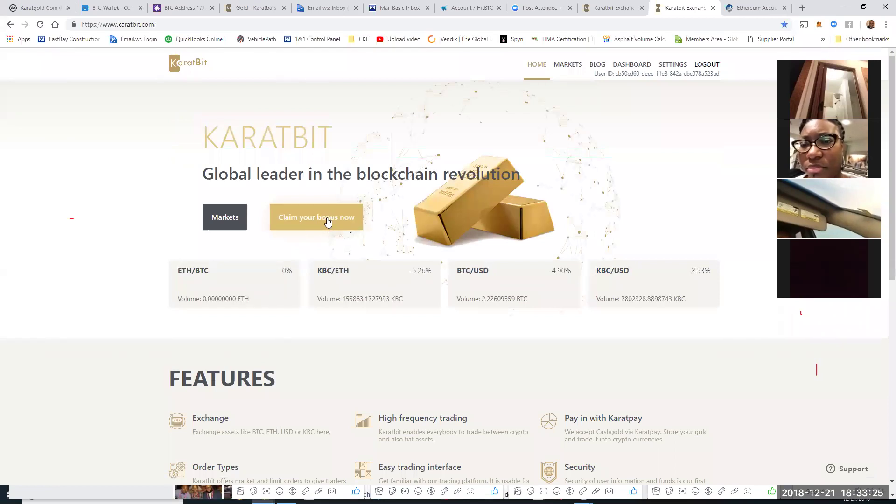
{"action": "left_click", "coordinate": [329, 218]}
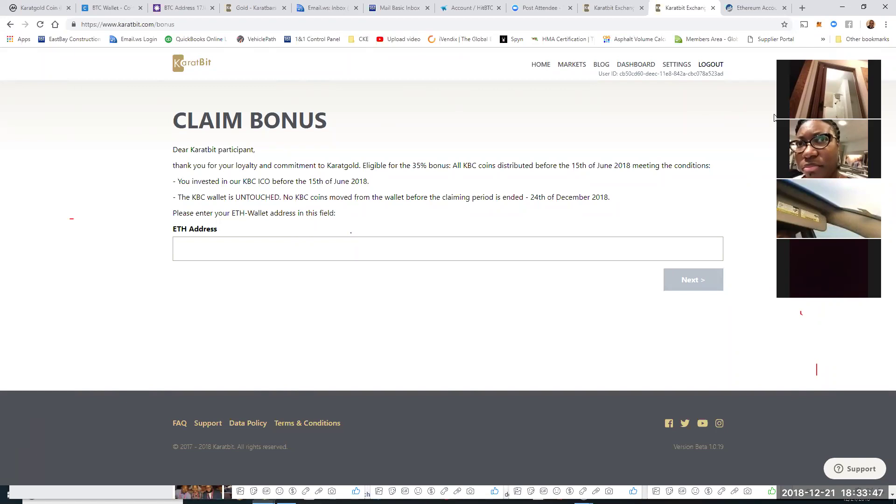
{"action": "left_click", "coordinate": [803, 8]}
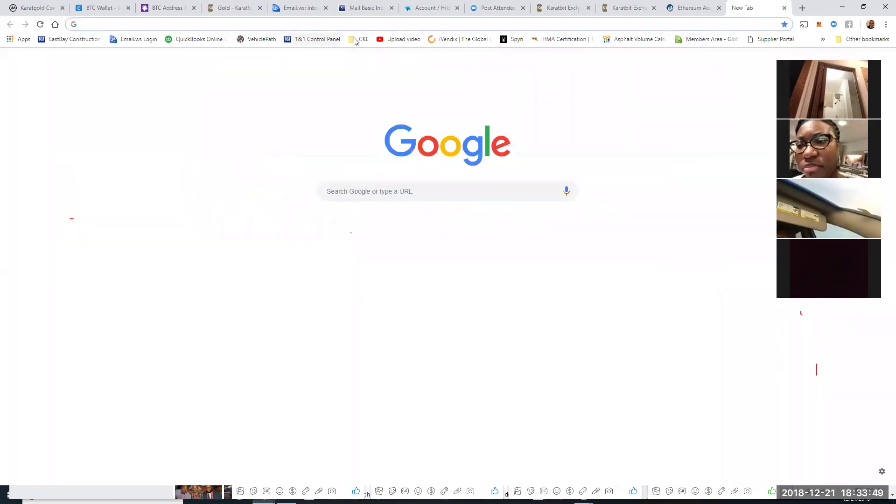
Step: Log in to KaratBank ICO through the CKE bookmark, then return to the Karatbit claim form
{"action": "left_click", "coordinate": [355, 39]}
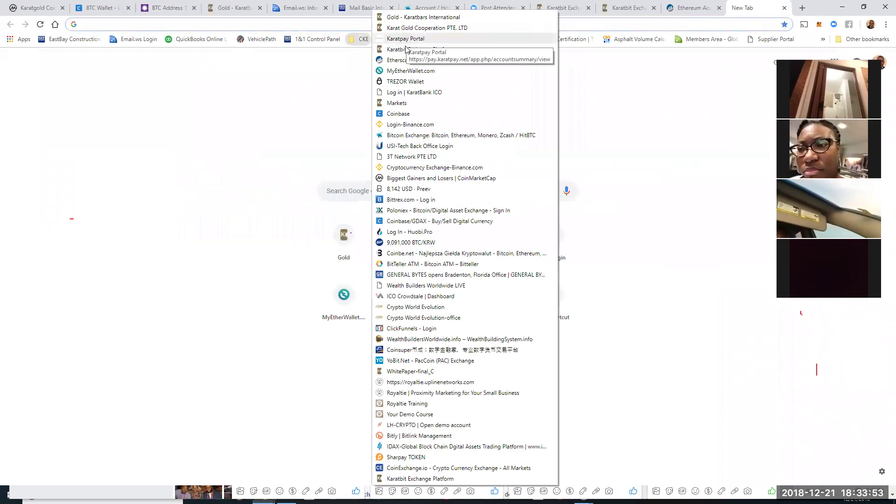
{"action": "left_click", "coordinate": [399, 93]}
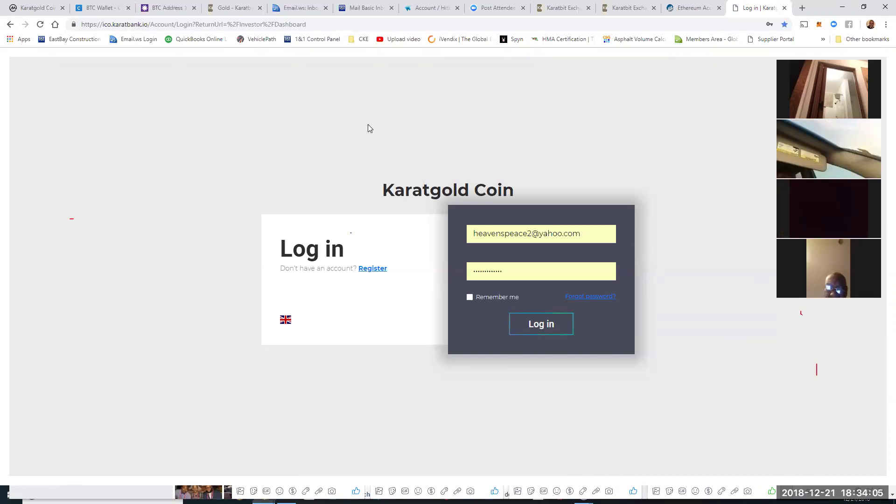
{"action": "left_click", "coordinate": [540, 330]}
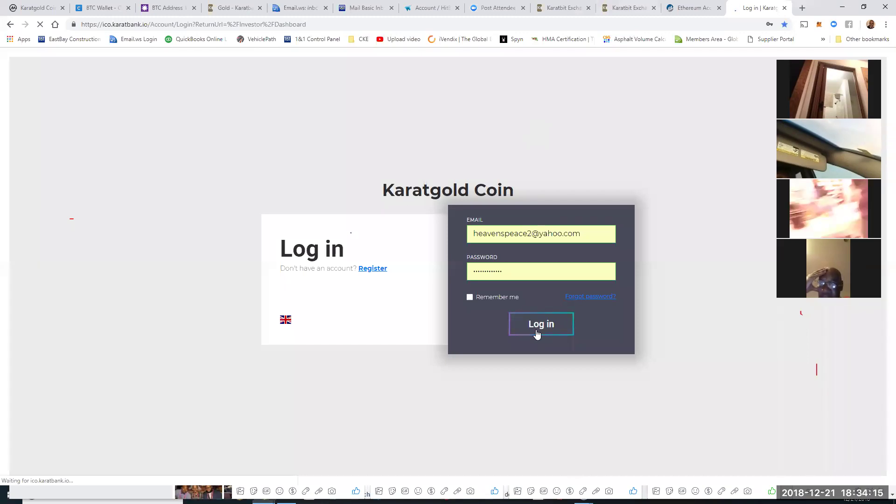
{"action": "left_click", "coordinate": [623, 11]}
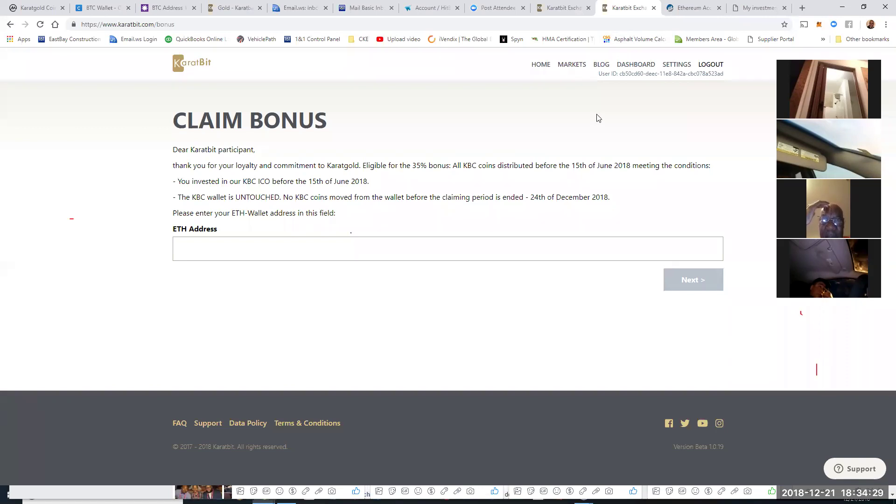
Step: View the wallet's KaratBank Coin balance of 104,999 KBC on Etherscan, then return to Karatbit
{"action": "left_click", "coordinate": [691, 17]}
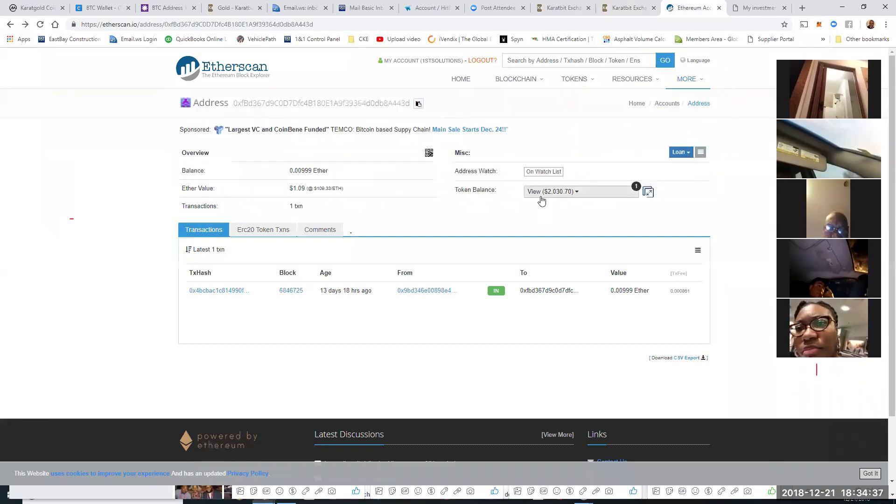
{"action": "left_click", "coordinate": [543, 195]}
{"action": "left_click", "coordinate": [547, 251]}
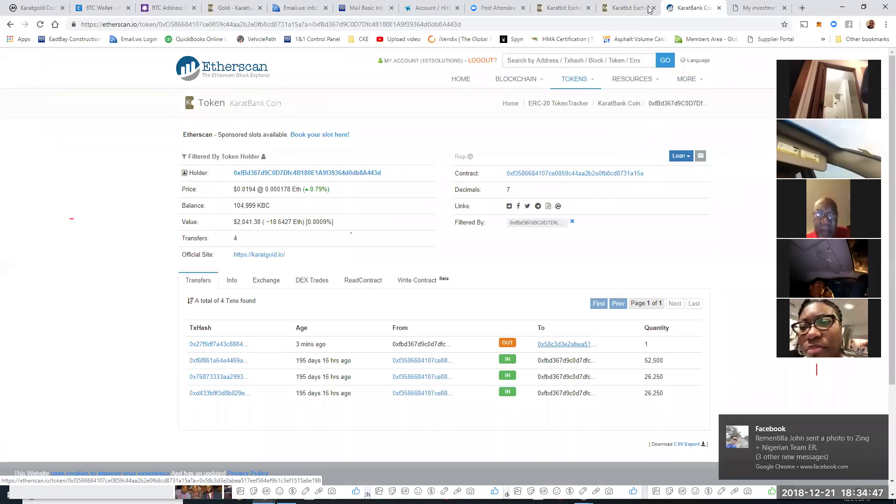
{"action": "key", "text": "ctrl+shift+Tab"}
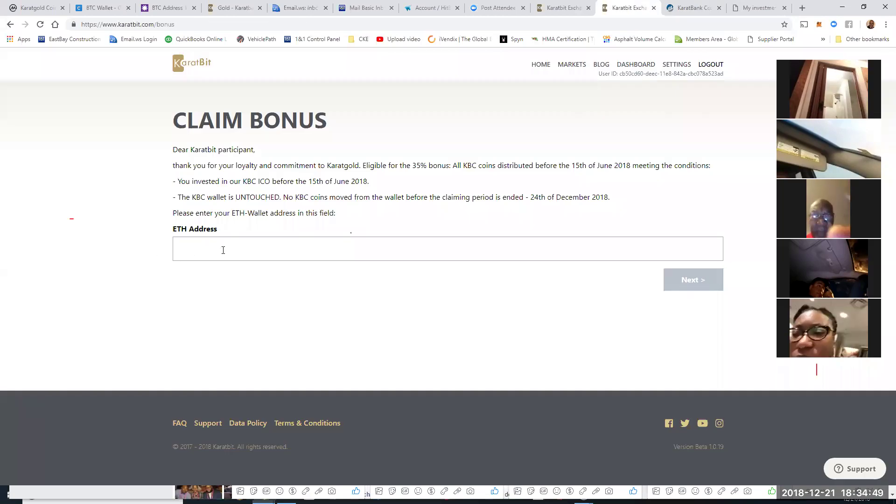
Step: Paste the ETH wallet address into the claim form, submit it, and select the shown address
{"action": "left_click", "coordinate": [220, 251]}
{"action": "right_click", "coordinate": [220, 252]}
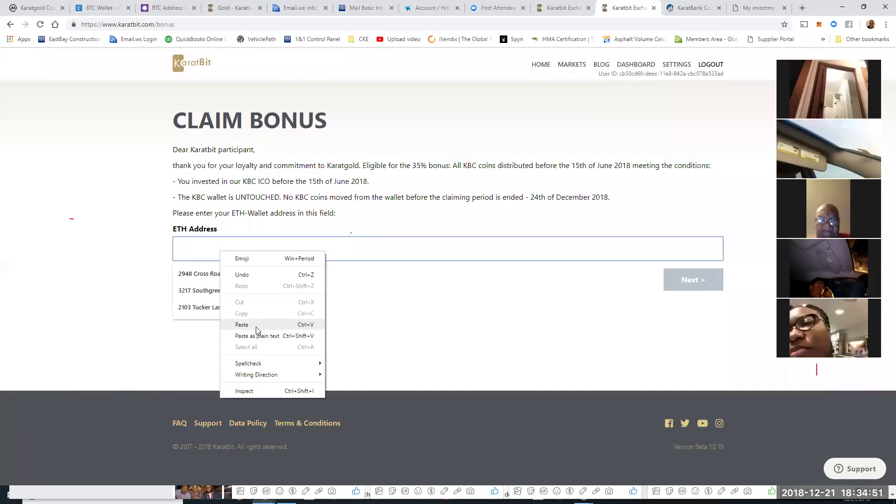
{"action": "left_click", "coordinate": [256, 326]}
{"action": "left_click", "coordinate": [694, 281]}
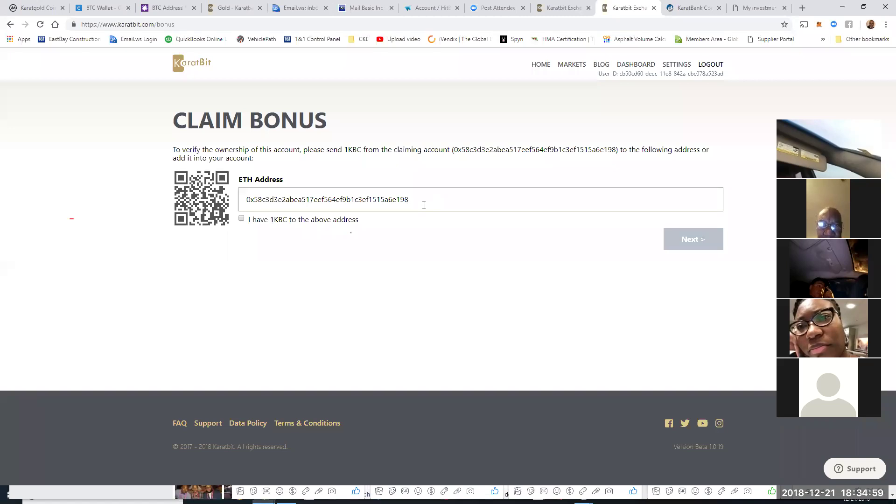
{"action": "left_click_drag", "start_coordinate": [424, 206], "coordinate": [194, 198]}
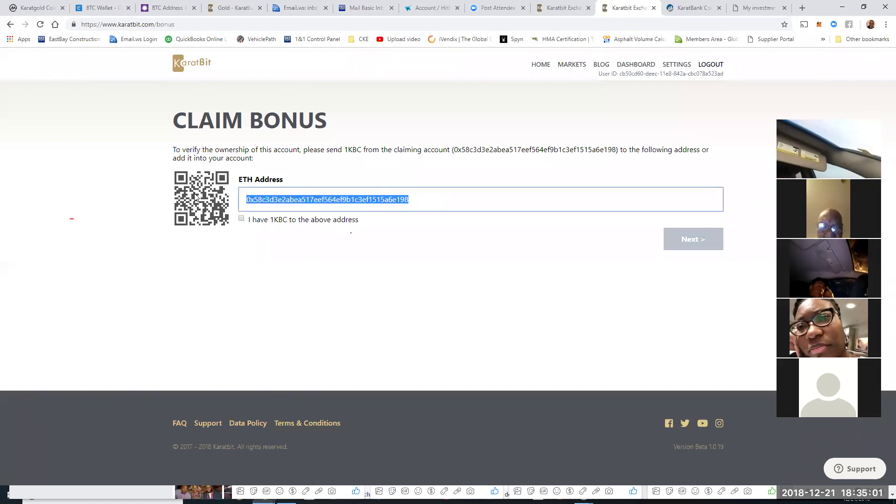
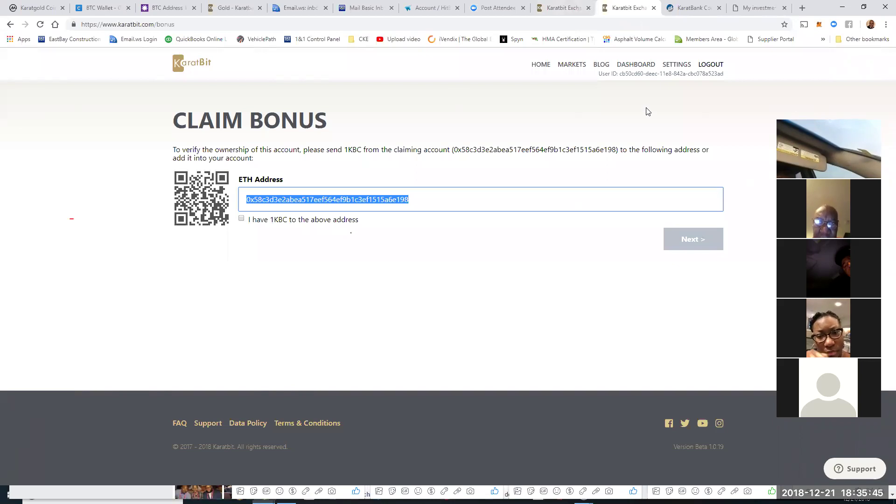
Step: Open the bonus claim form twice, then return to the KaratBit home page
{"action": "left_click", "coordinate": [541, 66]}
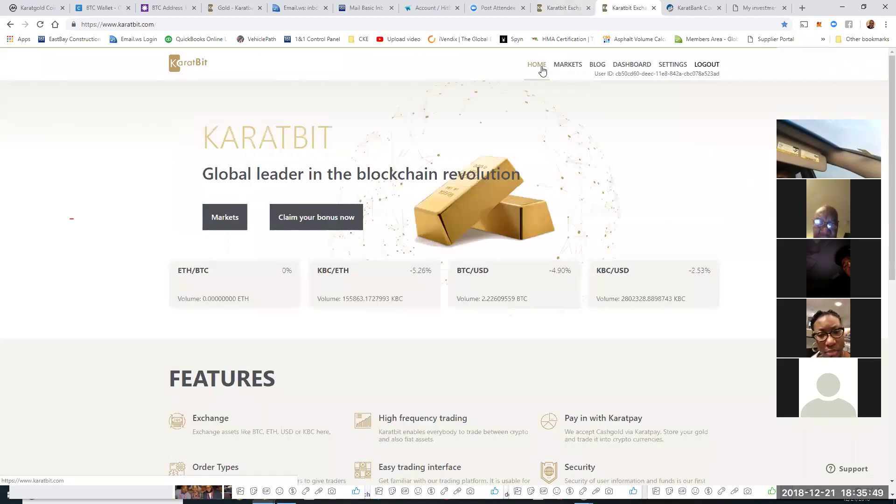
{"action": "left_click", "coordinate": [318, 219]}
{"action": "left_click", "coordinate": [207, 247]}
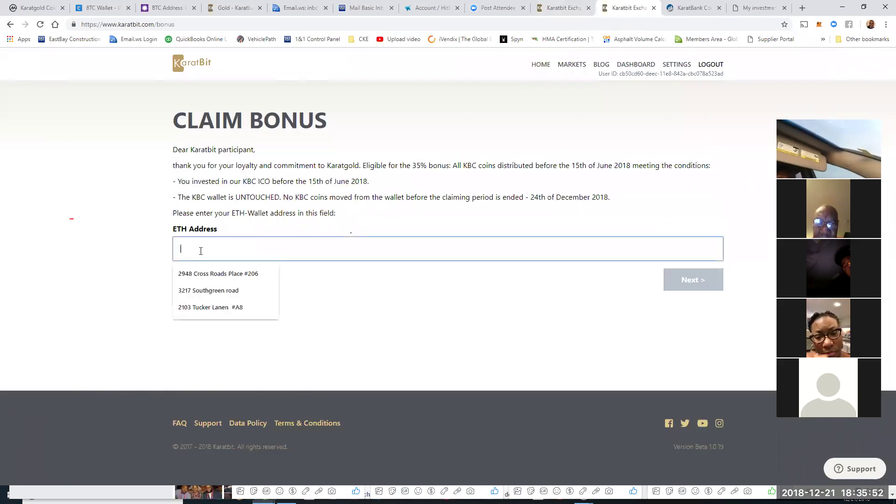
{"action": "left_click", "coordinate": [535, 67]}
{"action": "left_click", "coordinate": [316, 217]}
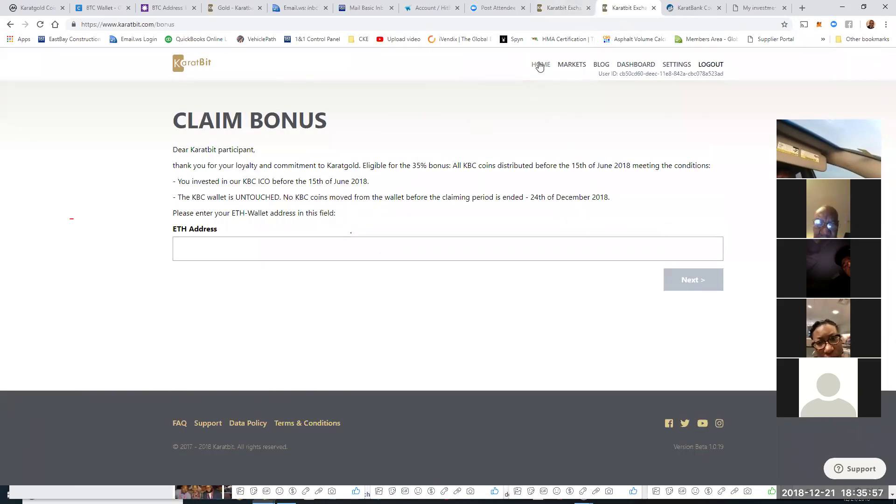
{"action": "left_click", "coordinate": [539, 66]}
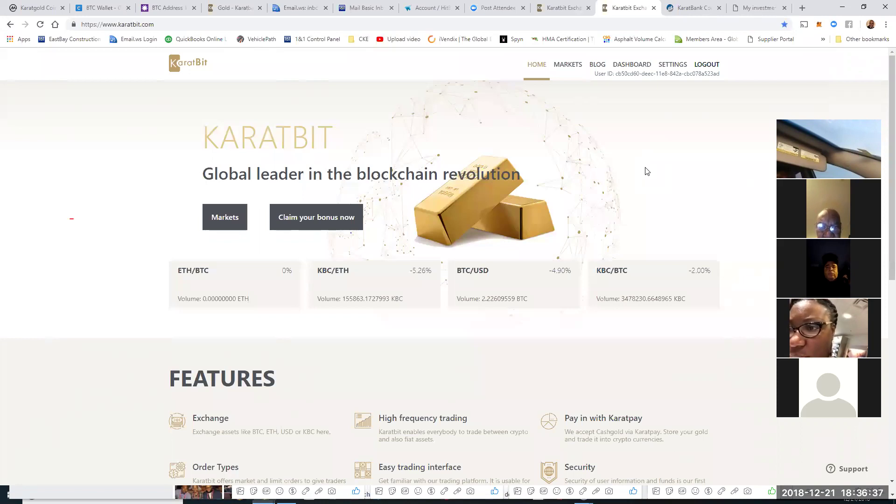
Step: Paste an ETH address into the Claim Bonus form, clear it, then view KaratBank Coin on Etherscan
{"action": "left_click", "coordinate": [316, 223]}
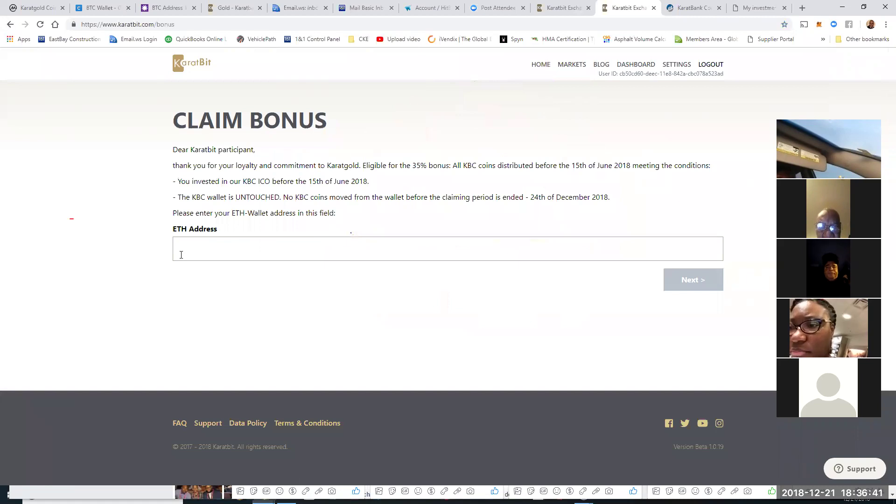
{"action": "right_click", "coordinate": [199, 251]}
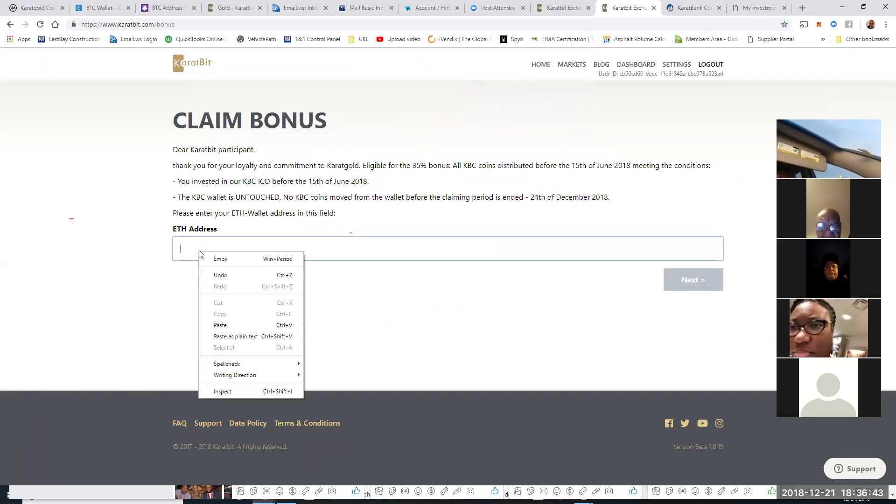
{"action": "left_click", "coordinate": [225, 323]}
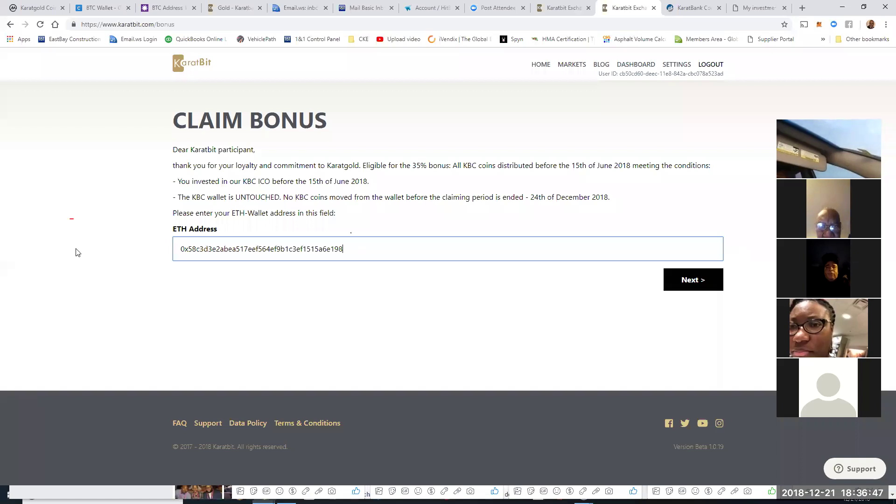
{"action": "key", "text": "ctrl+a"}
{"action": "key", "text": "super+c"}
{"action": "key", "text": "BackSpace"}
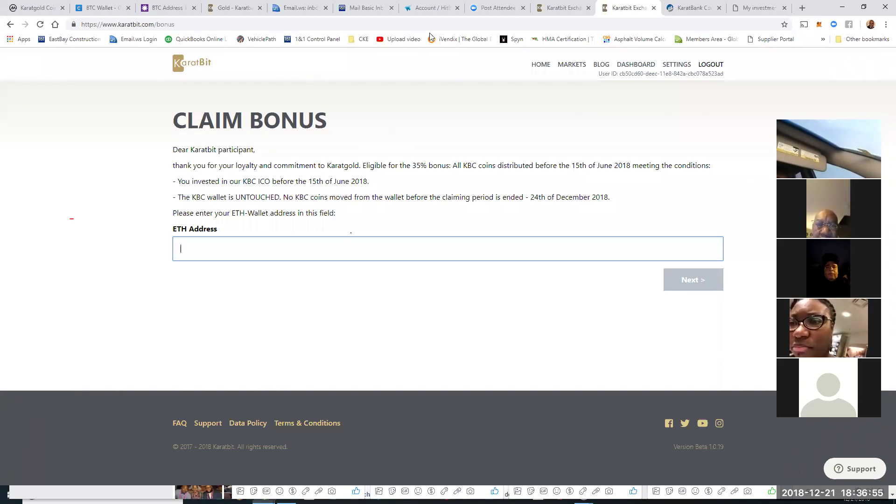
{"action": "left_click", "coordinate": [691, 8]}
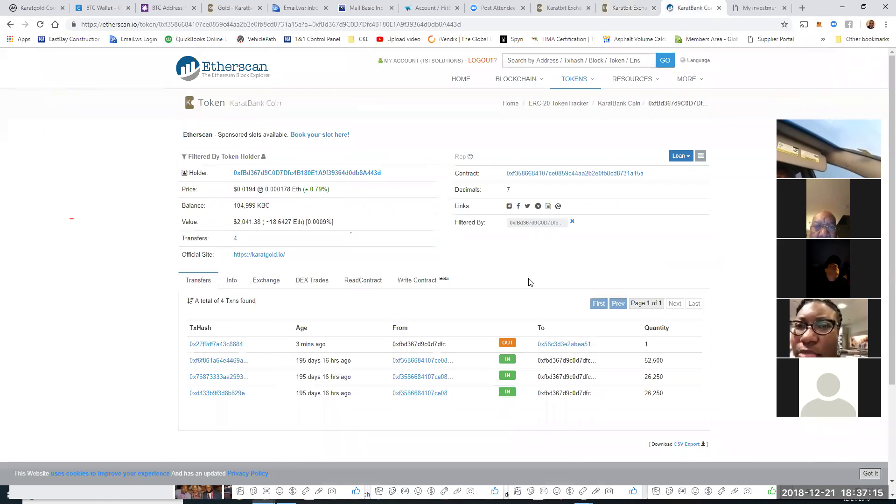
Step: Open the outgoing 1 KBC transfer's recipient, holding 20,545,925.7006831 KBC across 5,328 transfers
{"action": "left_click", "coordinate": [566, 14]}
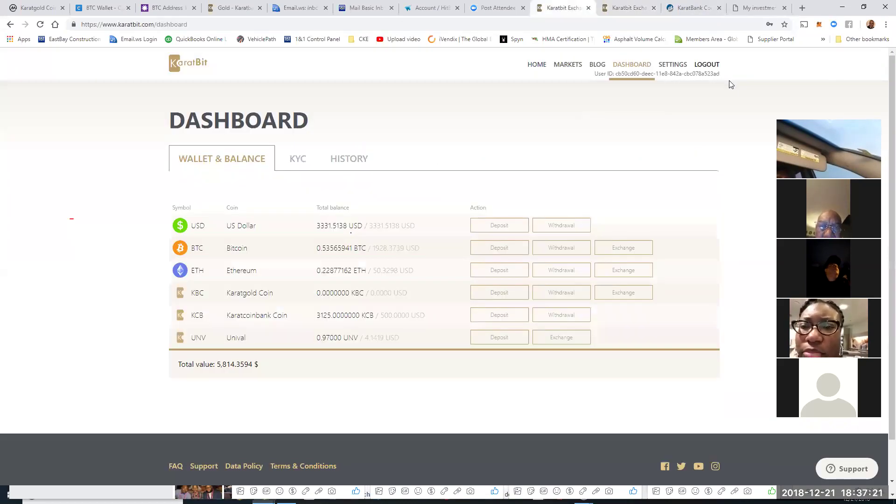
{"action": "left_click", "coordinate": [694, 9]}
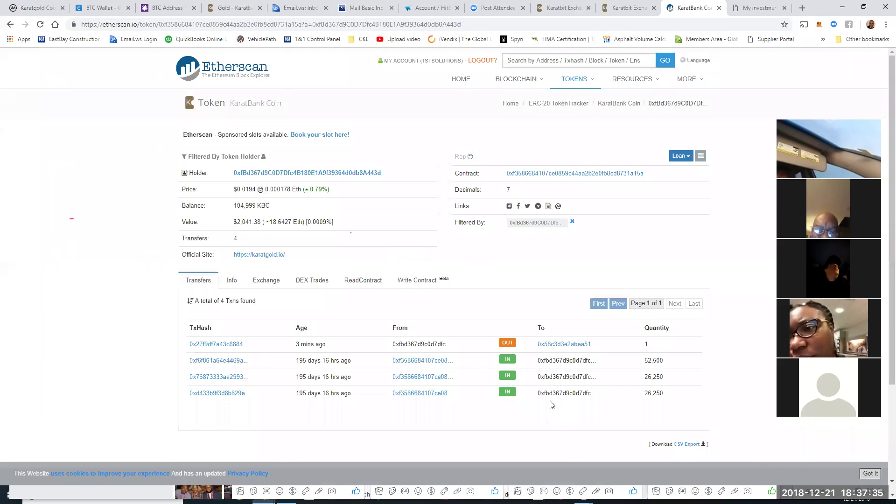
{"action": "left_click", "coordinate": [558, 350]}
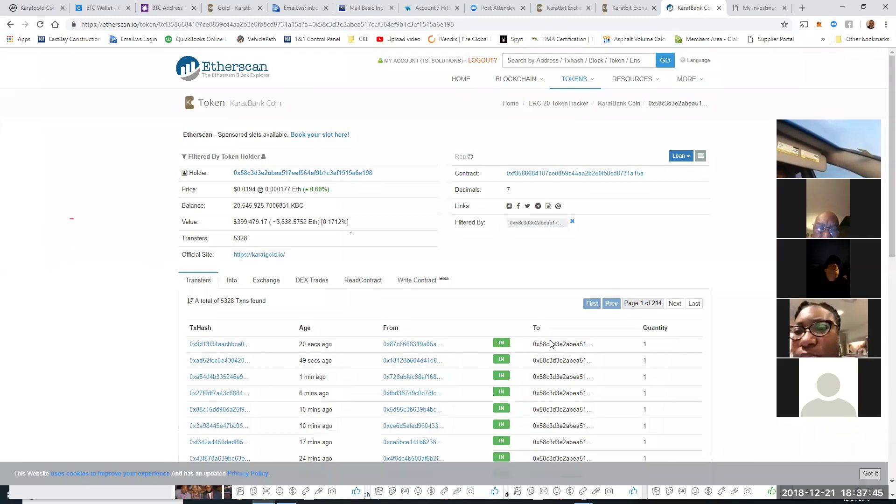
{"action": "left_click", "coordinate": [622, 10]}
Step: Paste an ETH address into the Claim Bonus field, then delete it so the field is empty
{"action": "right_click", "coordinate": [218, 248]}
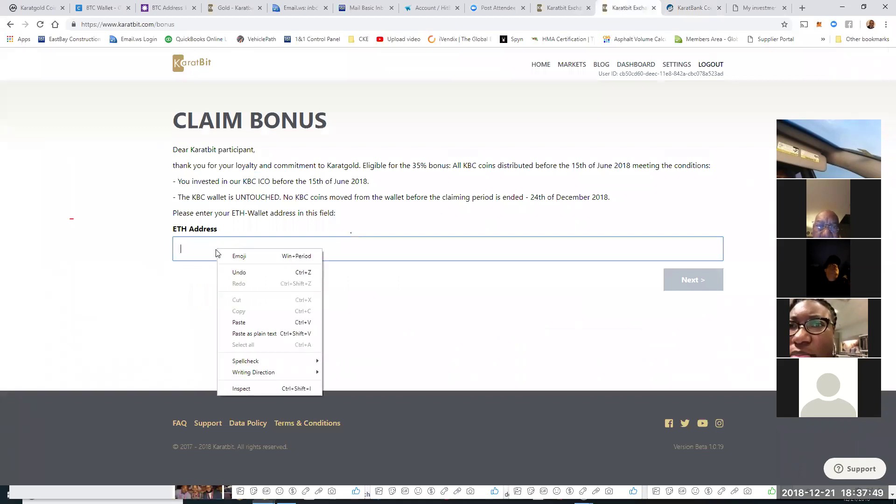
{"action": "left_click", "coordinate": [237, 326]}
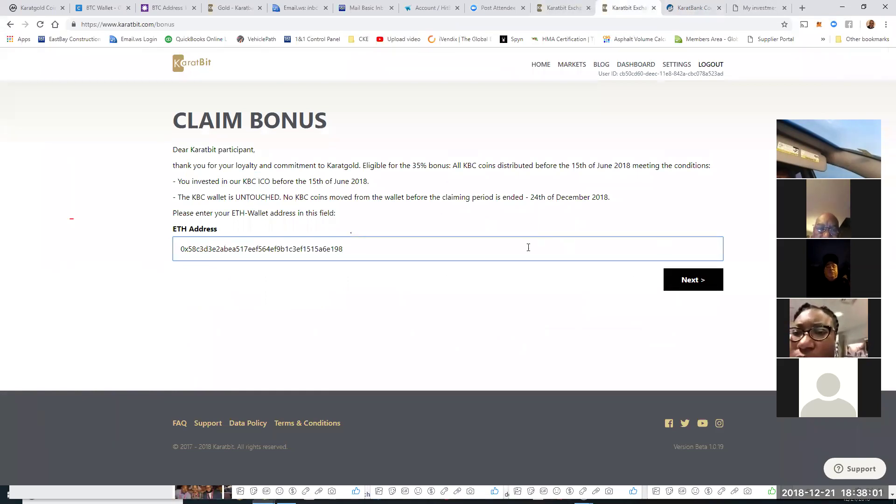
{"action": "double_click", "coordinate": [284, 251]}
{"action": "key", "text": "BackSpace"}
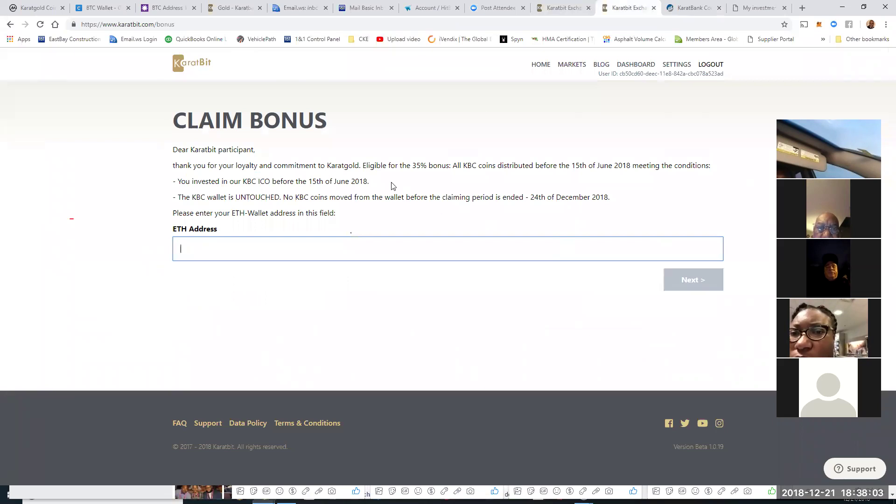
{"action": "left_click", "coordinate": [750, 10]}
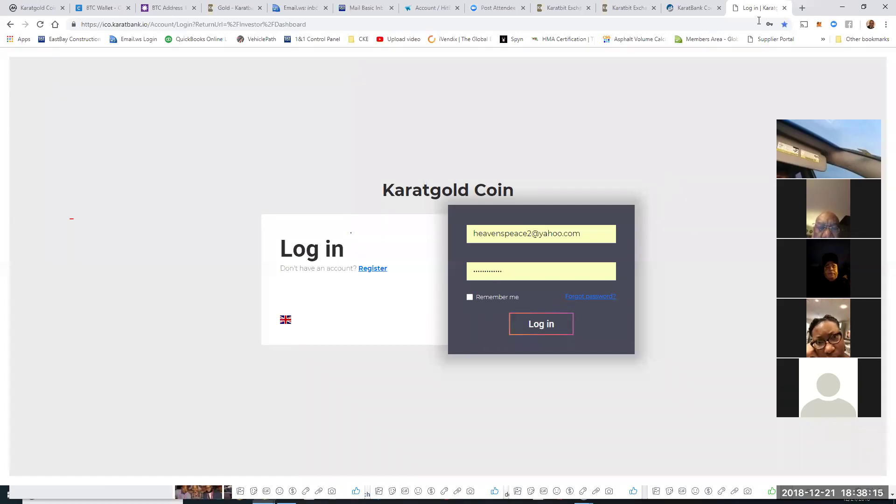
Step: Close the Karatgold log-in tab and show KaratBit's Markets list of six trading pairs
{"action": "left_click", "coordinate": [784, 8]}
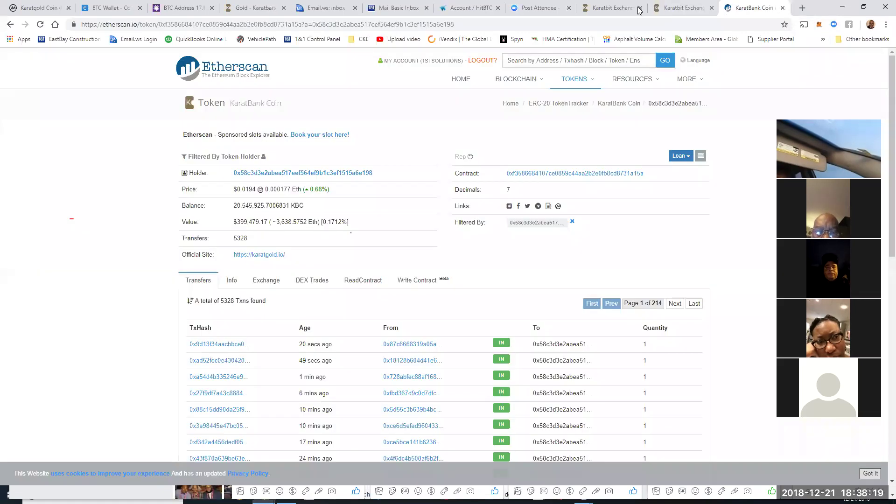
{"action": "left_click", "coordinate": [609, 8]}
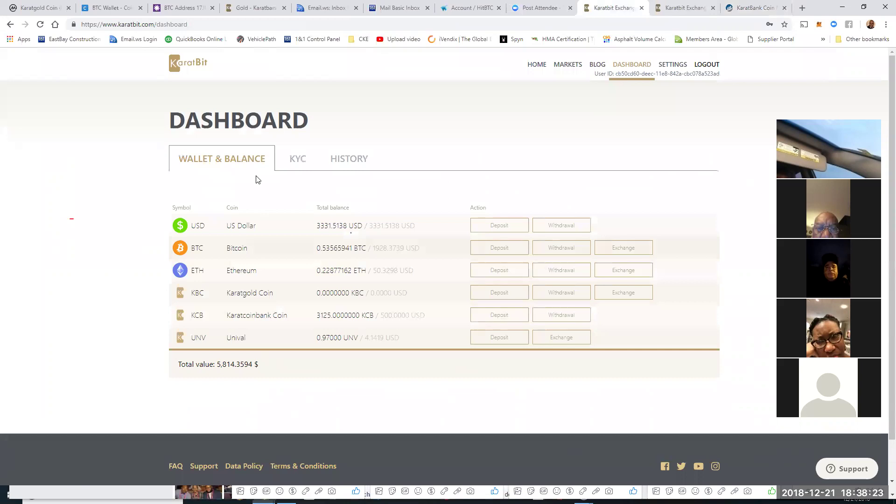
{"action": "left_click", "coordinate": [566, 65]}
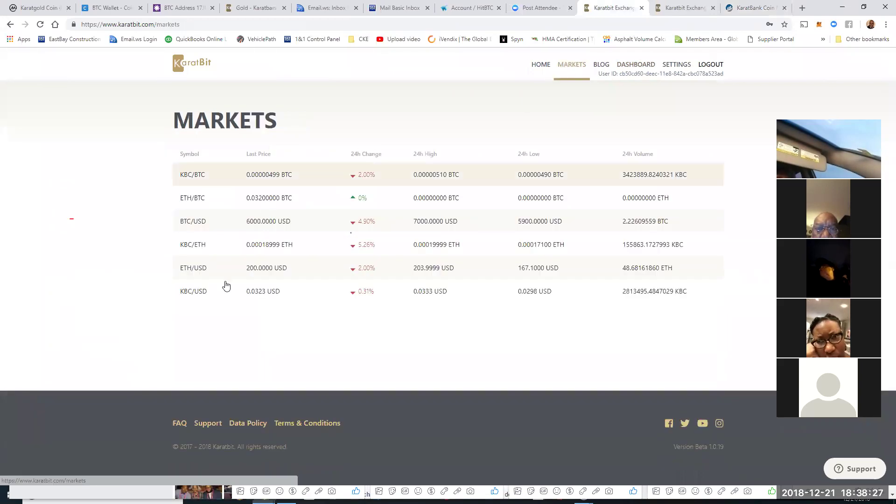
Step: Open the KBC/USD trading page and keep the Buy KBC form on Limit pricing
{"action": "left_click", "coordinate": [255, 297]}
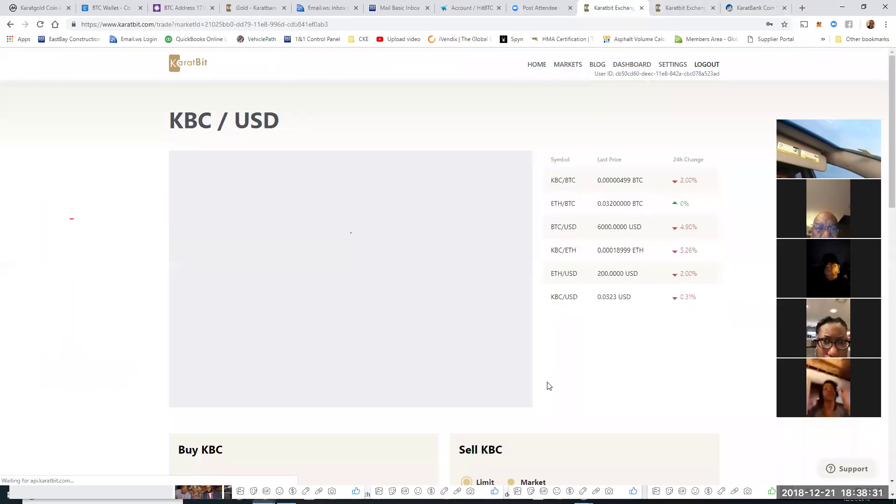
{"action": "scroll", "coordinate": [660, 349], "scroll_direction": "down", "scroll_amount": 7}
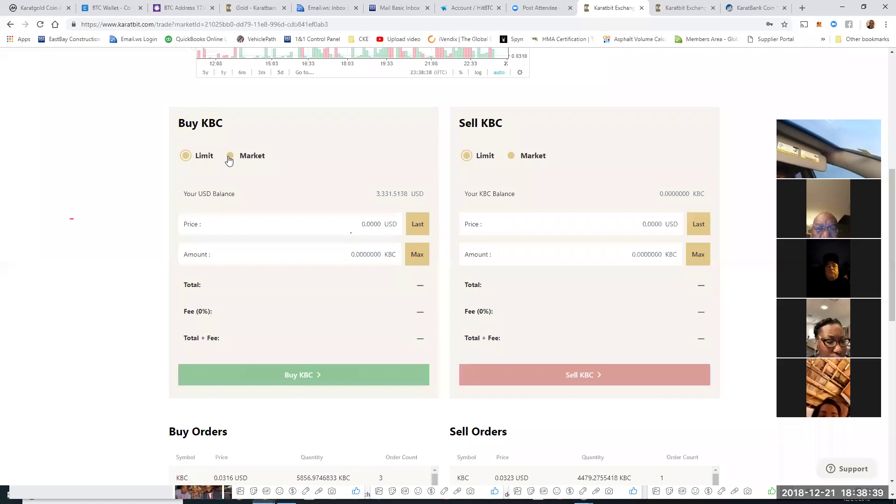
{"action": "left_click", "coordinate": [229, 158]}
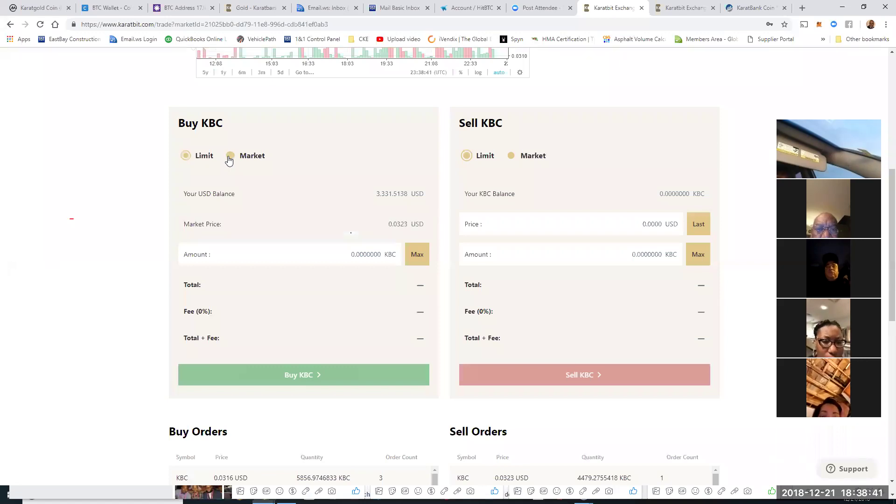
{"action": "left_click", "coordinate": [186, 156]}
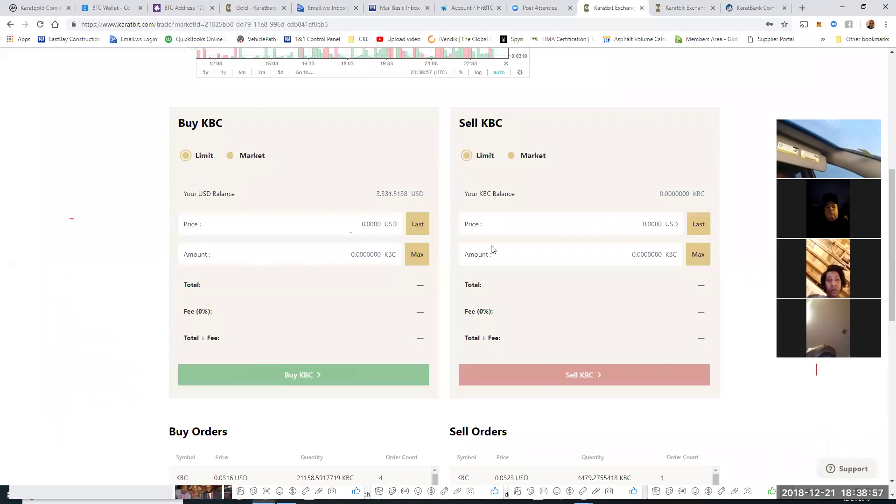
Step: Highlight the 0.0323 USD last price and the 0.0316 USD top buy order
{"action": "scroll", "coordinate": [652, 220], "scroll_direction": "up", "scroll_amount": 3}
{"action": "left_click_drag", "start_coordinate": [597, 109], "coordinate": [637, 112]}
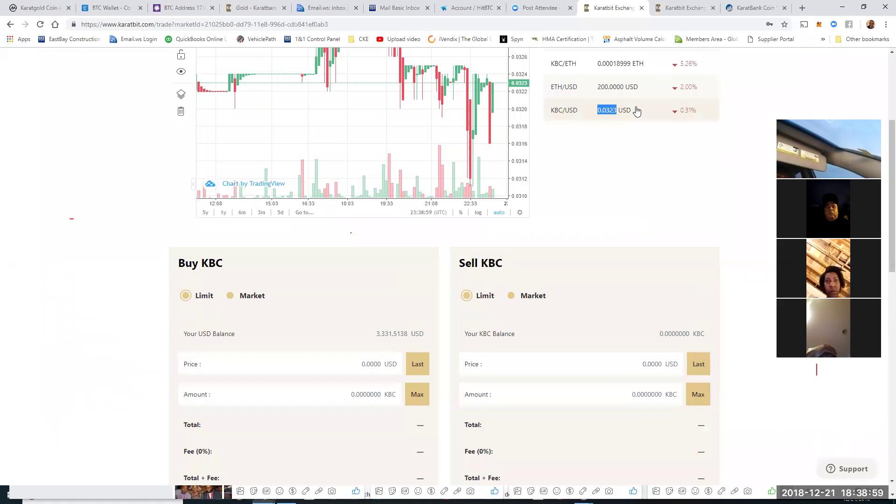
{"action": "scroll", "coordinate": [560, 377], "scroll_direction": "down", "scroll_amount": 5}
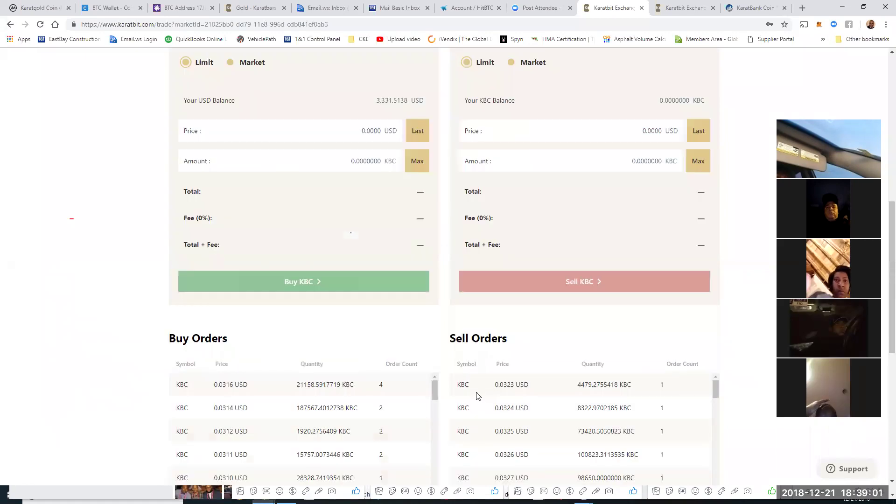
{"action": "mouse_move", "coordinate": [495, 386]}
{"action": "left_mouse_down"}
{"action": "mouse_move", "coordinate": [546, 392]}
{"action": "mouse_move", "coordinate": [625, 379]}
{"action": "mouse_move", "coordinate": [583, 393]}
{"action": "mouse_move", "coordinate": [495, 391]}
{"action": "left_mouse_up"}
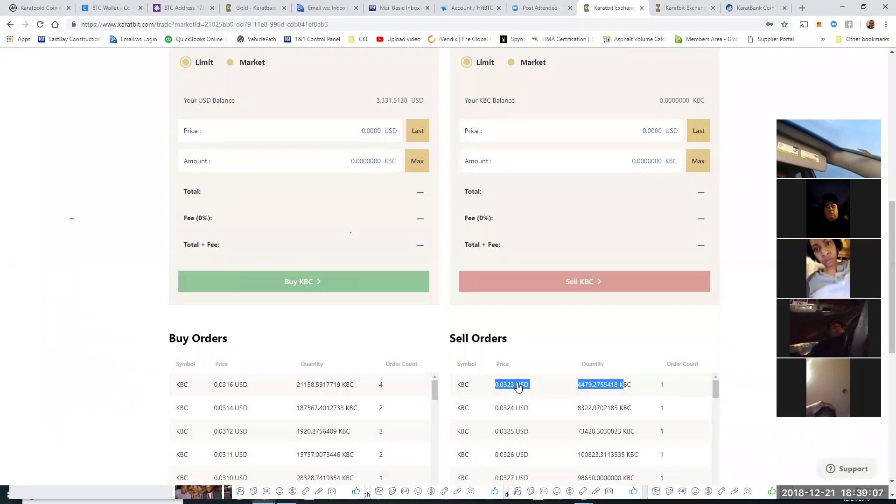
{"action": "left_click_drag", "start_coordinate": [213, 386], "coordinate": [256, 386]}
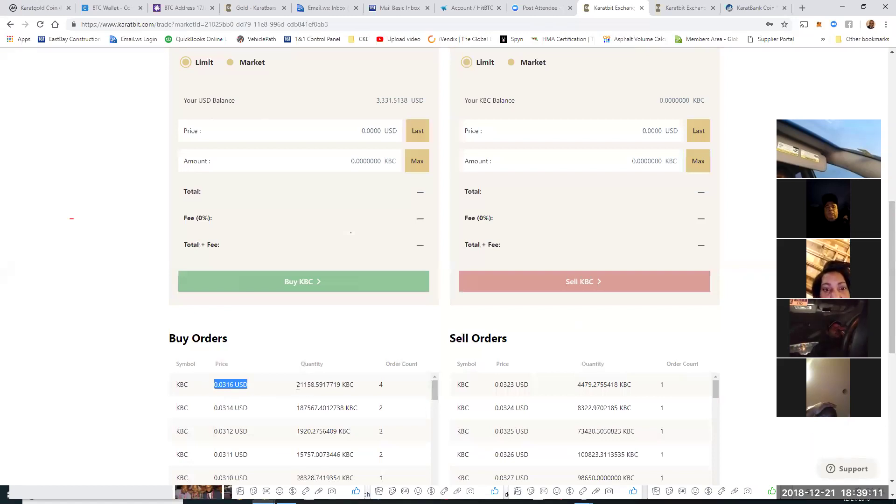
{"action": "scroll", "coordinate": [471, 97], "scroll_direction": "up", "scroll_amount": 2}
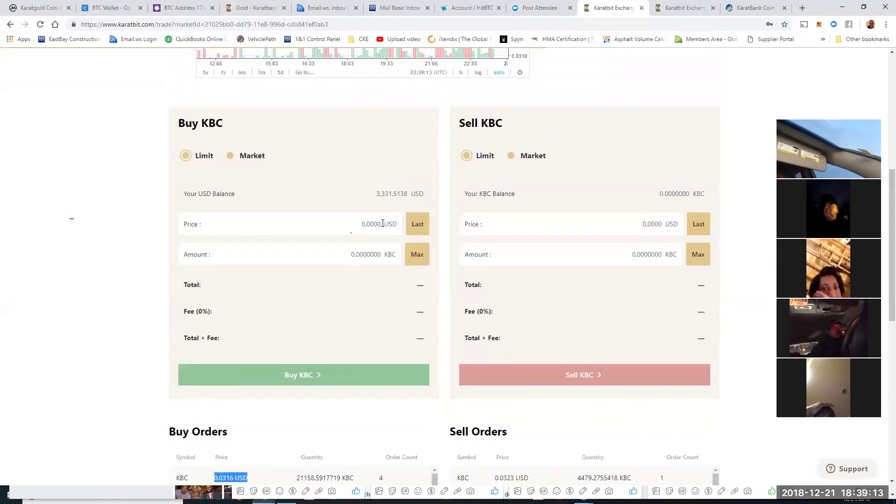
Step: Enter a limit buy at 0.0300 USD with an amount of 10000 KBC
{"action": "left_click", "coordinate": [379, 224]}
{"action": "key", "text": "Escape"}
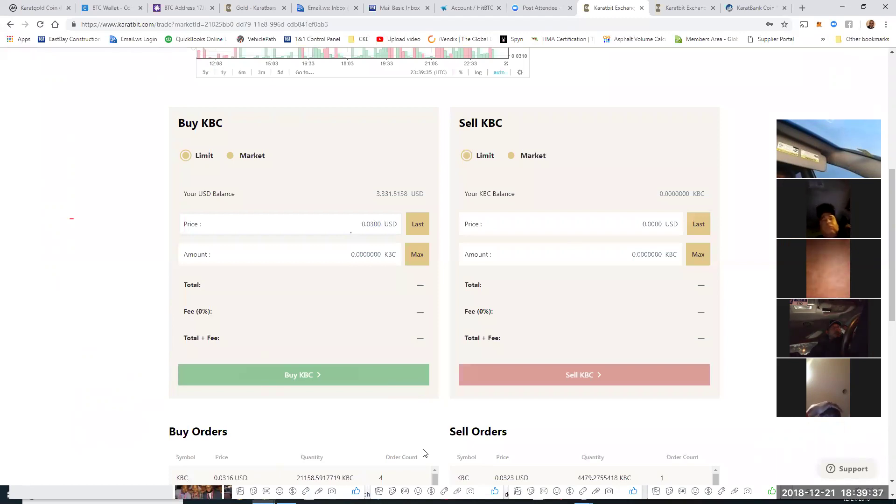
{"action": "left_click_drag", "start_coordinate": [381, 254], "coordinate": [377, 254]}
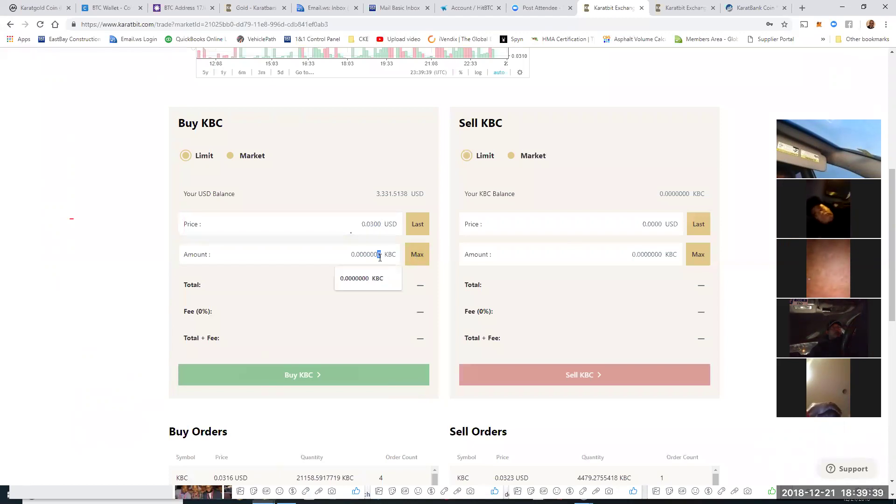
{"action": "type", "text": "1"}
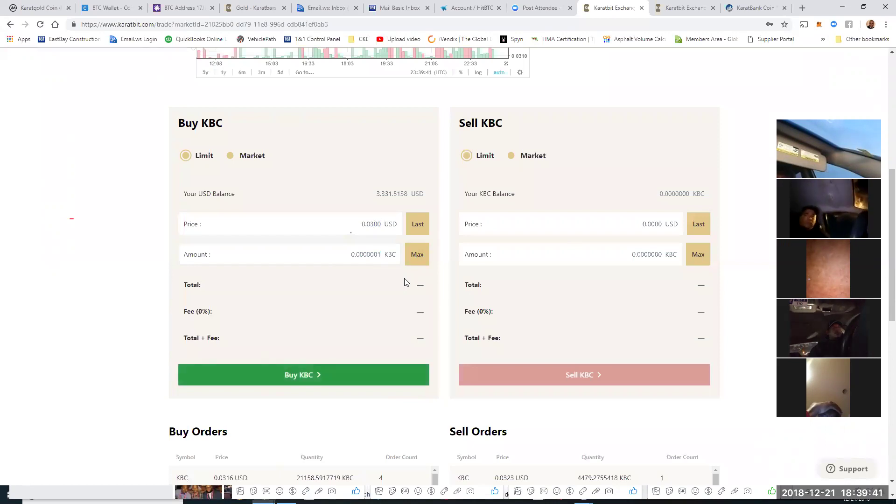
{"action": "key", "text": "ctrl+a"}
{"action": "type", "text": "10000"}
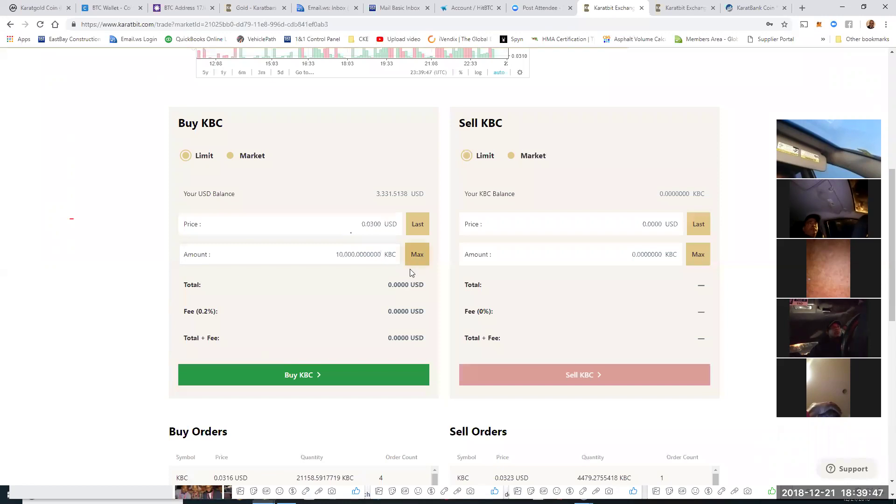
{"action": "left_click", "coordinate": [378, 284]}
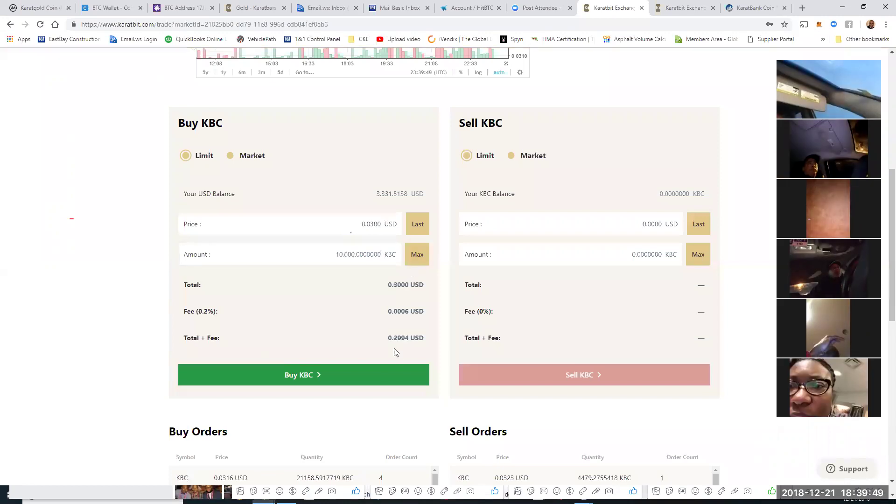
{"action": "left_click", "coordinate": [362, 258]}
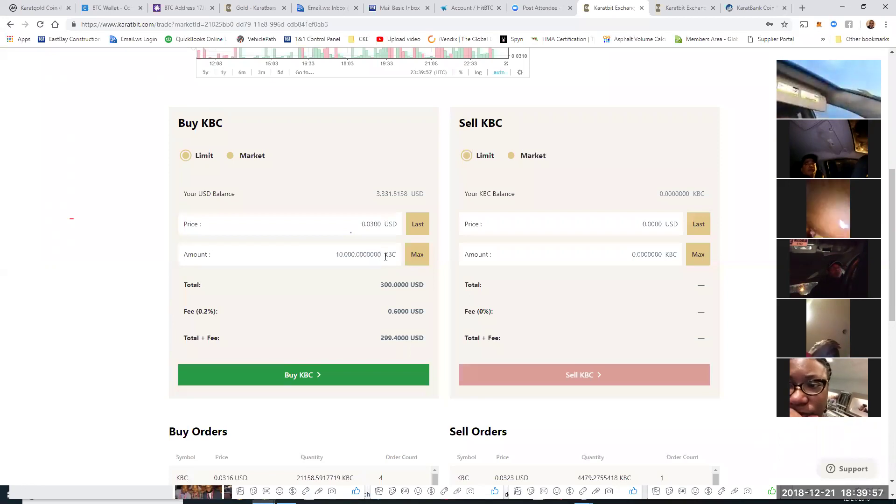
Step: Correct the buy amount to 10,000.000000 KBC
{"action": "left_click", "coordinate": [386, 254]}
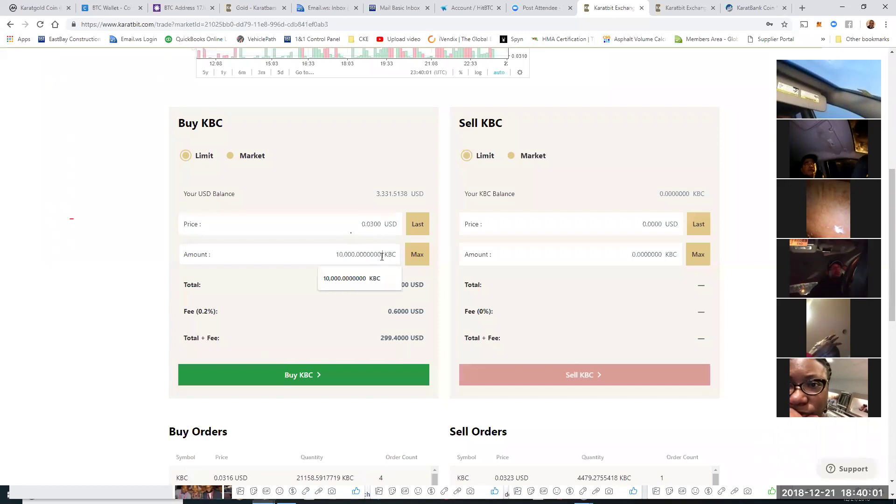
{"action": "type", "text": "0"}
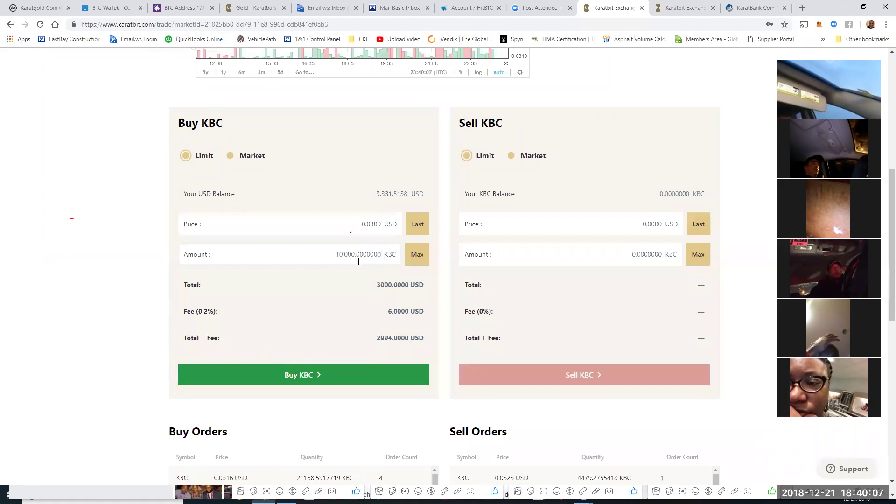
{"action": "left_click", "coordinate": [342, 254]}
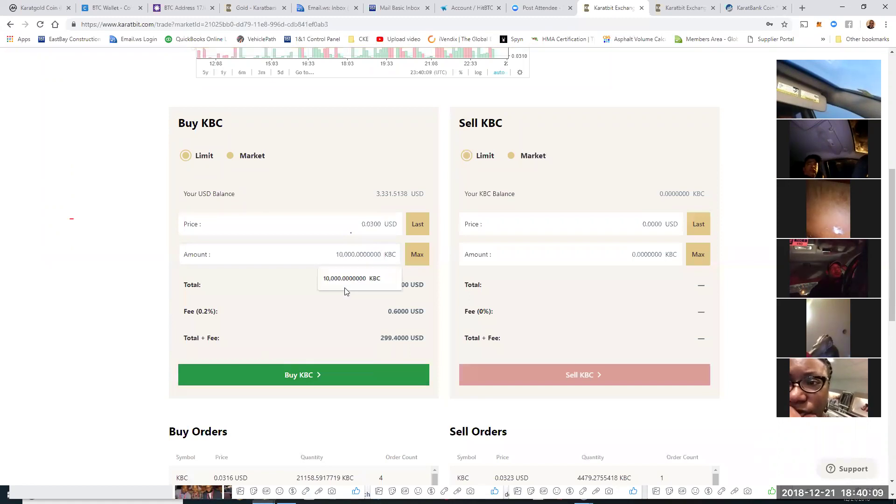
{"action": "left_click", "coordinate": [344, 287]}
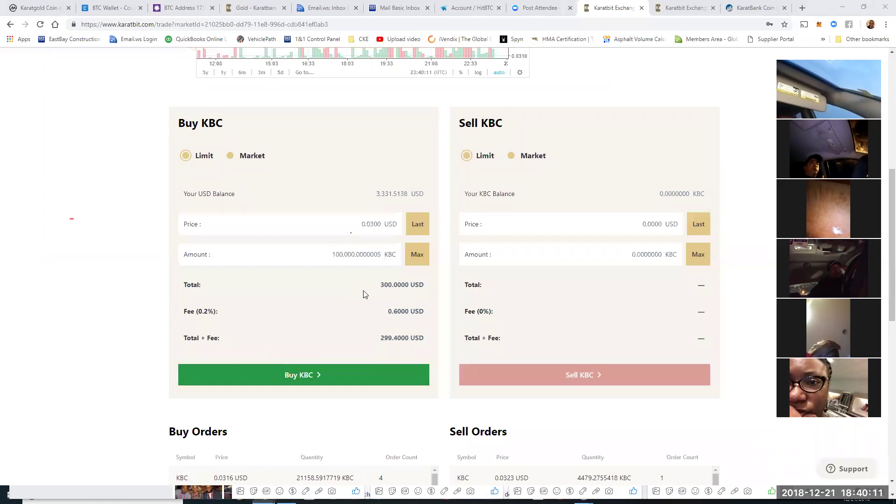
{"action": "key", "text": "super+e"}
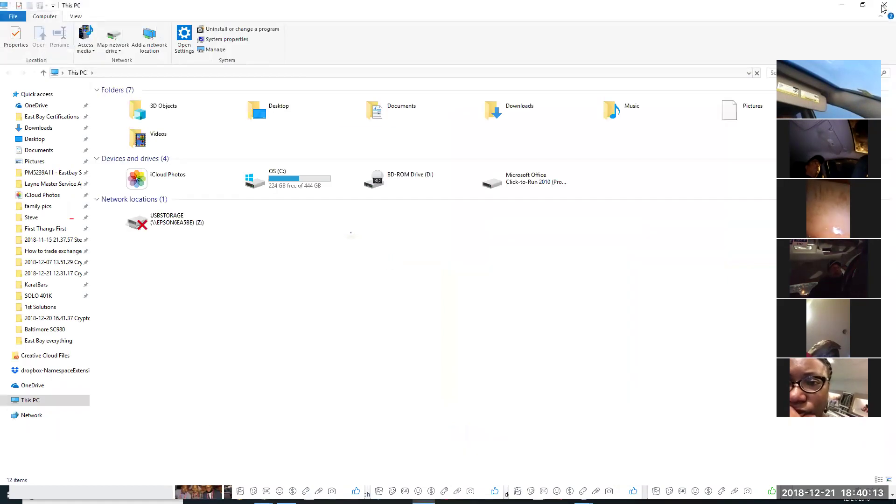
{"action": "key", "text": "alt+Tab"}
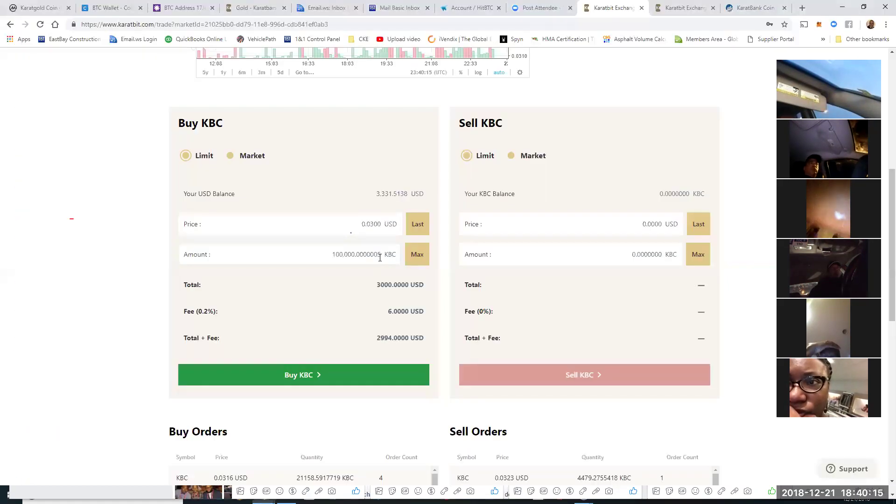
{"action": "key", "text": "ctrl+a"}
{"action": "key", "text": "BackSpace"}
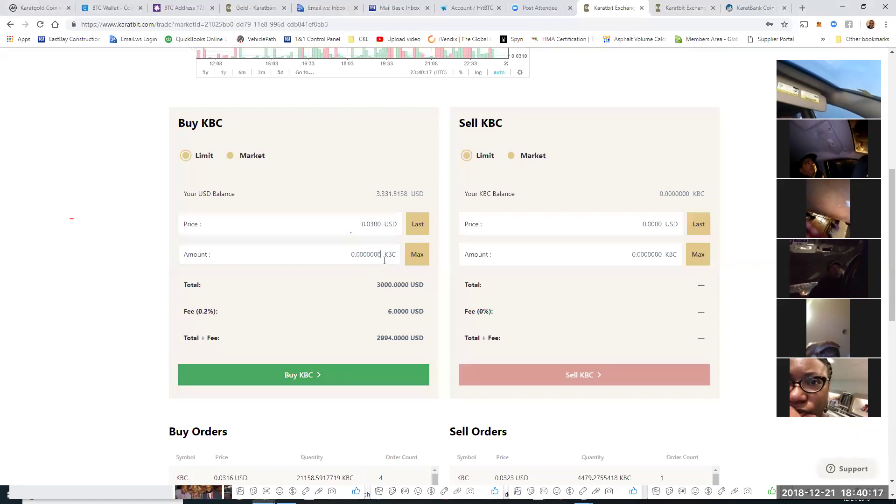
{"action": "type", "text": "5"}
{"action": "key", "text": "BackSpace"}
{"action": "type", "text": "10,000.0"}
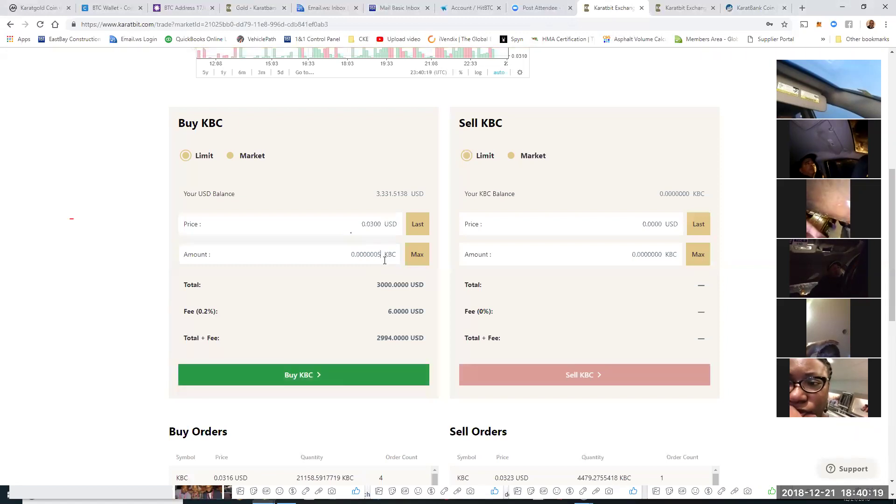
{"action": "type", "text": "000"}
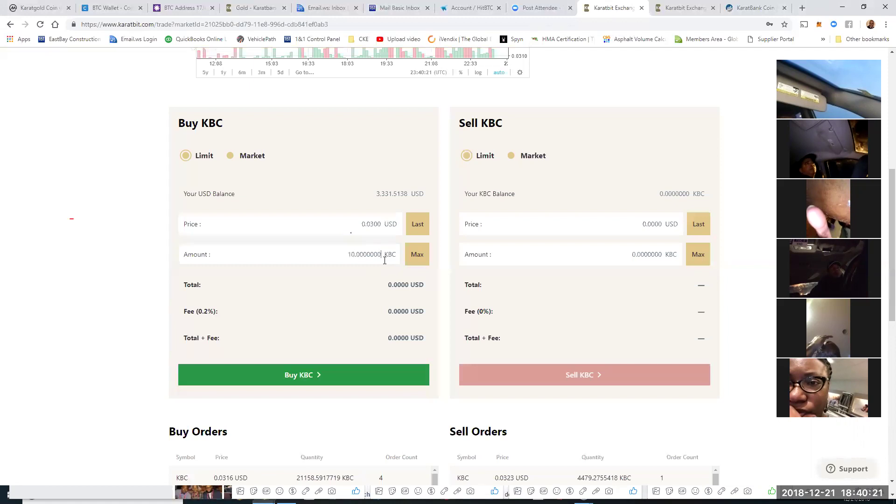
{"action": "type", "text": "00"}
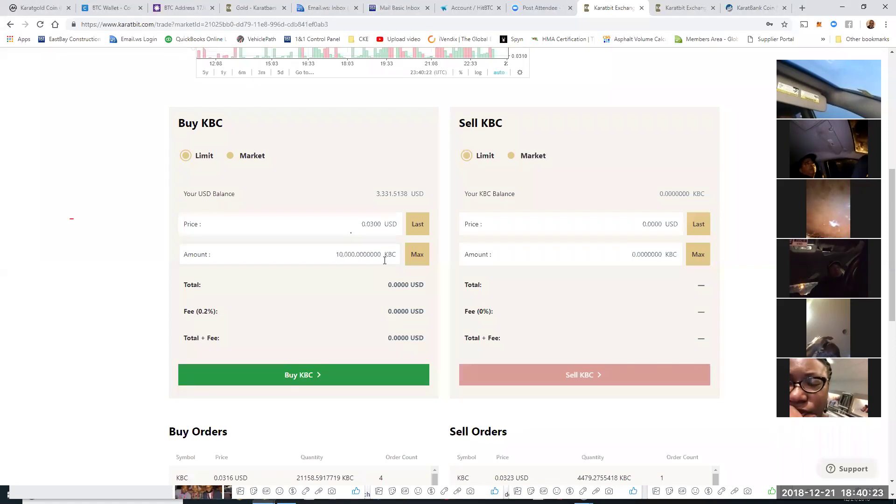
Step: Submit the 10,000 KBC buy order and acknowledge the Order Placed confirmation
{"action": "left_click", "coordinate": [289, 377]}
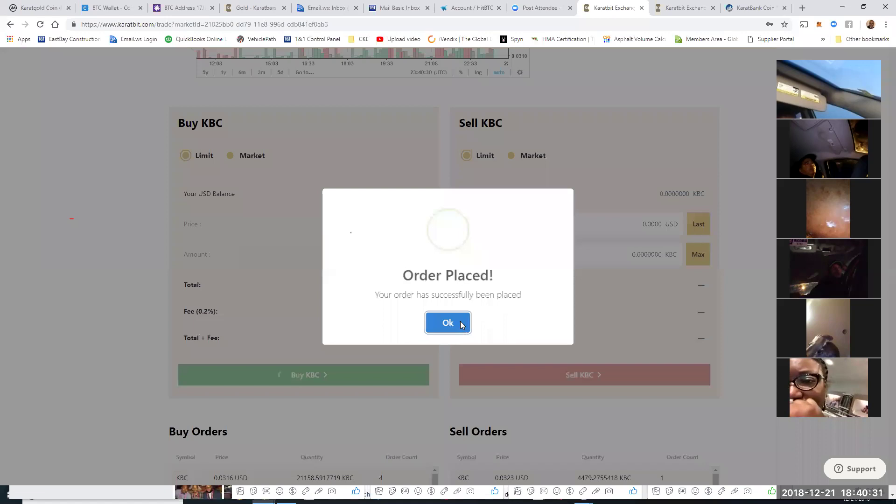
{"action": "left_click", "coordinate": [461, 325]}
{"action": "left_click", "coordinate": [381, 223]}
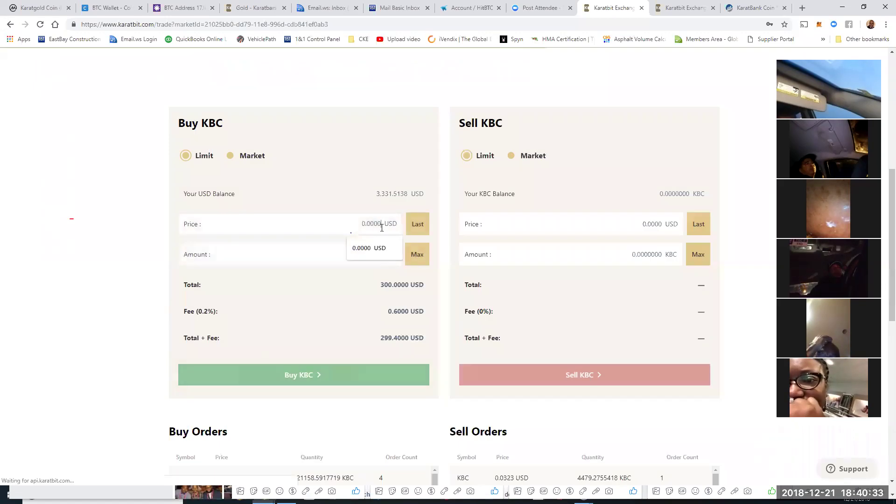
Step: Place a limit buy for 10,000 KBC at 0.0275 USD
{"action": "left_click", "coordinate": [385, 238]}
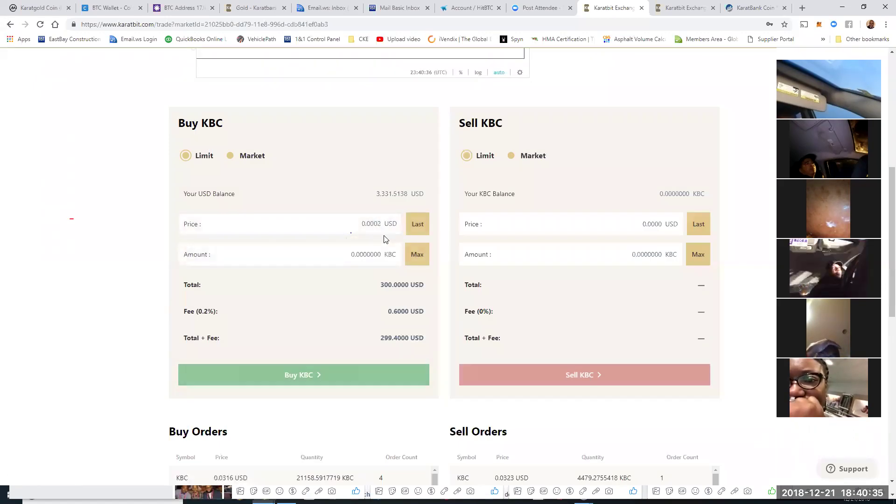
{"action": "type", "text": "75"}
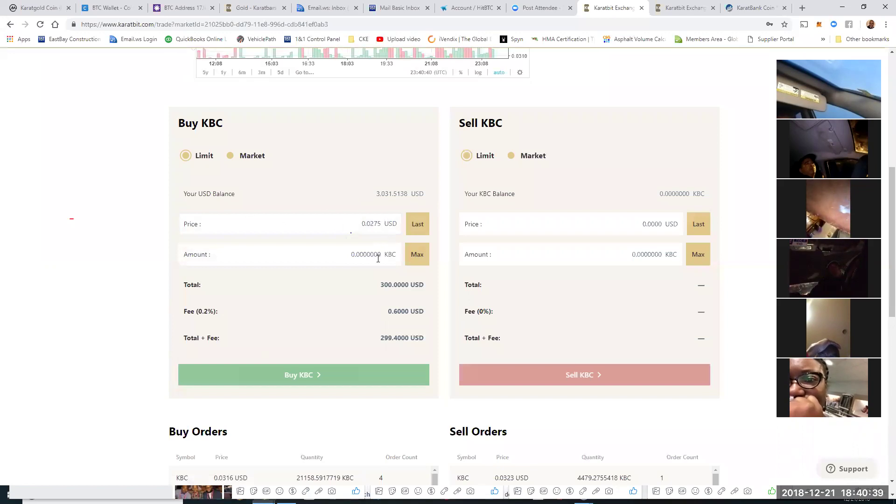
{"action": "left_click", "coordinate": [385, 255]}
{"action": "type", "text": "10,0"}
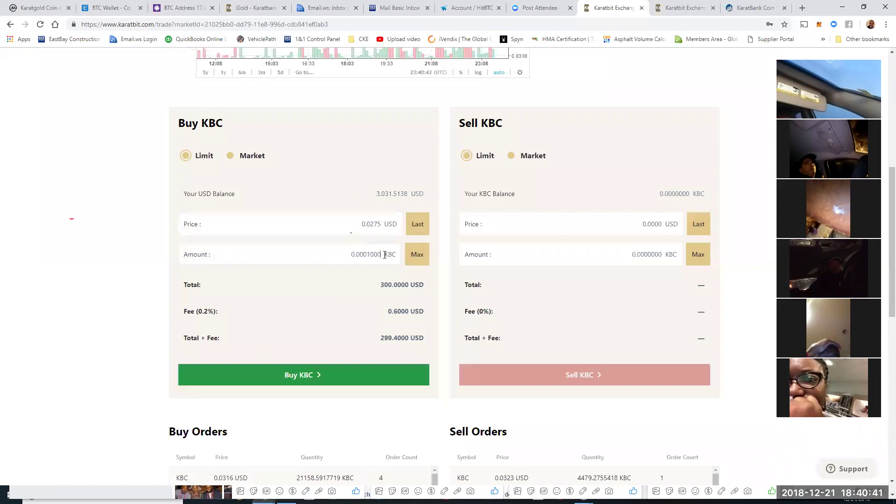
{"action": "type", "text": "00"}
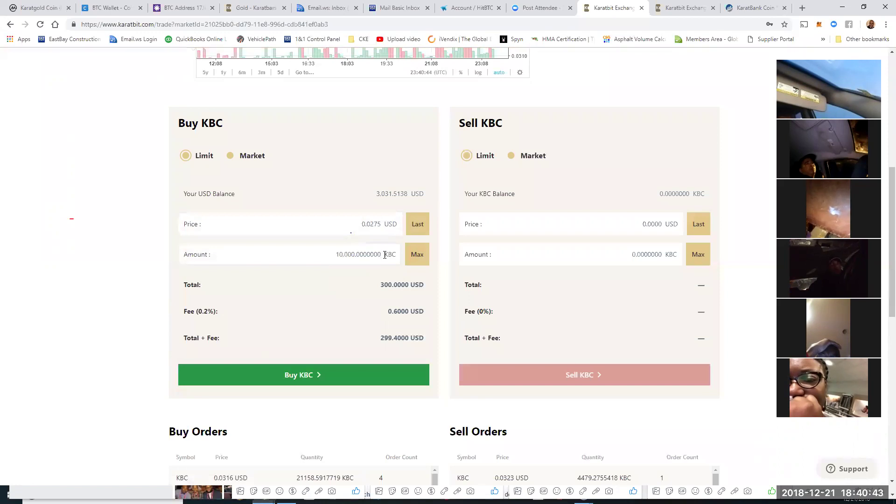
{"action": "left_click", "coordinate": [309, 373]}
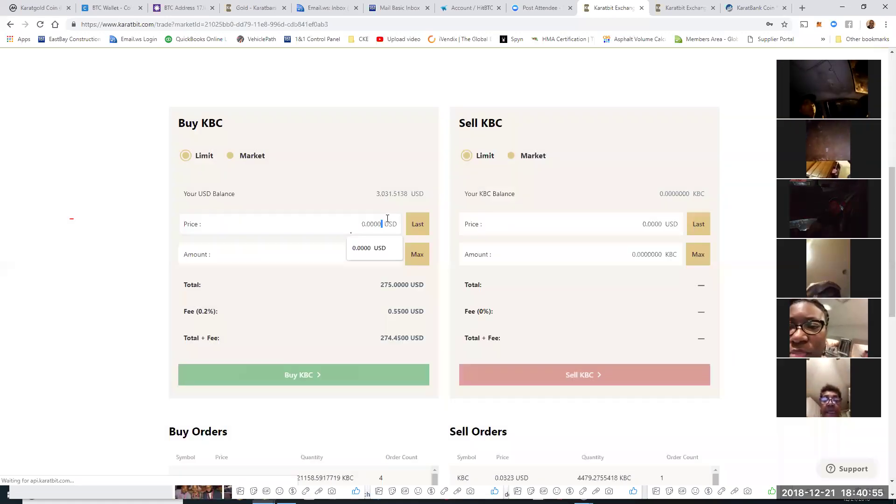
Step: Buy 20,000 KBC at 0.0250 USD and dismiss the confirmation
{"action": "triple_click", "coordinate": [387, 218]}
{"action": "type", "text": "0.0250"}
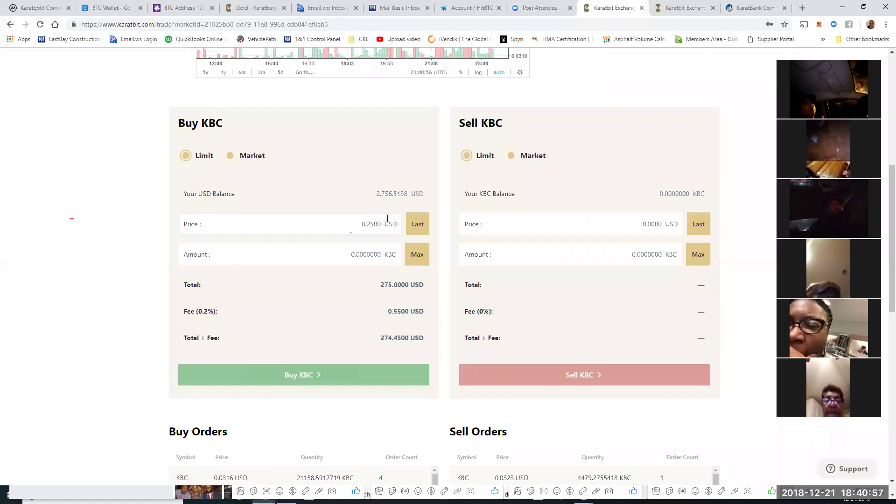
{"action": "left_click", "coordinate": [381, 256]}
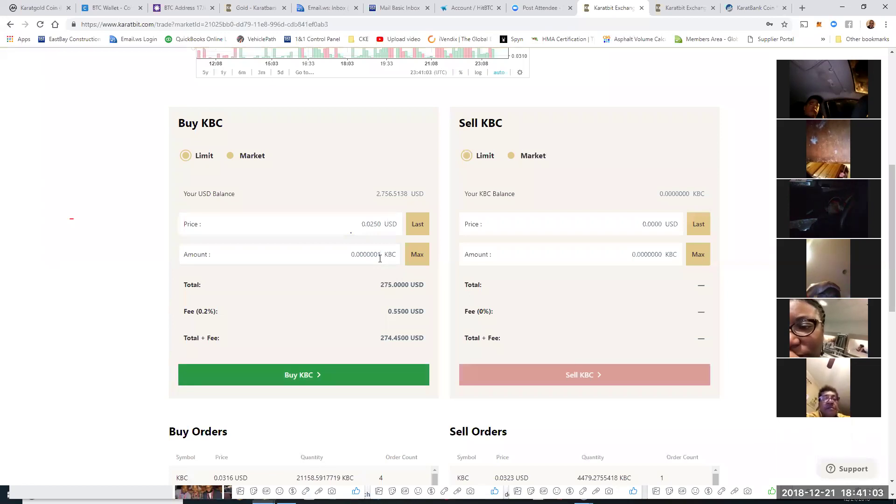
{"action": "type", "text": "2"}
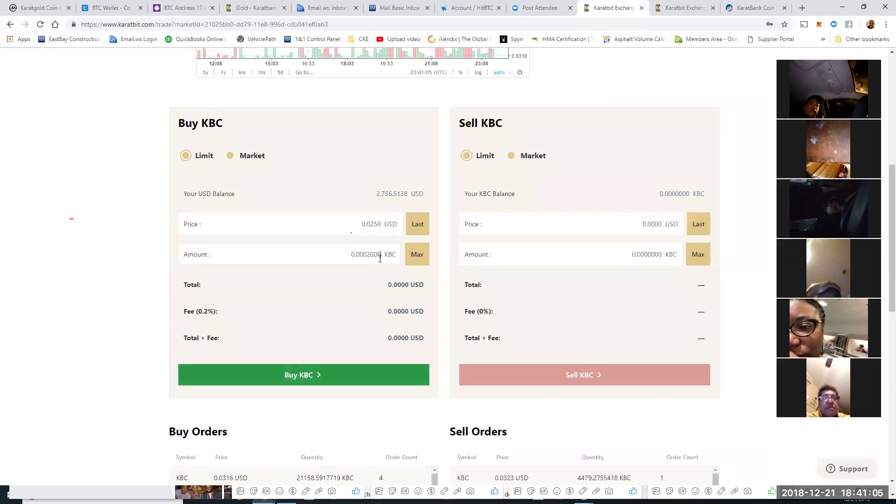
{"action": "type", "text": "0,000"}
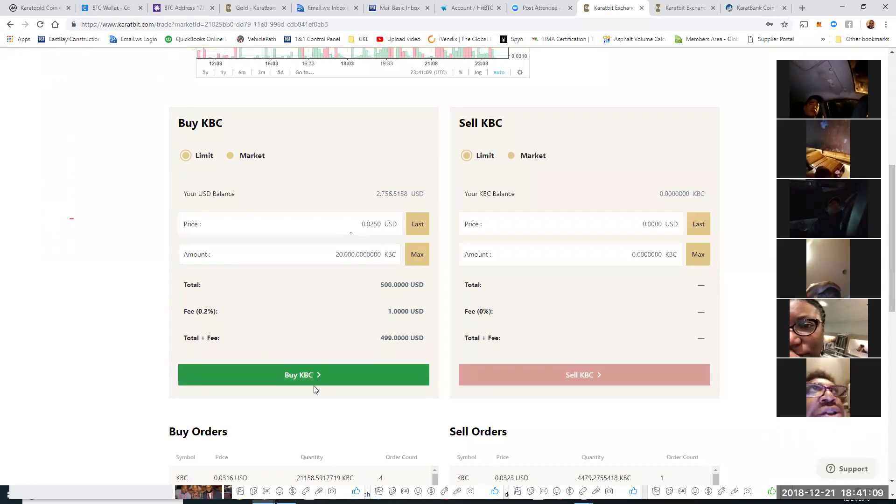
{"action": "left_click", "coordinate": [301, 377]}
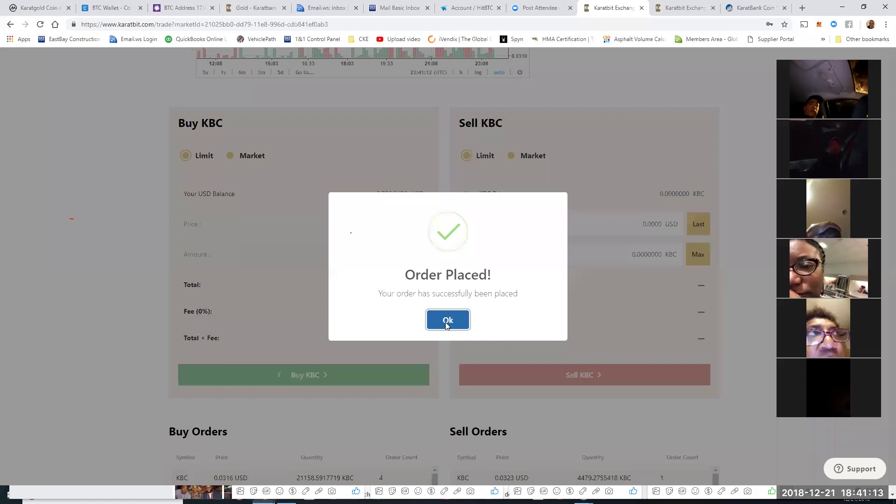
{"action": "left_click", "coordinate": [447, 321]}
{"action": "scroll", "coordinate": [653, 316], "scroll_direction": "down", "scroll_amount": 4}
Step: Scroll to My Orders to review open bids at 0.0250, 0.0275 and 0.0300 USD
{"action": "scroll", "coordinate": [655, 319], "scroll_direction": "down", "scroll_amount": 5}
{"action": "scroll", "coordinate": [758, 337], "scroll_direction": "down", "scroll_amount": 2}
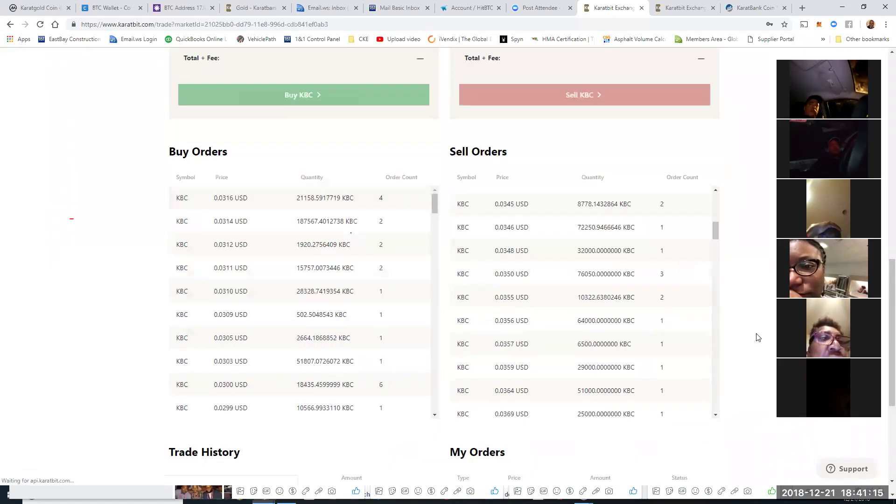
{"action": "scroll", "coordinate": [673, 325], "scroll_direction": "down", "scroll_amount": 5}
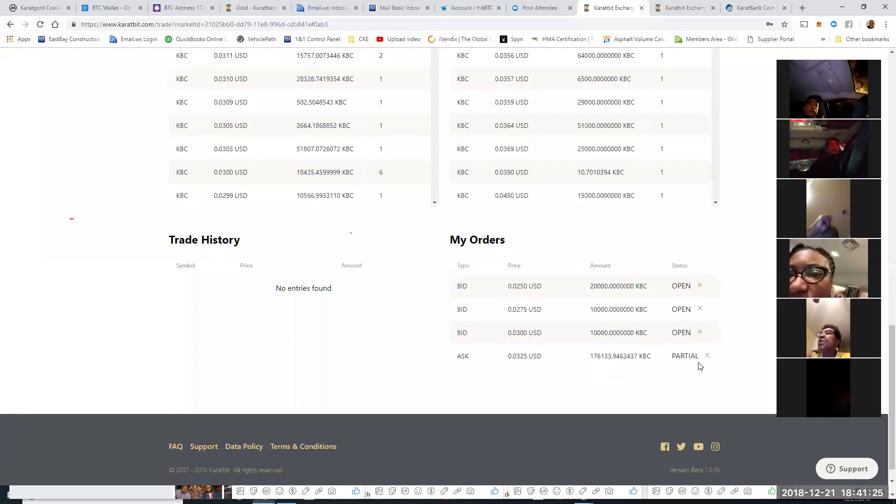
{"action": "scroll", "coordinate": [712, 314], "scroll_direction": "up", "scroll_amount": 9}
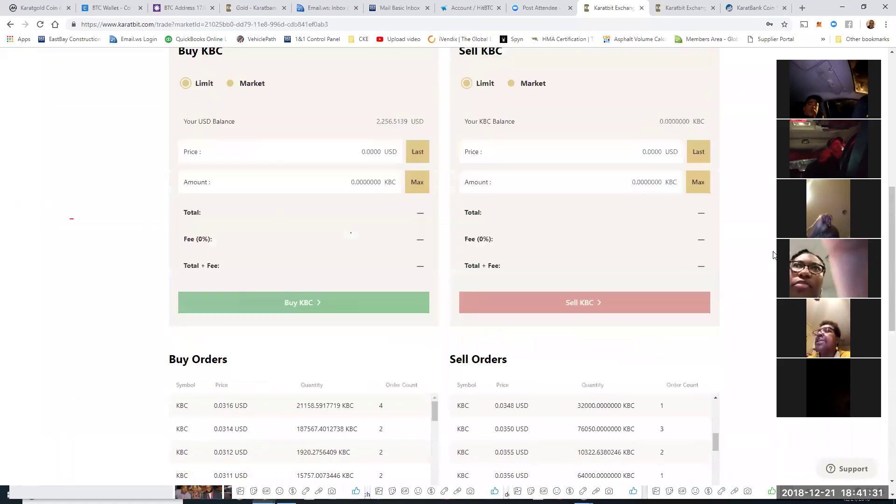
{"action": "scroll", "coordinate": [772, 286], "scroll_direction": "down", "scroll_amount": 7}
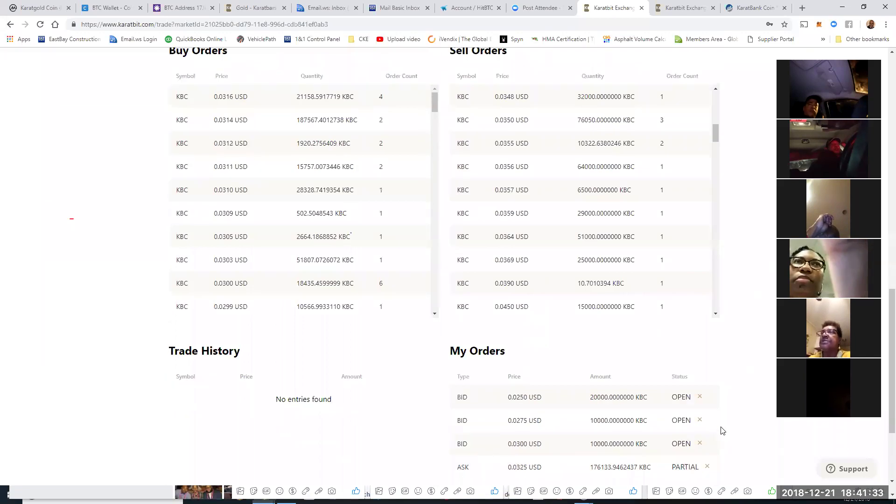
{"action": "scroll", "coordinate": [722, 430], "scroll_direction": "down", "scroll_amount": 3}
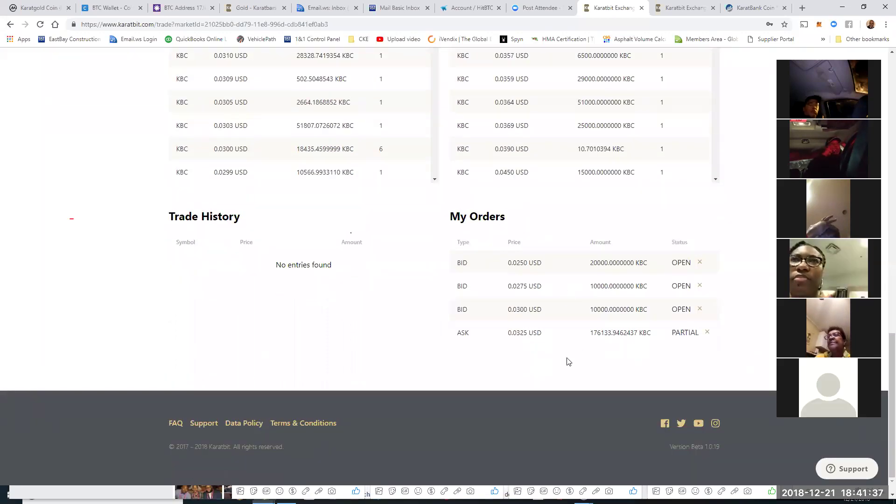
{"action": "scroll", "coordinate": [570, 360], "scroll_direction": "up", "scroll_amount": 2}
{"action": "scroll", "coordinate": [437, 112], "scroll_direction": "up", "scroll_amount": 7}
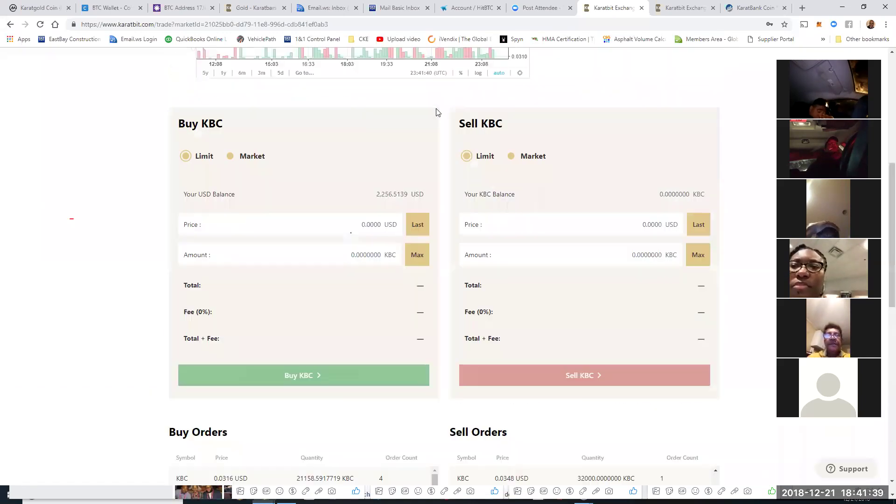
{"action": "scroll", "coordinate": [499, 279], "scroll_direction": "up", "scroll_amount": 6}
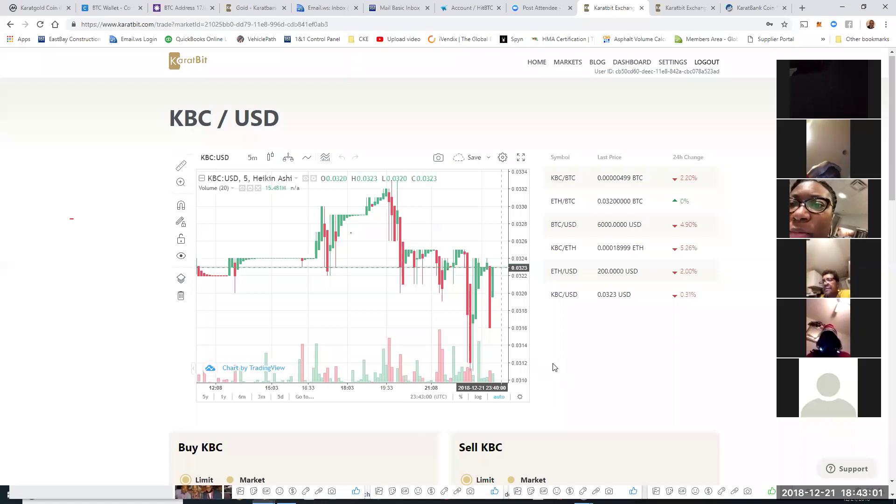
{"action": "scroll", "coordinate": [673, 186], "scroll_direction": "down", "scroll_amount": 10}
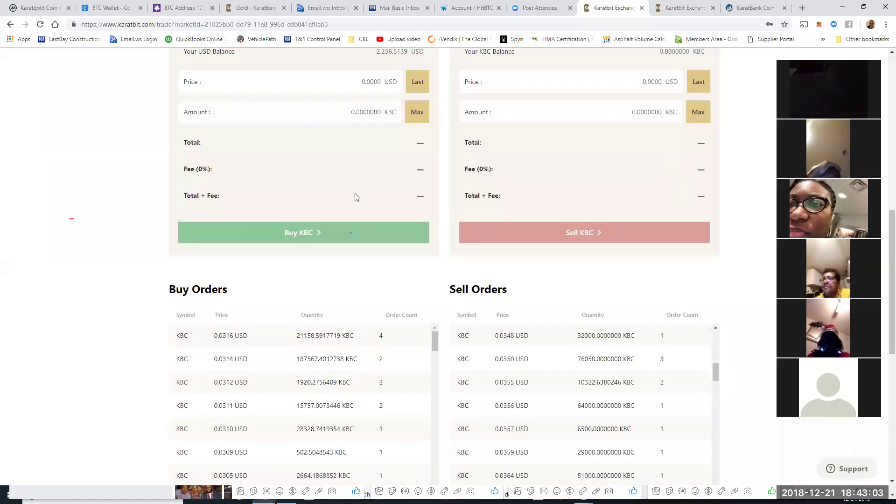
{"action": "scroll", "coordinate": [224, 157], "scroll_direction": "up", "scroll_amount": 3}
Step: Market-buy 1,000 KBC for 32.30 USD and dismiss the confirmation
{"action": "left_click", "coordinate": [231, 154]}
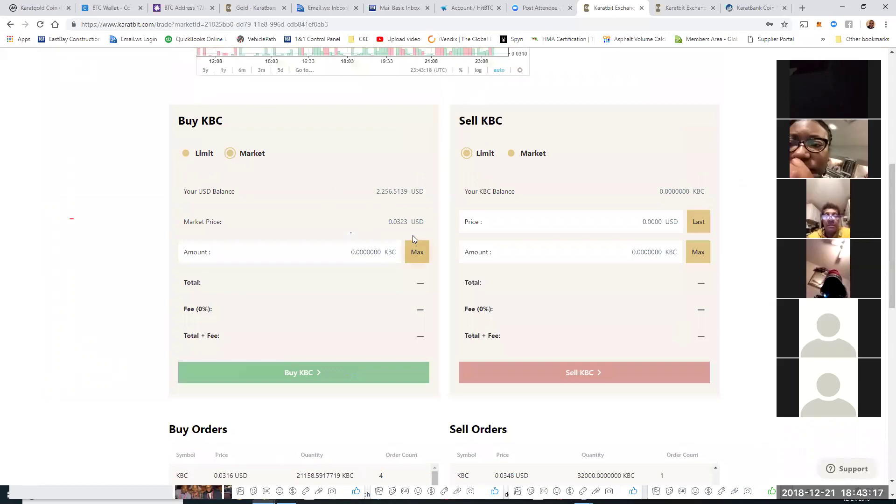
{"action": "left_click", "coordinate": [388, 256]}
{"action": "type", "text": "1,"}
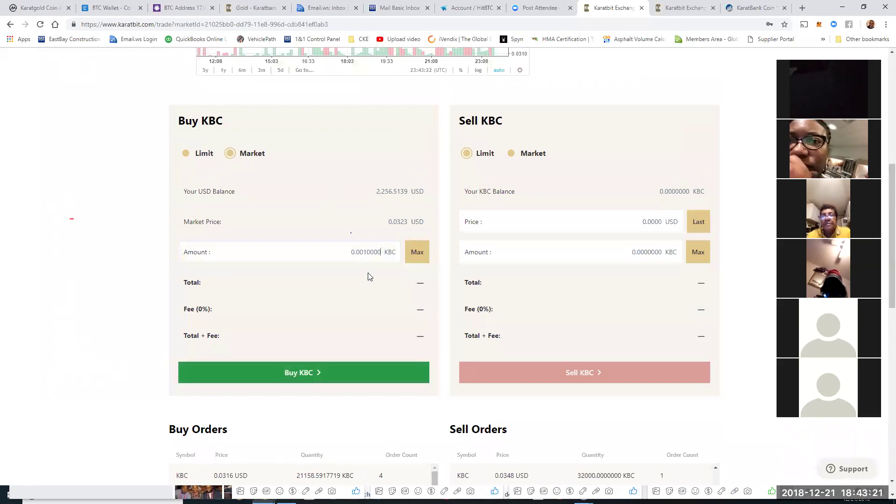
{"action": "type", "text": "00"}
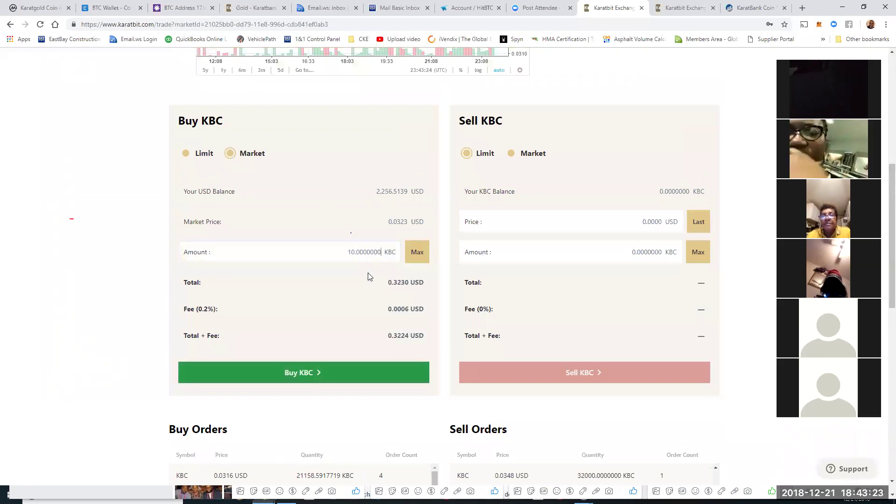
{"action": "type", "text": "0"}
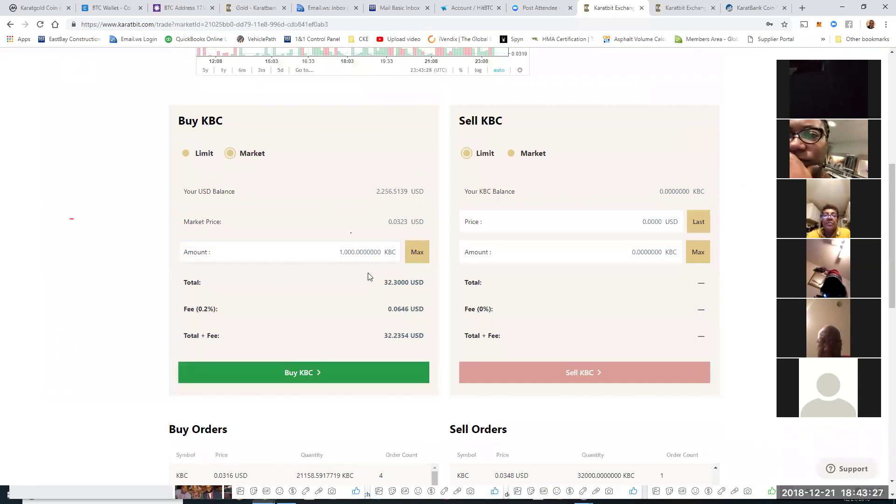
{"action": "left_click", "coordinate": [299, 380]}
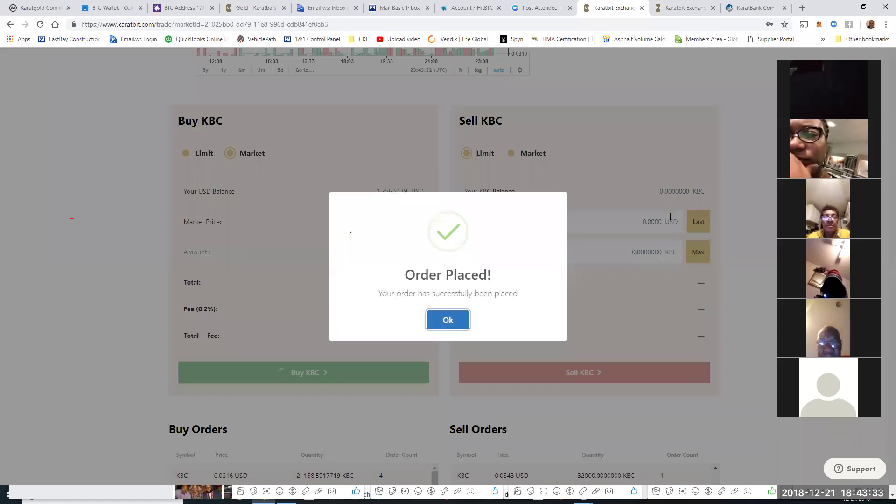
{"action": "left_click", "coordinate": [658, 203]}
Step: Scroll through the KBC/USD order books and back up to check the 998 KBC balance
{"action": "scroll", "coordinate": [648, 345], "scroll_direction": "down", "scroll_amount": 6}
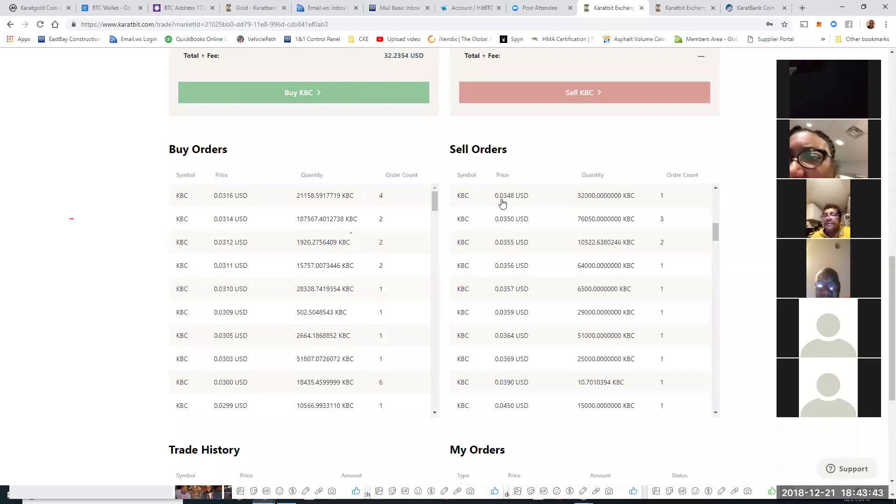
{"action": "scroll", "coordinate": [678, 404], "scroll_direction": "down", "scroll_amount": 5}
{"action": "scroll", "coordinate": [662, 426], "scroll_direction": "down", "scroll_amount": 1}
{"action": "scroll", "coordinate": [628, 141], "scroll_direction": "up", "scroll_amount": 9}
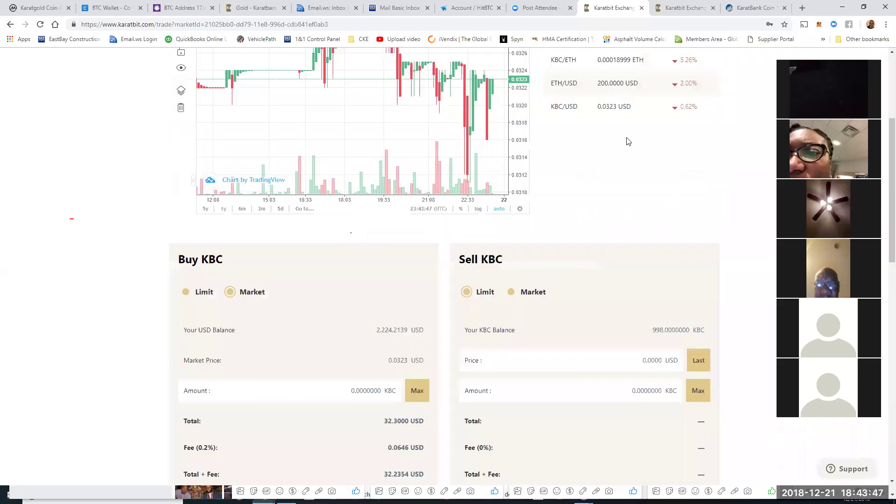
{"action": "scroll", "coordinate": [663, 149], "scroll_direction": "up", "scroll_amount": 4}
{"action": "scroll", "coordinate": [452, 265], "scroll_direction": "down", "scroll_amount": 6}
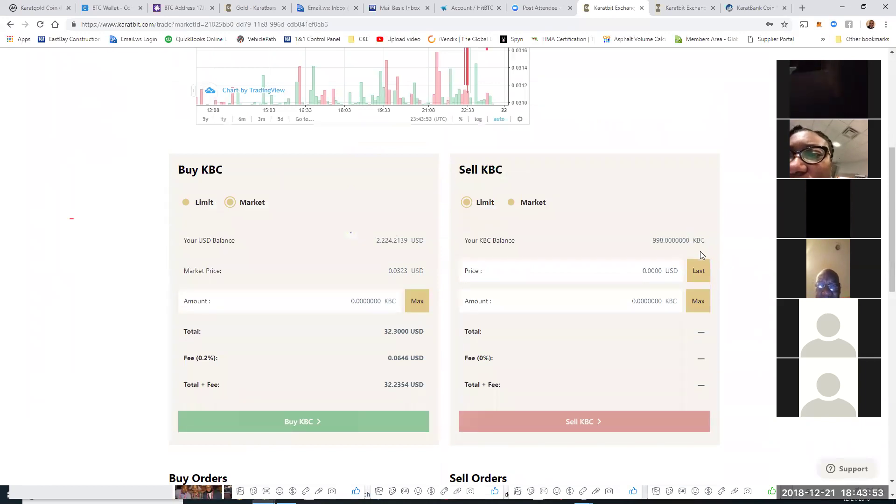
Step: Sell all 998 KBC at a 0.0346 USD limit price, totalling 34.5308 USD
{"action": "left_click", "coordinate": [664, 270]}
{"action": "type", "text": "0.0003"}
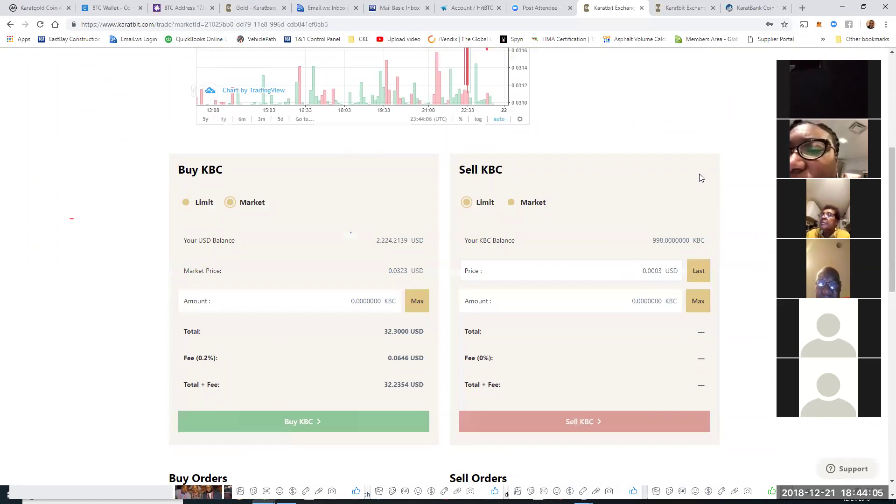
{"action": "type", "text": "6"}
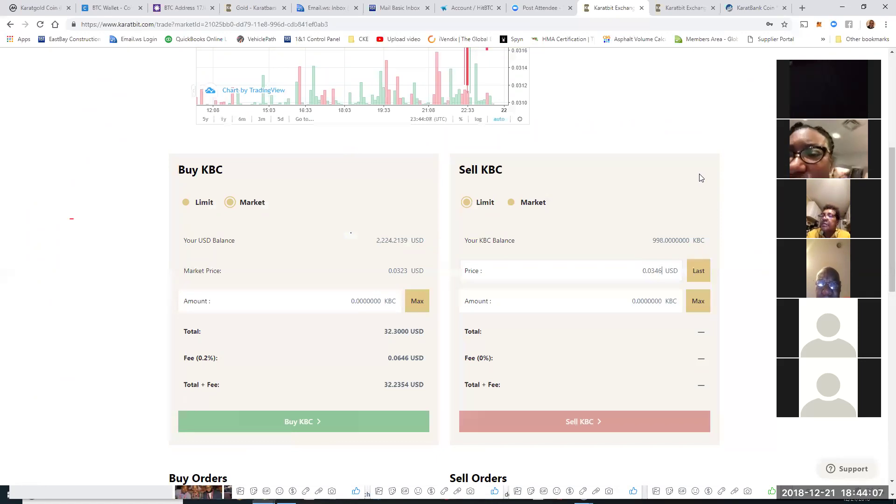
{"action": "left_click", "coordinate": [699, 309]}
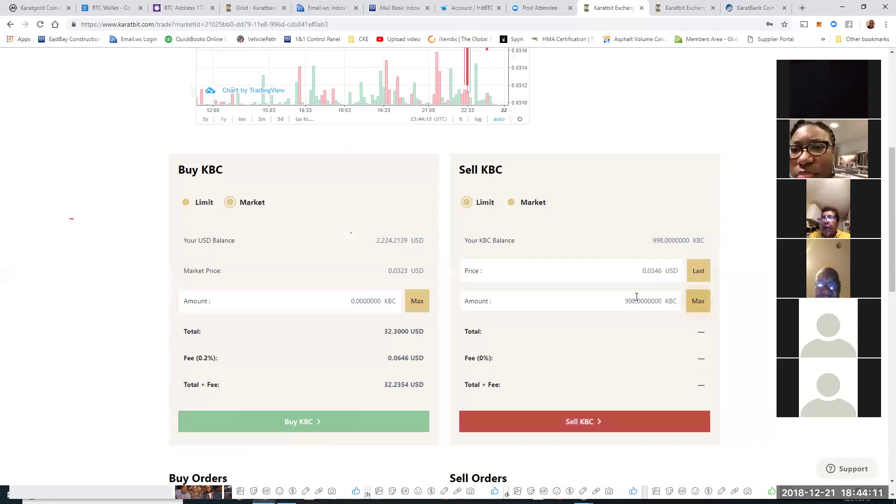
{"action": "left_click", "coordinate": [581, 425]}
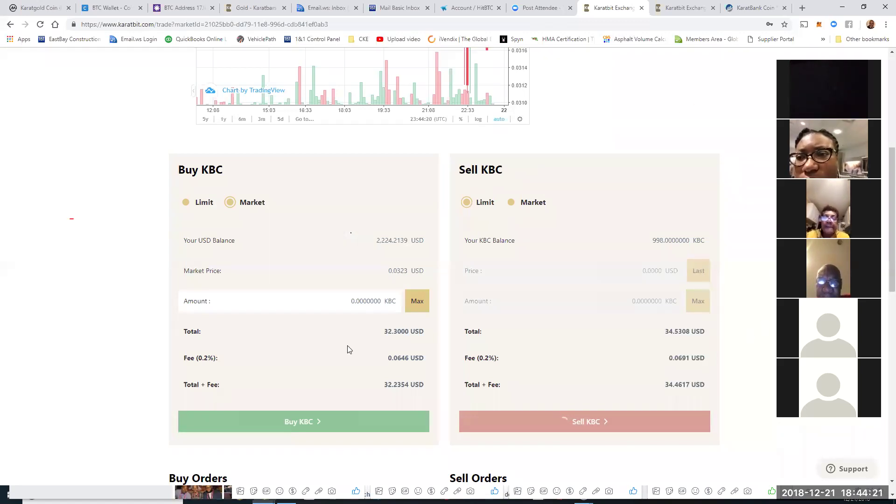
Step: Dismiss the Order Placed confirmation, leaving 0 KBC and 2,224.2139 USD
{"action": "scroll", "coordinate": [373, 341], "scroll_direction": "down", "scroll_amount": 2}
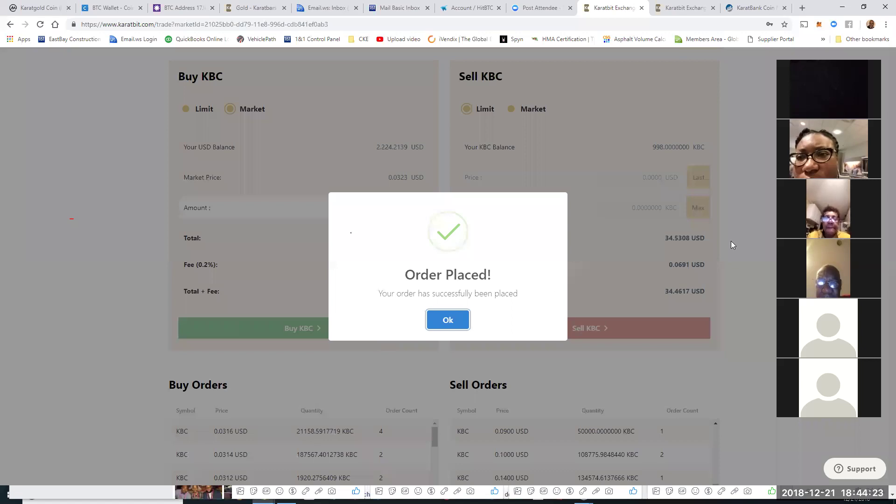
{"action": "key", "text": "Return"}
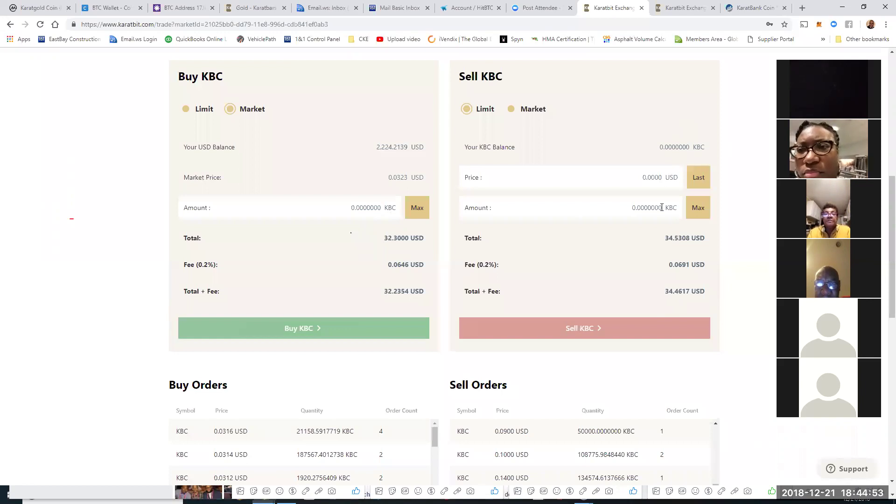
{"action": "scroll", "coordinate": [716, 307], "scroll_direction": "down", "scroll_amount": 4}
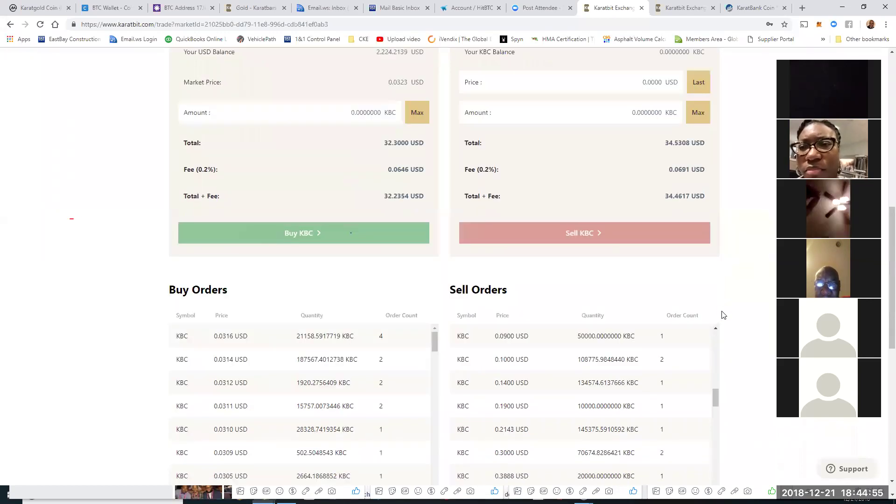
{"action": "scroll", "coordinate": [607, 280], "scroll_direction": "up", "scroll_amount": 1}
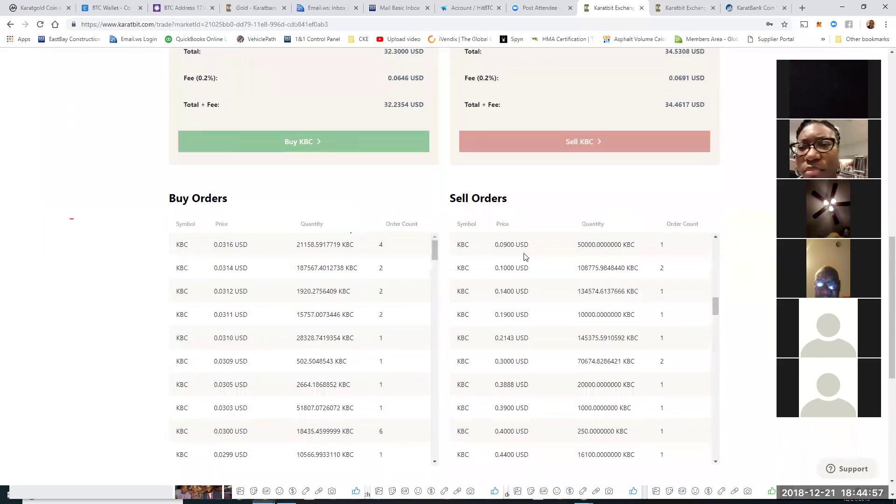
{"action": "scroll", "coordinate": [712, 304], "scroll_direction": "down", "scroll_amount": 1}
{"action": "scroll", "coordinate": [724, 300], "scroll_direction": "up", "scroll_amount": 1}
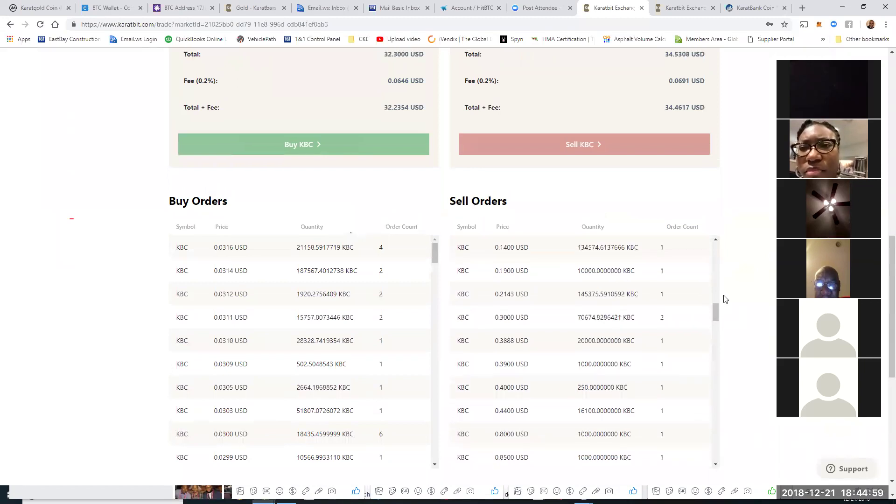
{"action": "scroll", "coordinate": [650, 401], "scroll_direction": "up", "scroll_amount": 4}
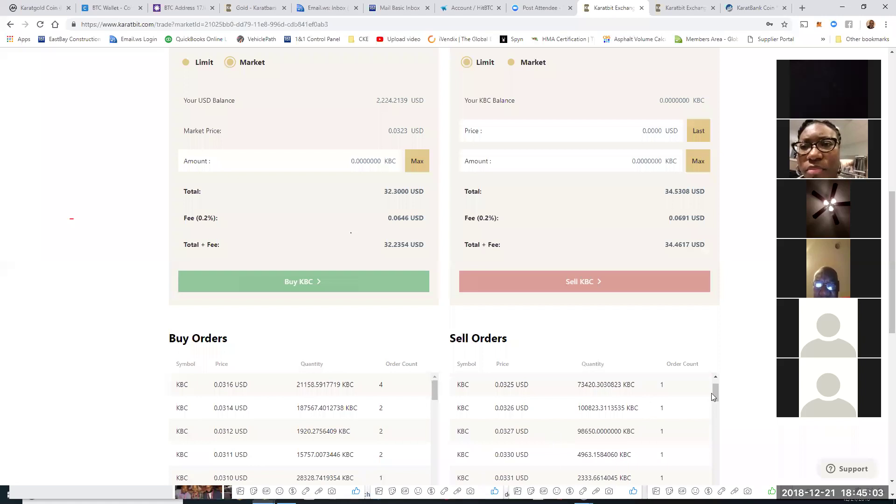
{"action": "scroll", "coordinate": [753, 387], "scroll_direction": "down", "scroll_amount": 2}
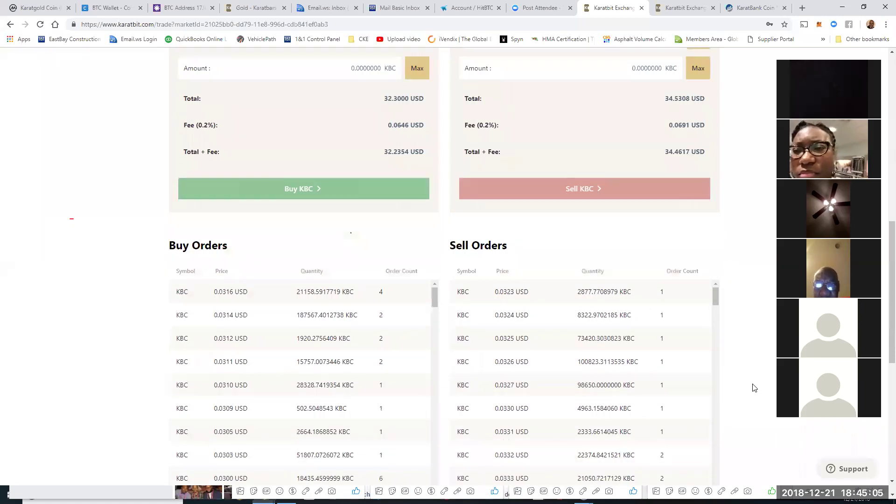
{"action": "scroll", "coordinate": [754, 387], "scroll_direction": "down", "scroll_amount": 1}
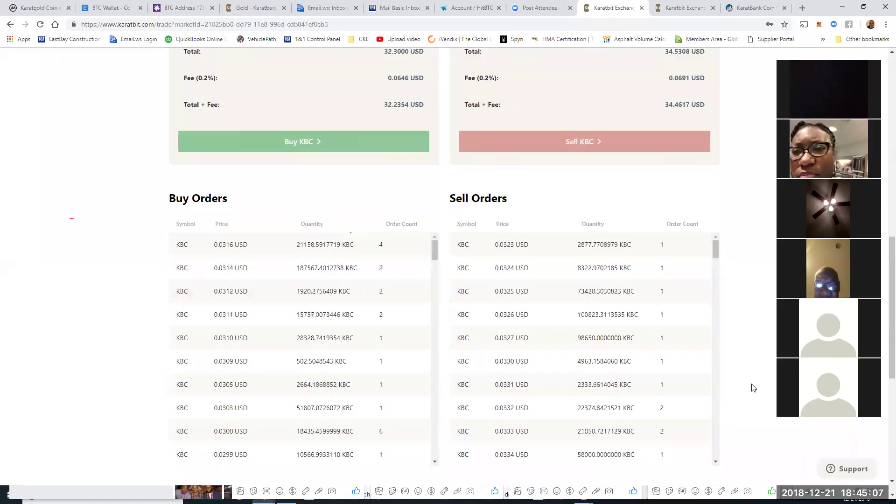
{"action": "scroll", "coordinate": [607, 281], "scroll_direction": "down", "scroll_amount": 3}
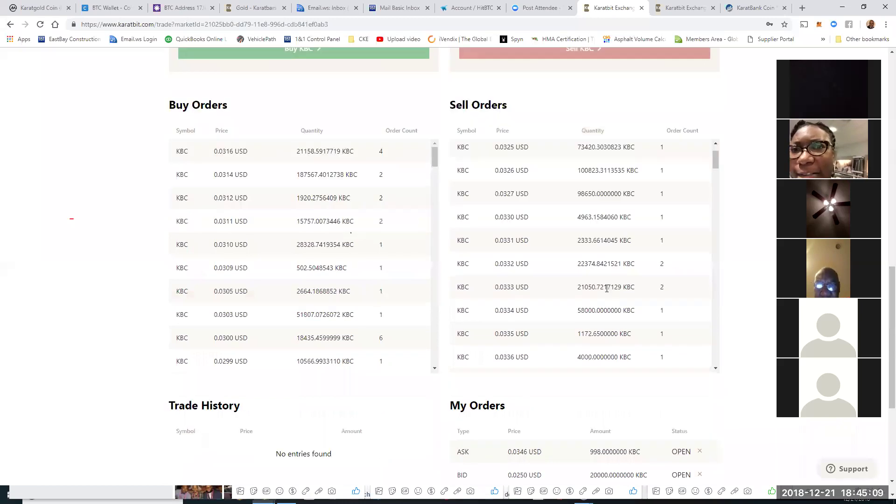
{"action": "scroll", "coordinate": [583, 322], "scroll_direction": "down", "scroll_amount": 4}
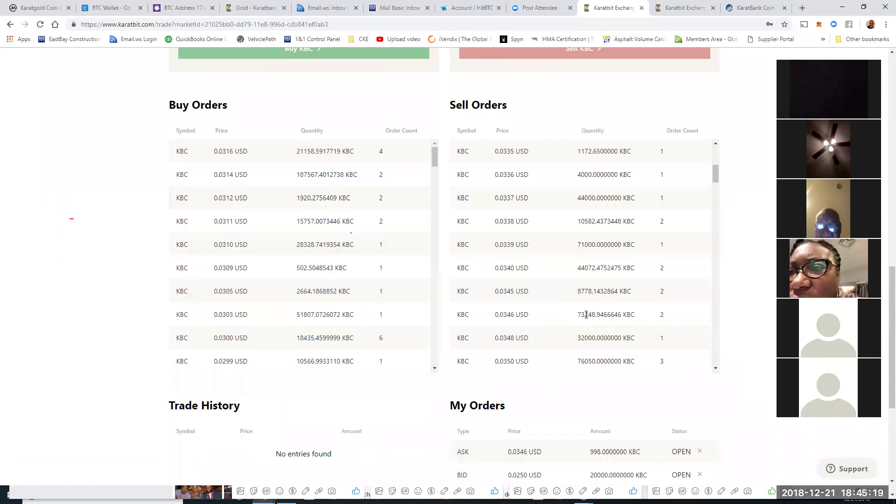
{"action": "scroll", "coordinate": [719, 336], "scroll_direction": "down", "scroll_amount": 5}
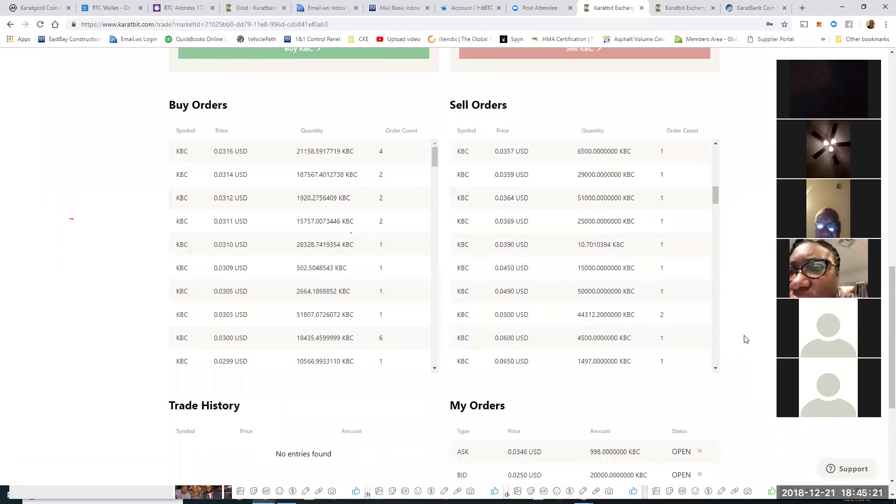
{"action": "scroll", "coordinate": [742, 343], "scroll_direction": "down", "scroll_amount": 3}
{"action": "scroll", "coordinate": [588, 360], "scroll_direction": "down", "scroll_amount": 2}
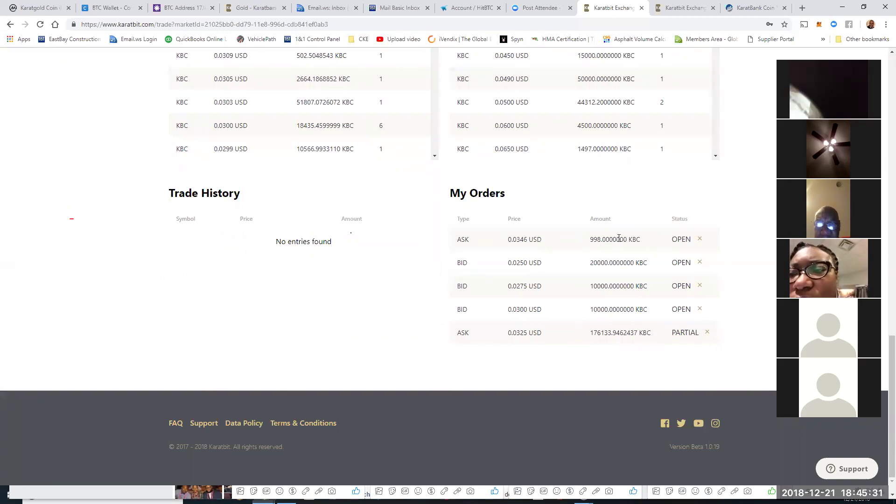
{"action": "scroll", "coordinate": [719, 198], "scroll_direction": "up", "scroll_amount": 10}
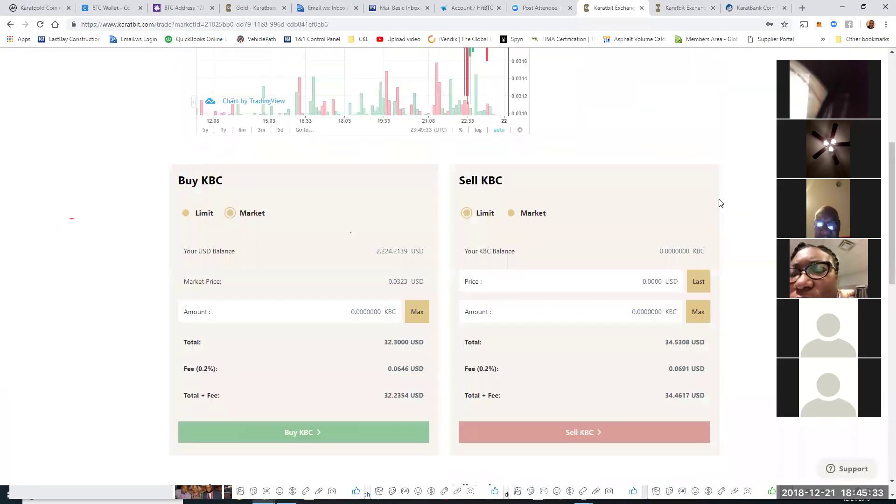
{"action": "scroll", "coordinate": [721, 193], "scroll_direction": "up", "scroll_amount": 5}
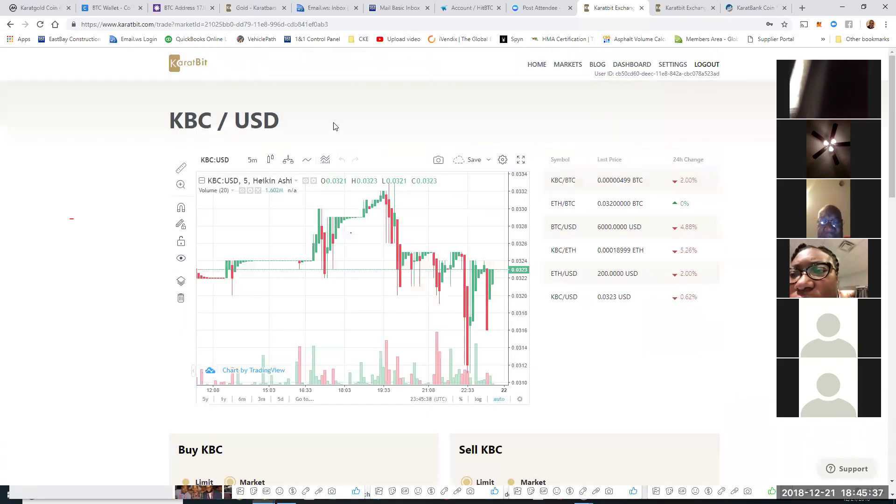
Step: Review the dashboard wallet balances, then return to the Claim Bonus page's ETH Address form
{"action": "left_click", "coordinate": [628, 66]}
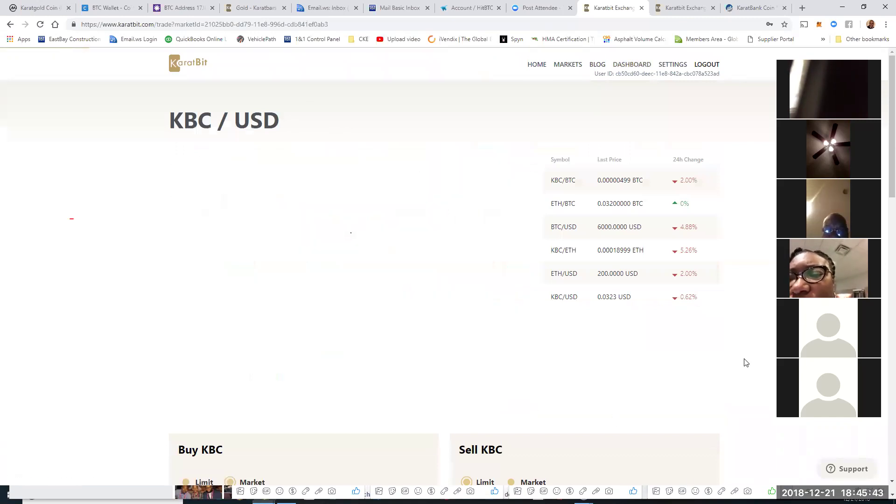
{"action": "scroll", "coordinate": [758, 369], "scroll_direction": "down", "scroll_amount": 5}
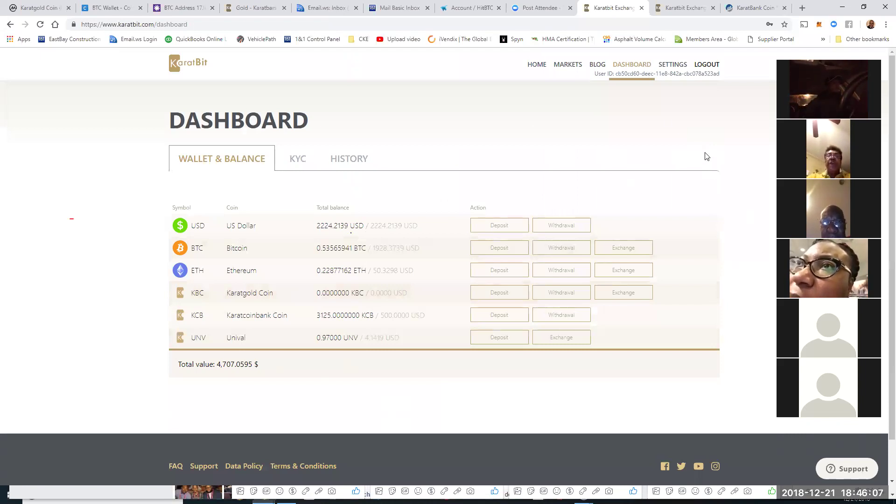
{"action": "left_click", "coordinate": [695, 9]}
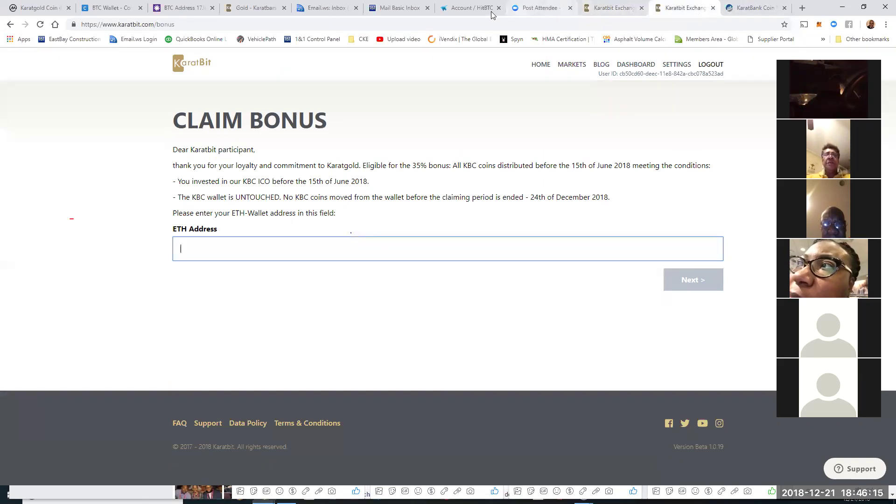
Step: Switch to the Etherscan KaratBank Coin token tracker showing 5,328 transfers
{"action": "left_click", "coordinate": [753, 12]}
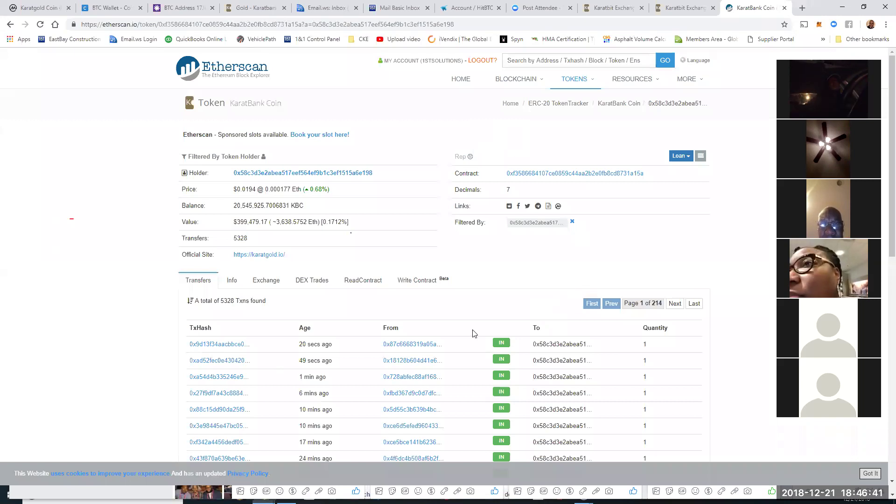
Step: View the latest transfer sender's 104.999 KBC holdings, then return to the KaratBit dashboard
{"action": "left_click", "coordinate": [422, 396]}
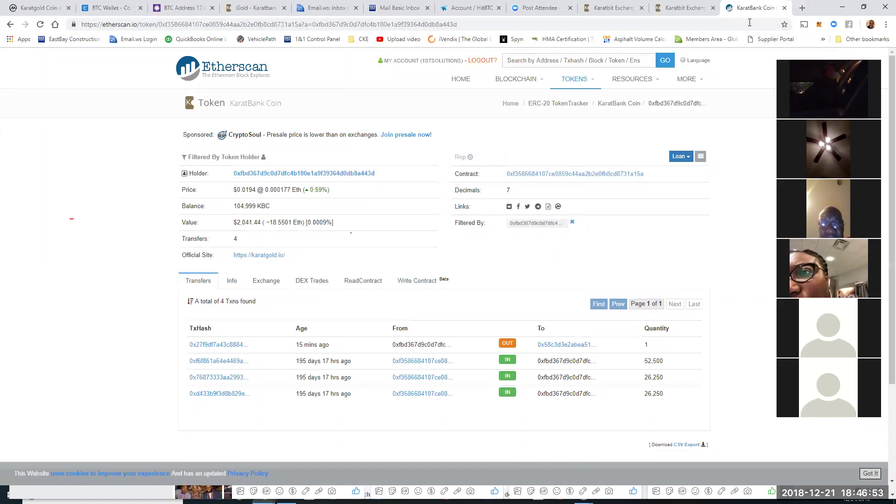
{"action": "left_click", "coordinate": [686, 9]}
{"action": "left_click", "coordinate": [618, 9]}
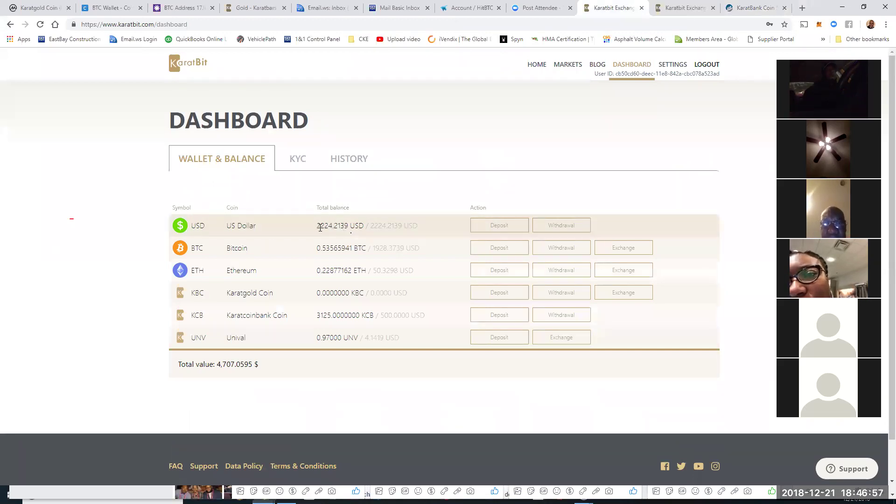
Step: Highlight the 2,224.2139 USD balance, then go through Markets to the KBC/USD trading page
{"action": "left_click_drag", "start_coordinate": [419, 227], "coordinate": [311, 228]}
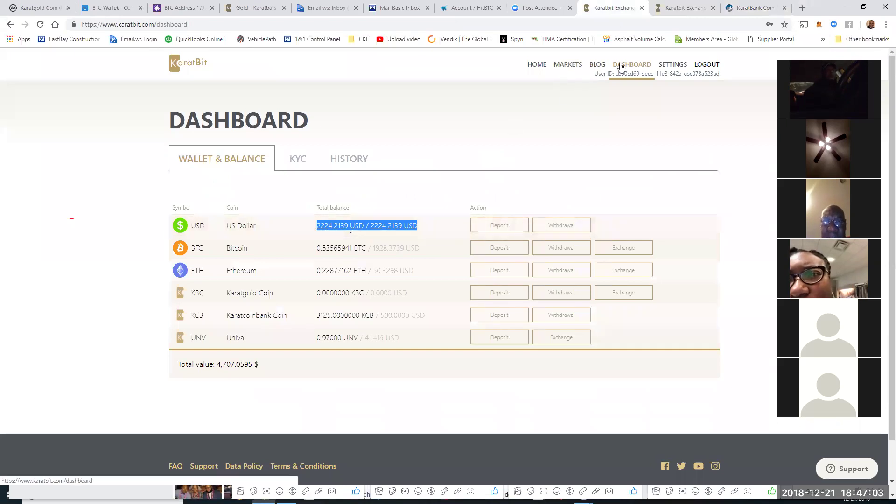
{"action": "left_click", "coordinate": [565, 65]}
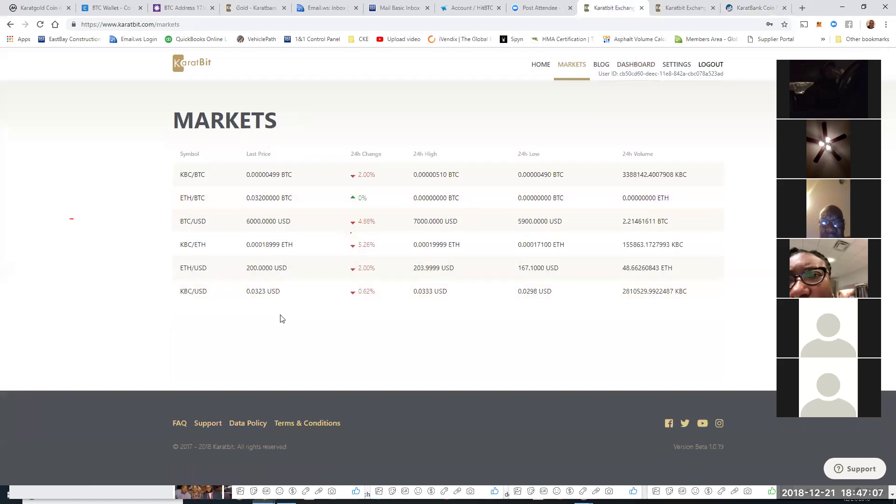
{"action": "left_click", "coordinate": [250, 294]}
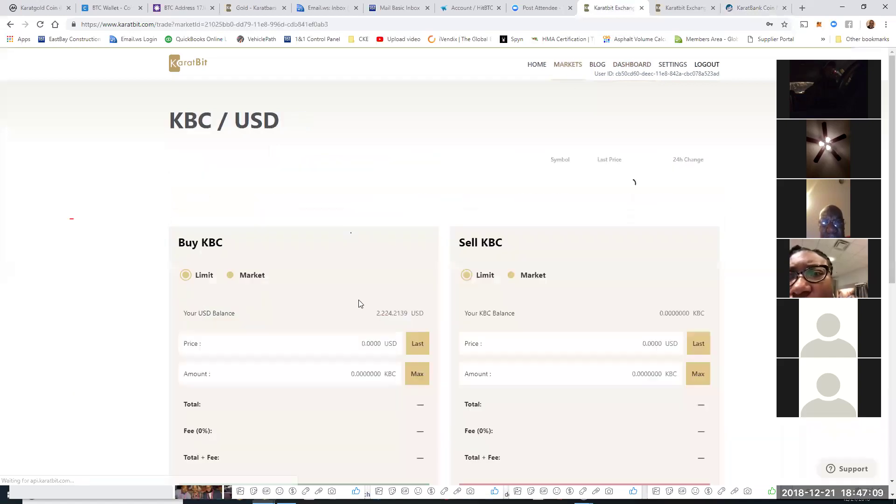
Step: Scroll the KBC/USD page through order books, Trade History and My Orders' open 998 KBC ask
{"action": "scroll", "coordinate": [648, 326], "scroll_direction": "down", "scroll_amount": 12}
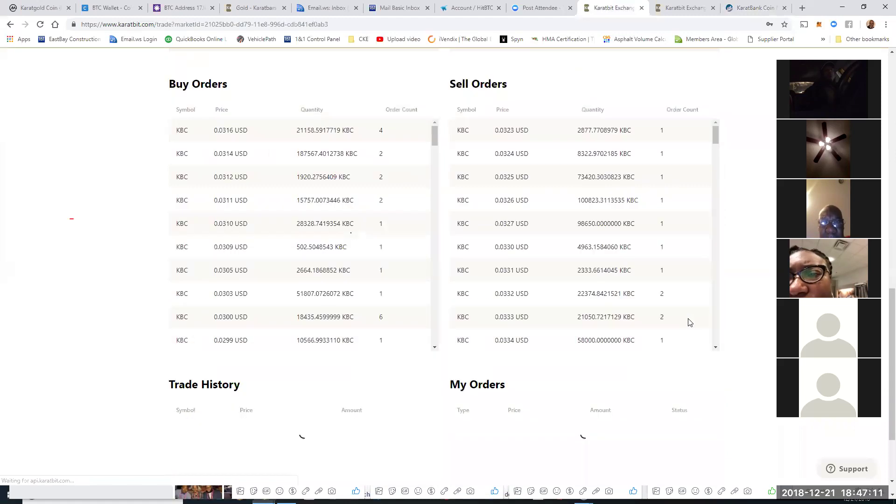
{"action": "scroll", "coordinate": [741, 413], "scroll_direction": "down", "scroll_amount": 4}
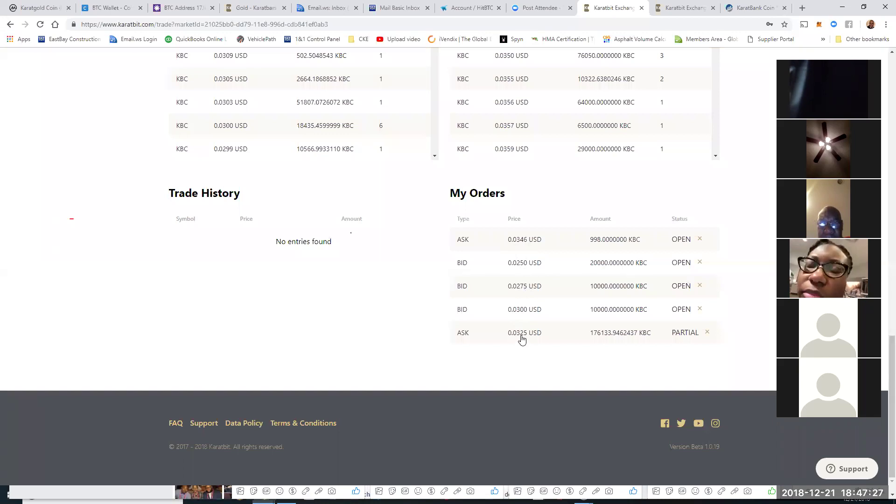
{"action": "scroll", "coordinate": [635, 228], "scroll_direction": "up", "scroll_amount": 4}
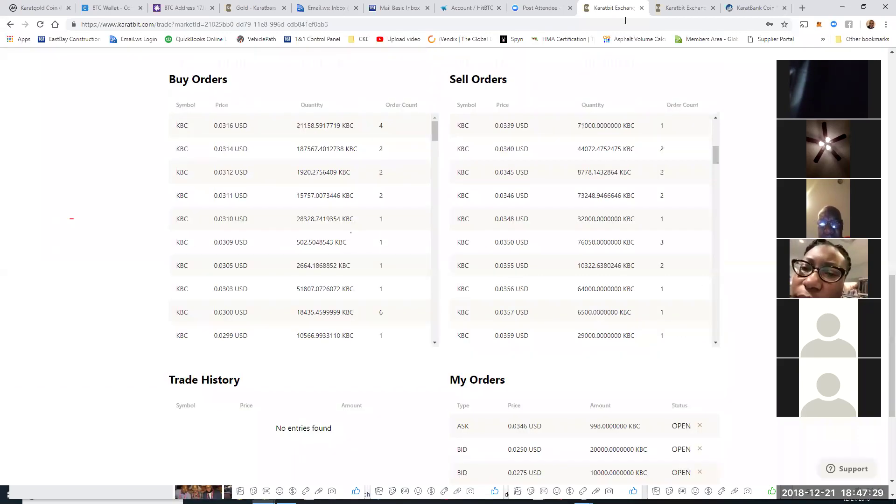
{"action": "scroll", "coordinate": [583, 121], "scroll_direction": "up", "scroll_amount": 2}
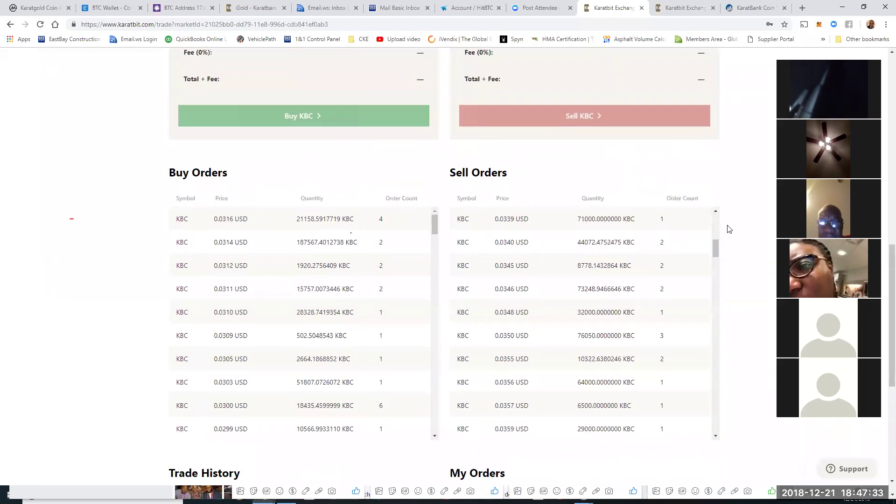
{"action": "scroll", "coordinate": [716, 217], "scroll_direction": "up", "scroll_amount": 5}
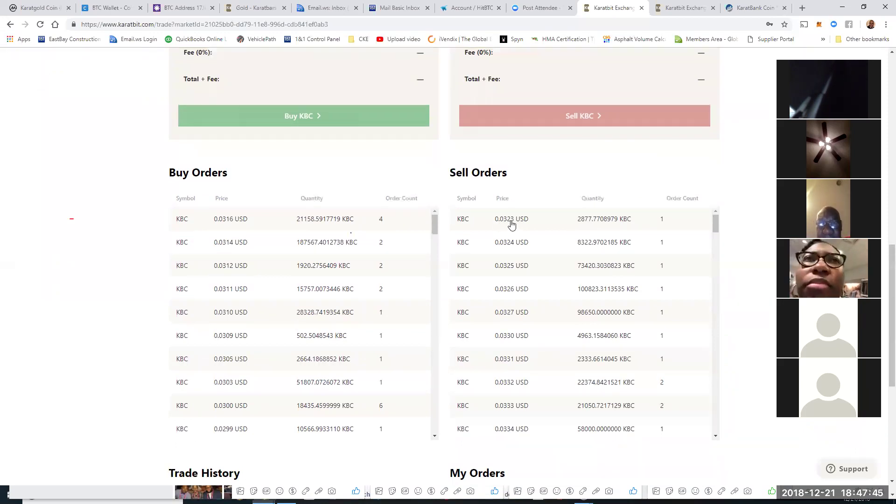
{"action": "scroll", "coordinate": [633, 226], "scroll_direction": "up", "scroll_amount": 8}
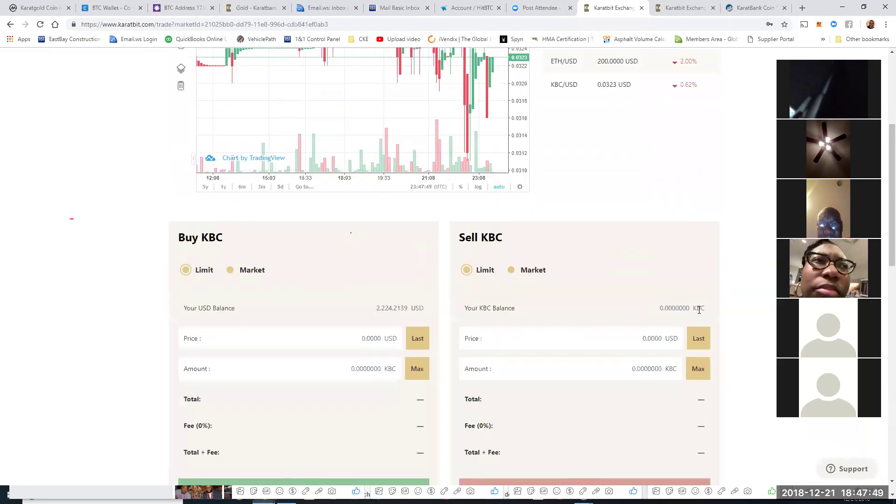
{"action": "scroll", "coordinate": [734, 325], "scroll_direction": "down", "scroll_amount": 9}
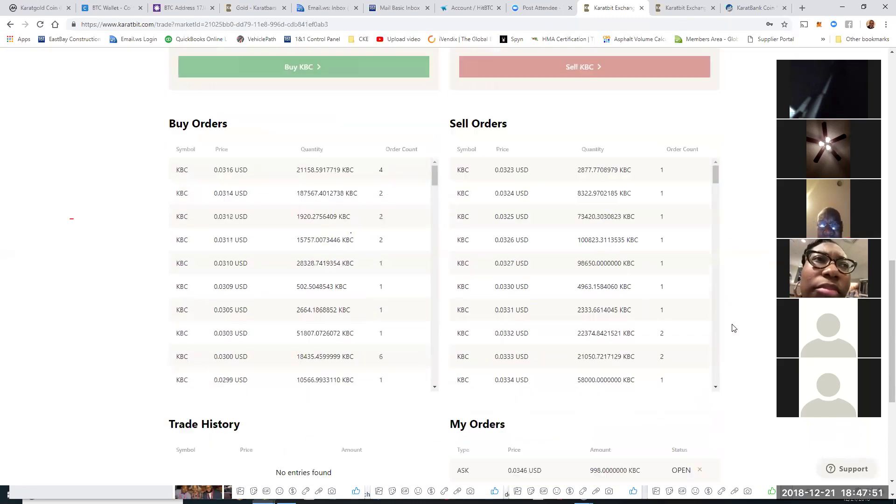
{"action": "scroll", "coordinate": [734, 325], "scroll_direction": "down", "scroll_amount": 1}
{"action": "scroll", "coordinate": [756, 191], "scroll_direction": "up", "scroll_amount": 1}
{"action": "scroll", "coordinate": [713, 323], "scroll_direction": "down", "scroll_amount": 5}
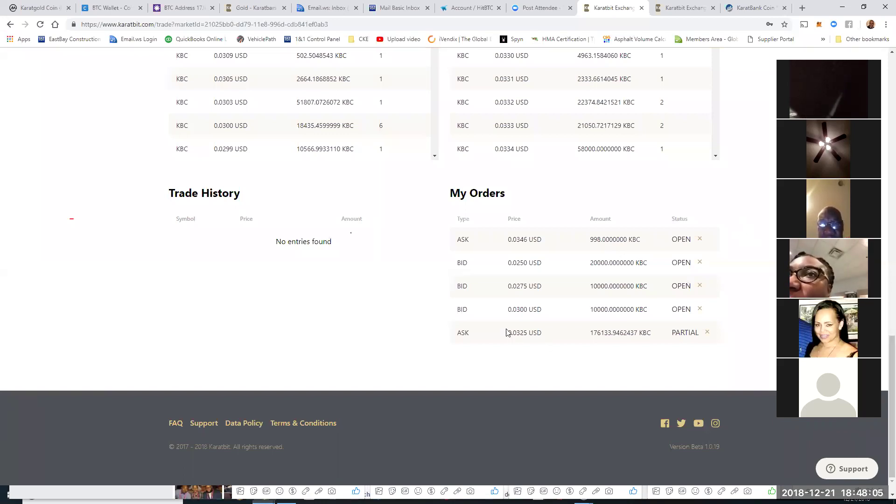
{"action": "scroll", "coordinate": [576, 204], "scroll_direction": "up", "scroll_amount": 5}
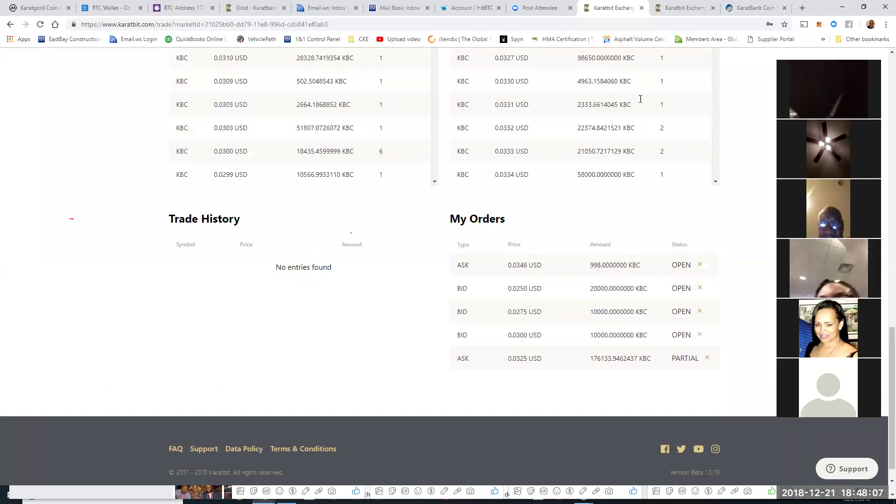
Step: Glance at HitBTC, highlight Karatgold Coin's HitBTC KBC/BTC price, then return to KaratBit
{"action": "left_click", "coordinate": [470, 8]}
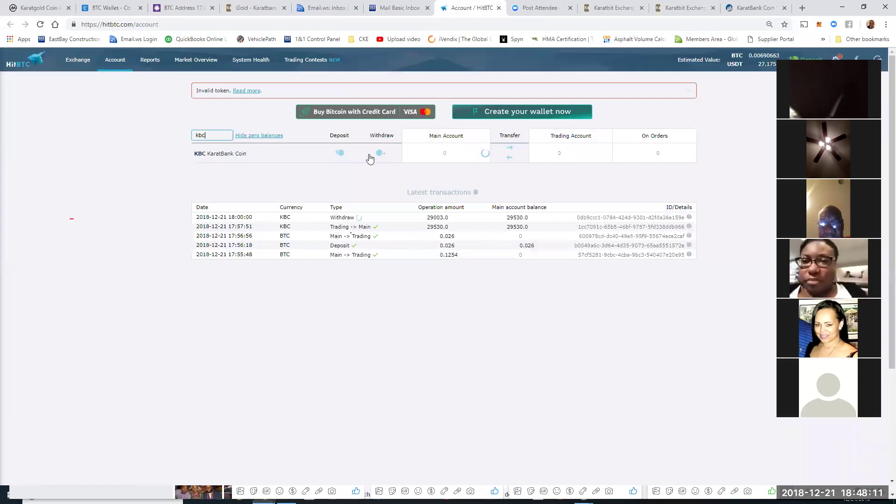
{"action": "left_click", "coordinate": [38, 8]}
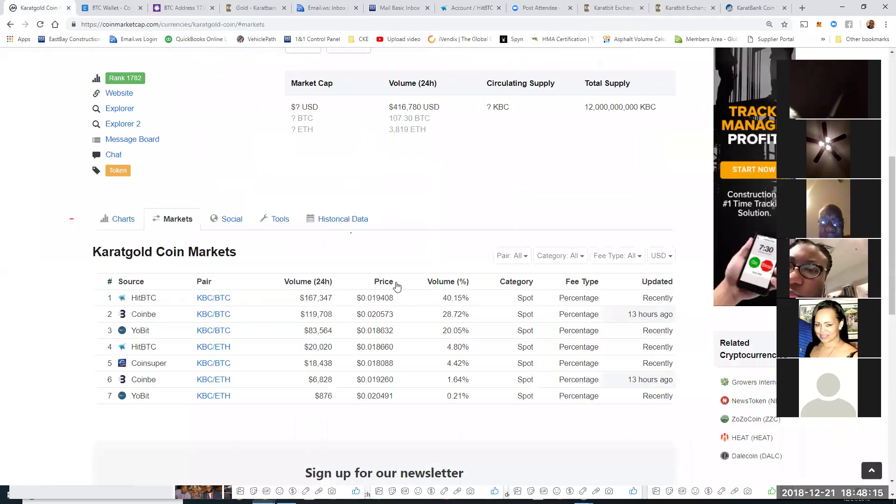
{"action": "left_click_drag", "start_coordinate": [398, 304], "coordinate": [367, 306]}
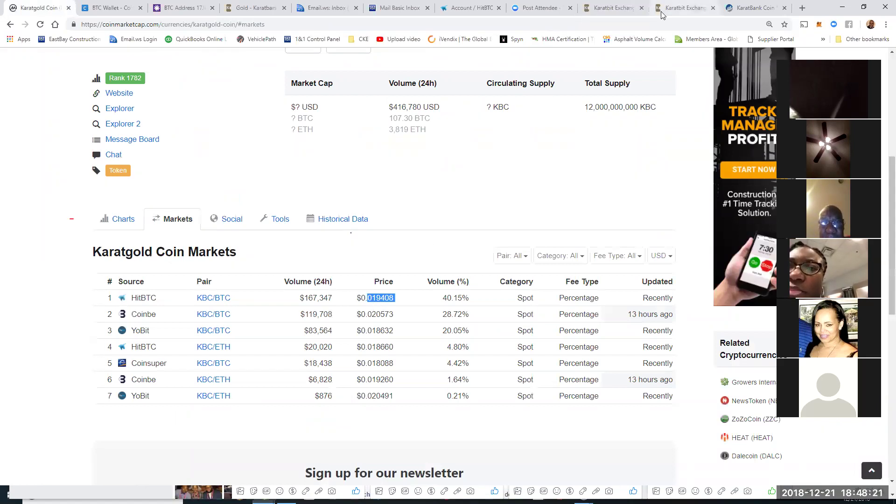
{"action": "left_click", "coordinate": [612, 8]}
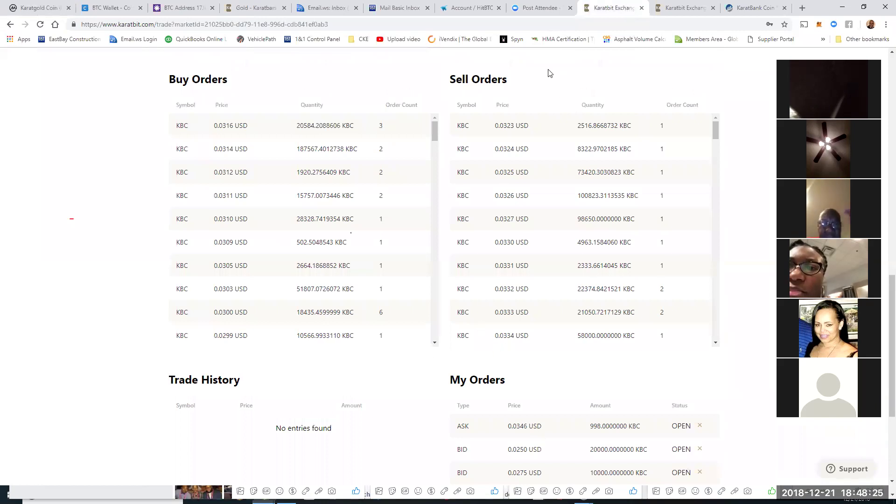
Step: Scroll up to the KBC/USD price chart, then bring the Karatgold Coin markets page forward
{"action": "scroll", "coordinate": [555, 107], "scroll_direction": "up", "scroll_amount": 5}
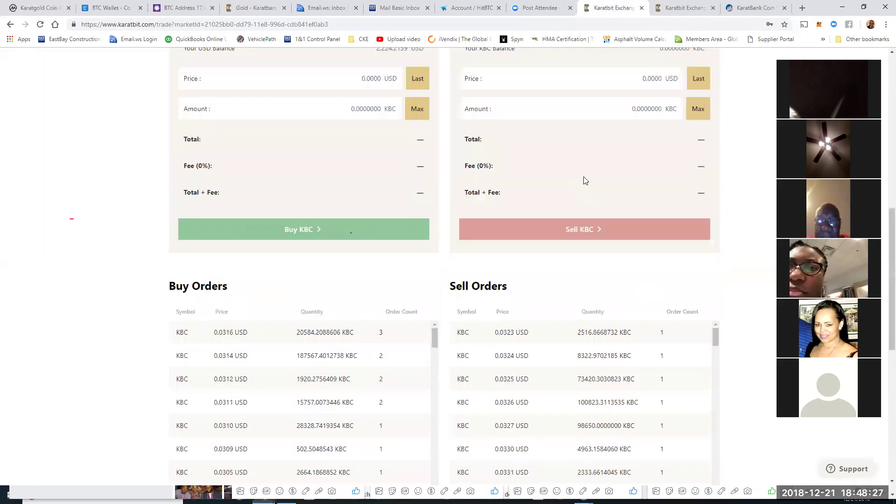
{"action": "scroll", "coordinate": [584, 173], "scroll_direction": "up", "scroll_amount": 6}
{"action": "scroll", "coordinate": [609, 188], "scroll_direction": "up", "scroll_amount": 2}
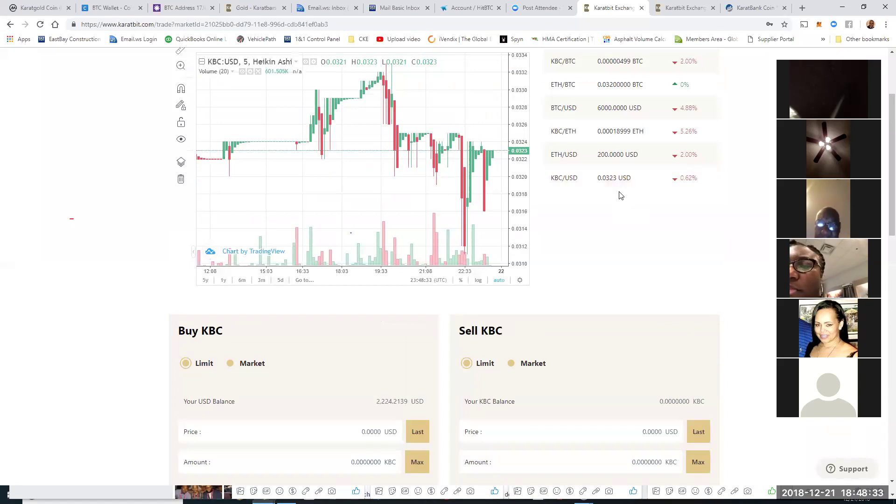
{"action": "left_click_drag", "start_coordinate": [44, 8], "coordinate": [179, 8]}
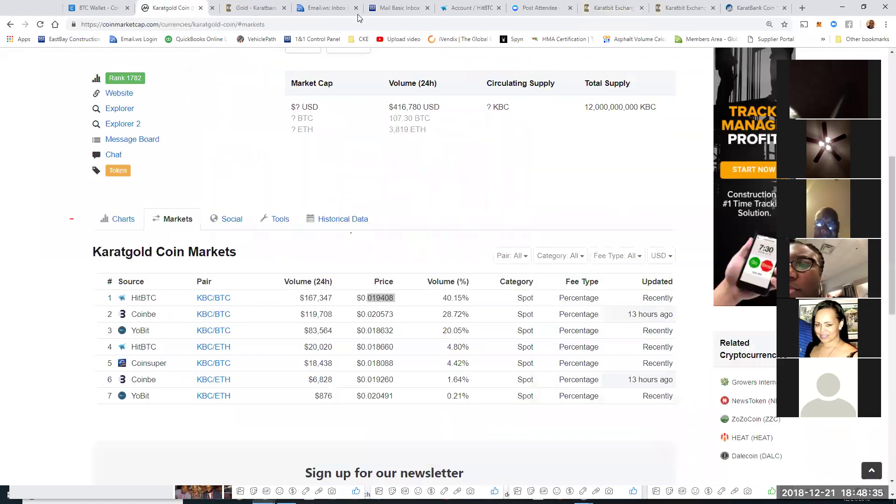
Step: Move the Karatgold Coin tab so it sits directly after the Post Attendee tab
{"action": "left_click_drag", "start_coordinate": [433, 29], "coordinate": [544, 9]}
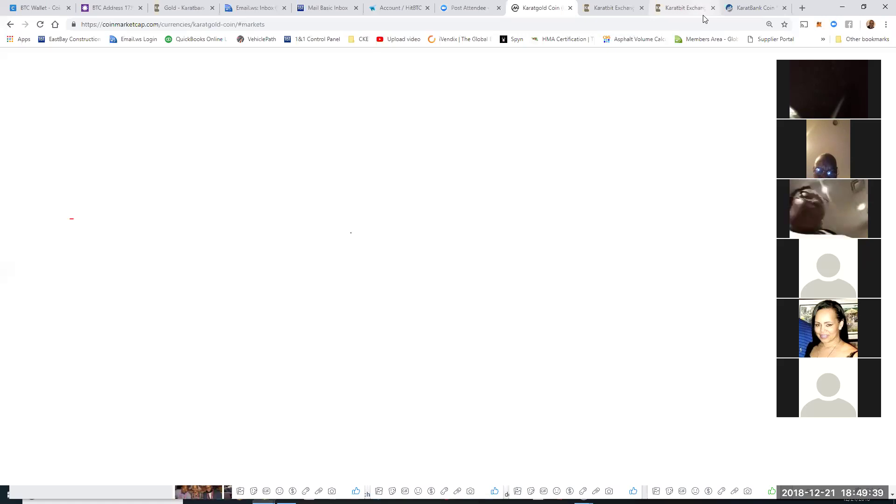
Step: Check the HitBTC account page, then reload the Karatgold Coin page
{"action": "left_click", "coordinate": [400, 9]}
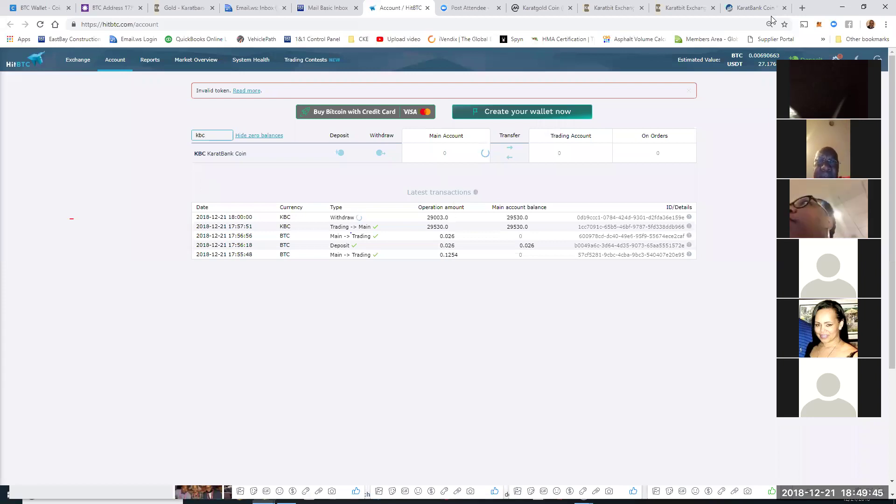
{"action": "left_click", "coordinate": [525, 10]}
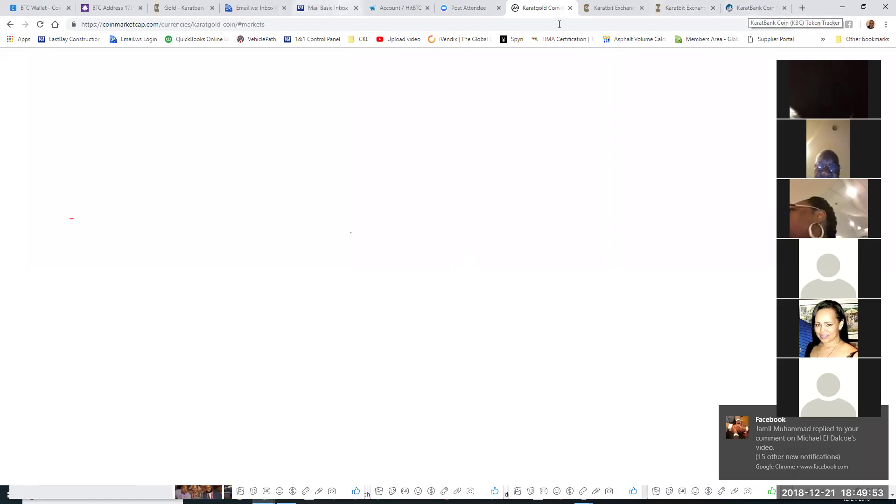
{"action": "left_click", "coordinate": [41, 25]}
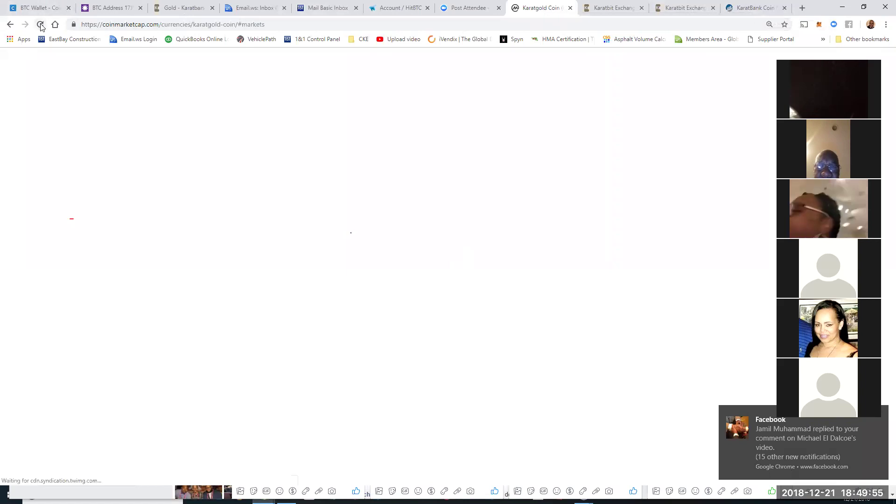
Step: Close the BlockCypher BTC Address page and return to the Coinbase BTC Wallet
{"action": "left_click", "coordinate": [107, 8]}
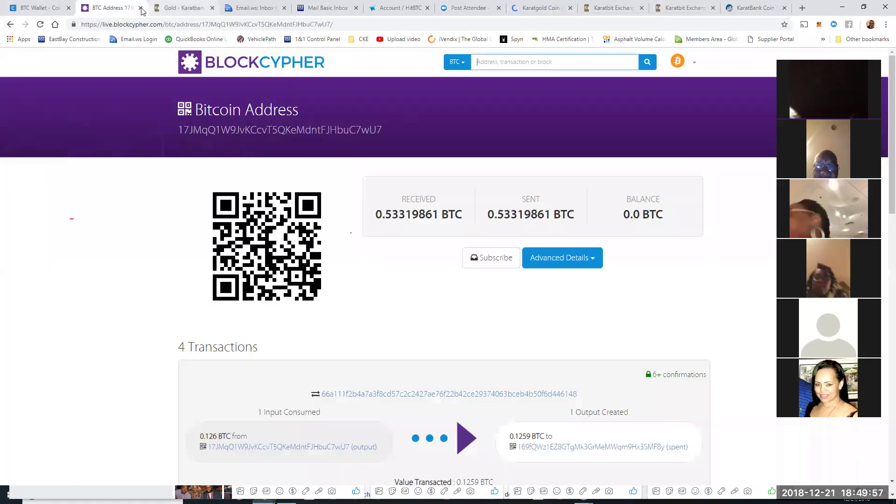
{"action": "left_click", "coordinate": [140, 8]}
{"action": "left_click", "coordinate": [40, 8]}
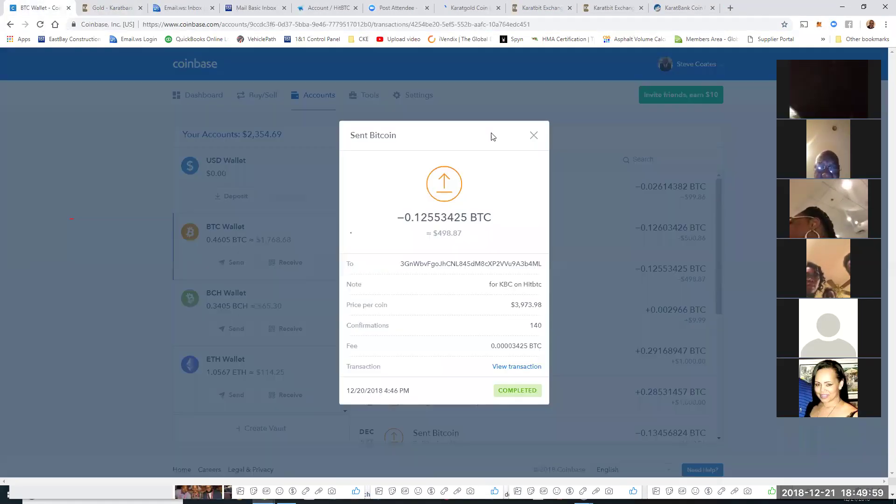
Step: Dismiss the Sent Bitcoin details and open a new tab listing the CKE bookmark folder
{"action": "left_click", "coordinate": [532, 136]}
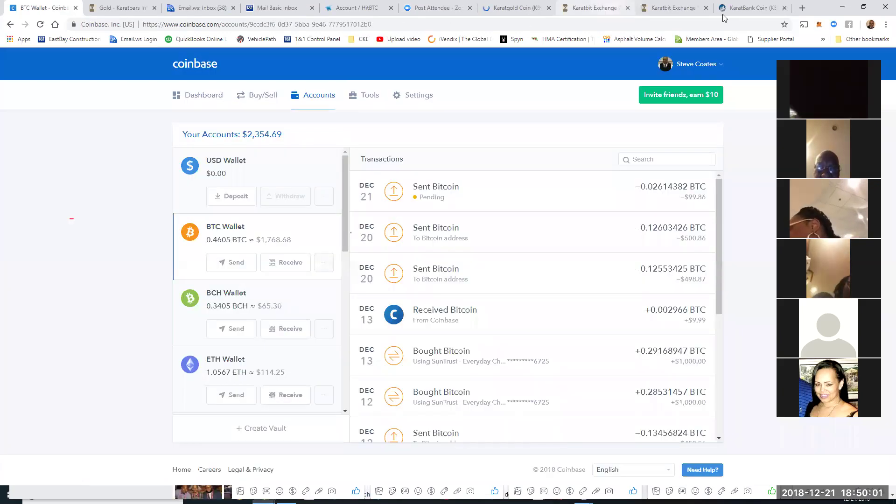
{"action": "left_click", "coordinate": [801, 10]}
{"action": "left_click", "coordinate": [362, 39]}
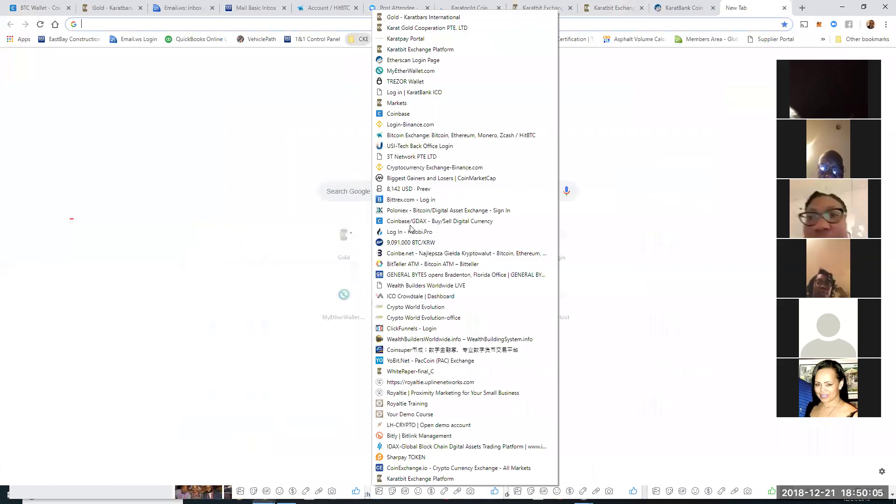
Step: Go from Biggest Gainers and Losers to Karatgold Coin's markets table, then return to Karatbit
{"action": "left_click", "coordinate": [394, 178]}
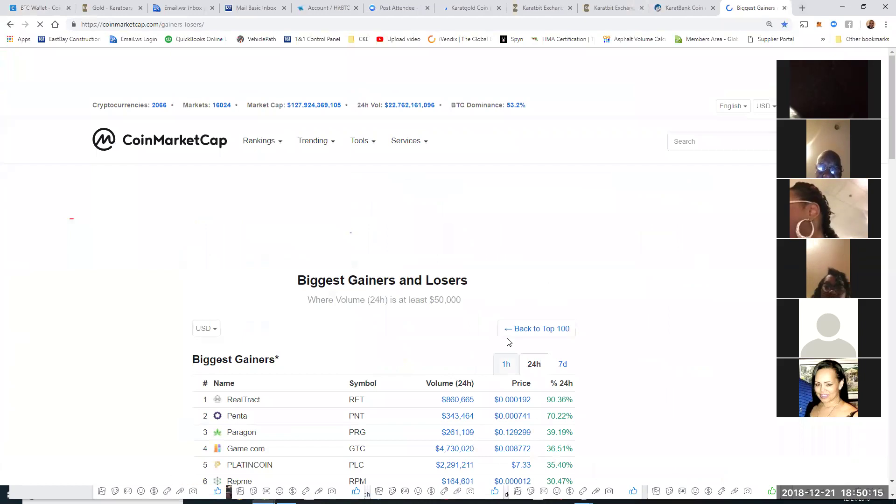
{"action": "left_click", "coordinate": [703, 142]}
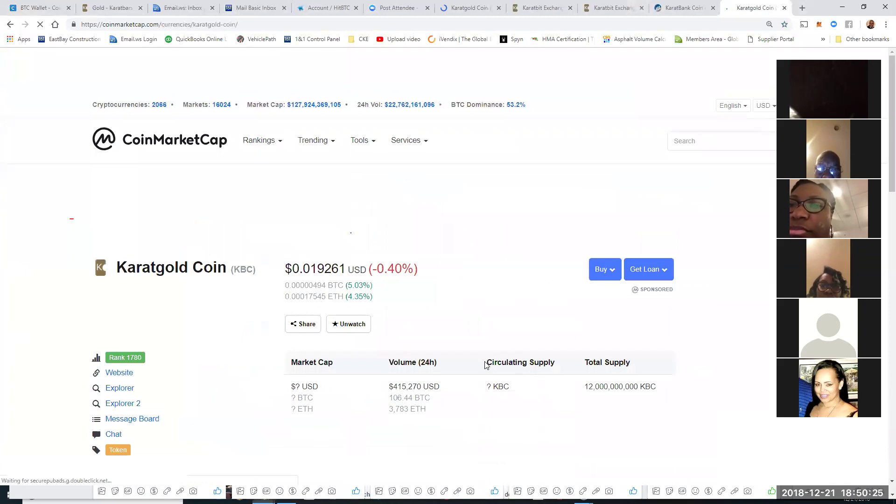
{"action": "scroll", "coordinate": [485, 364], "scroll_direction": "down", "scroll_amount": 3}
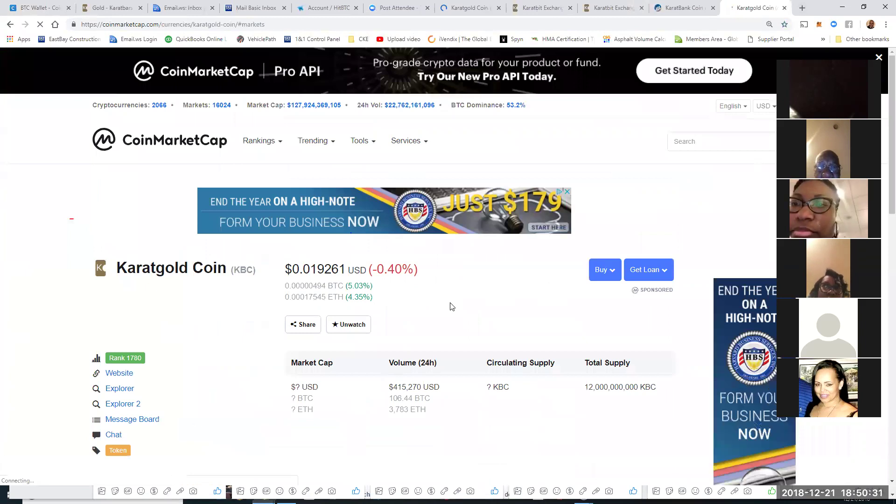
{"action": "scroll", "coordinate": [368, 357], "scroll_direction": "down", "scroll_amount": 3}
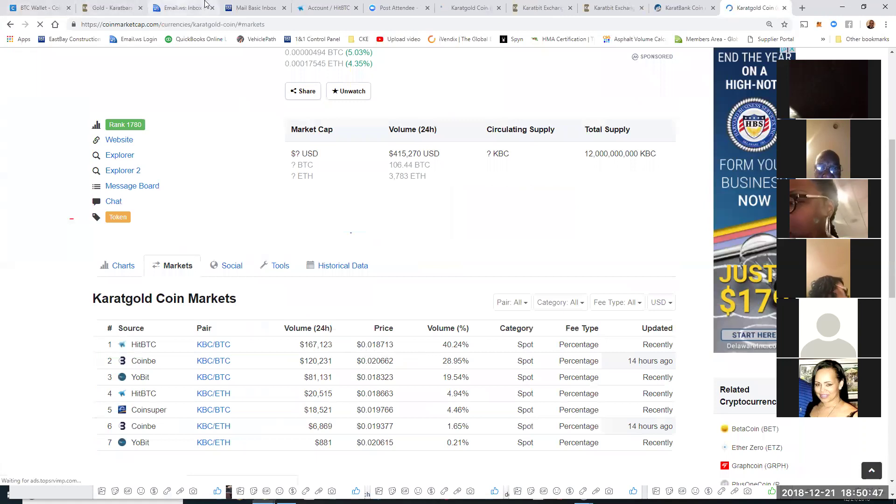
{"action": "left_click", "coordinate": [541, 8]}
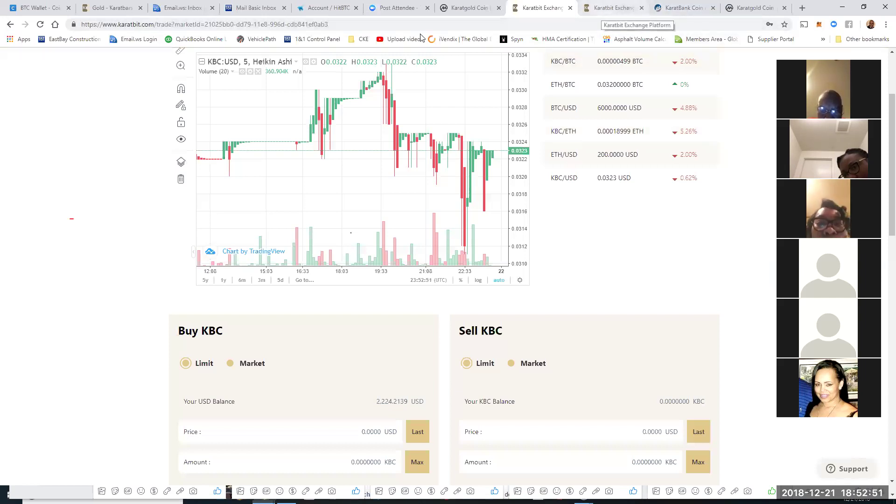
Step: Switch to the HitBTC account tab showing the KBC balance and recent transactions
{"action": "left_click", "coordinate": [320, 12]}
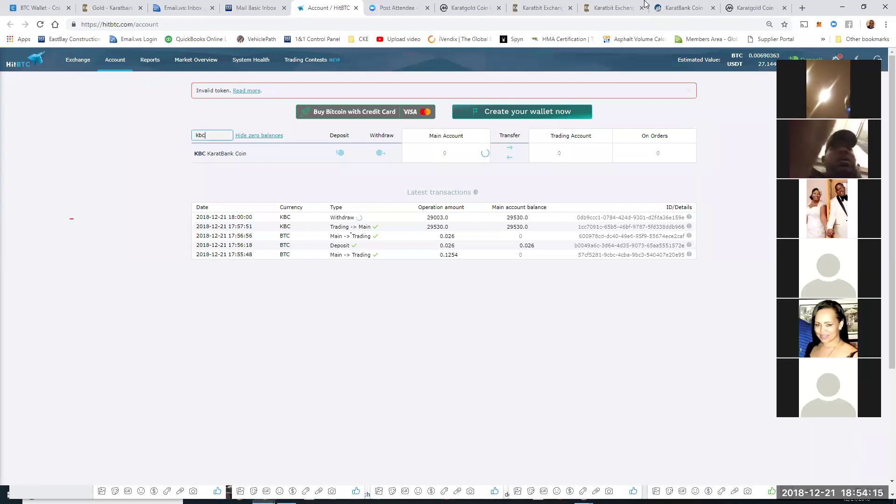
Step: On the KBC/USD page, review My Orders and highlight the partially filled 0.0325 USD ask amount
{"action": "left_click", "coordinate": [543, 9]}
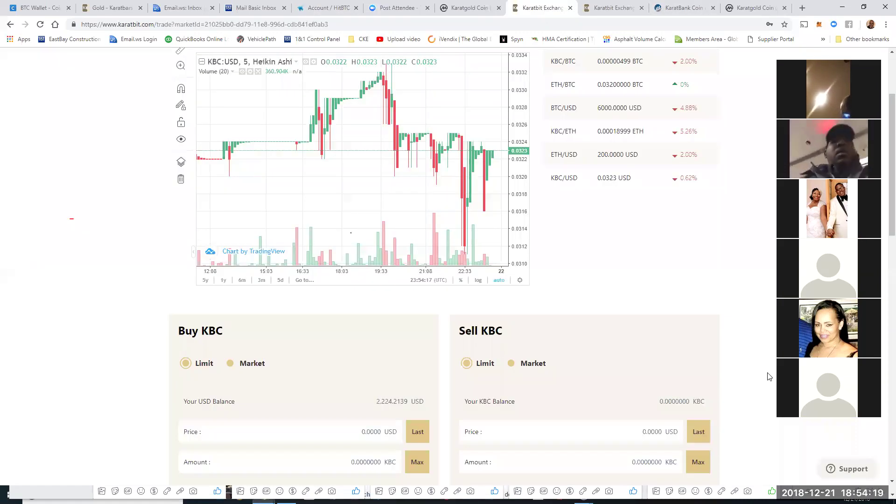
{"action": "scroll", "coordinate": [769, 373], "scroll_direction": "down", "scroll_amount": 10}
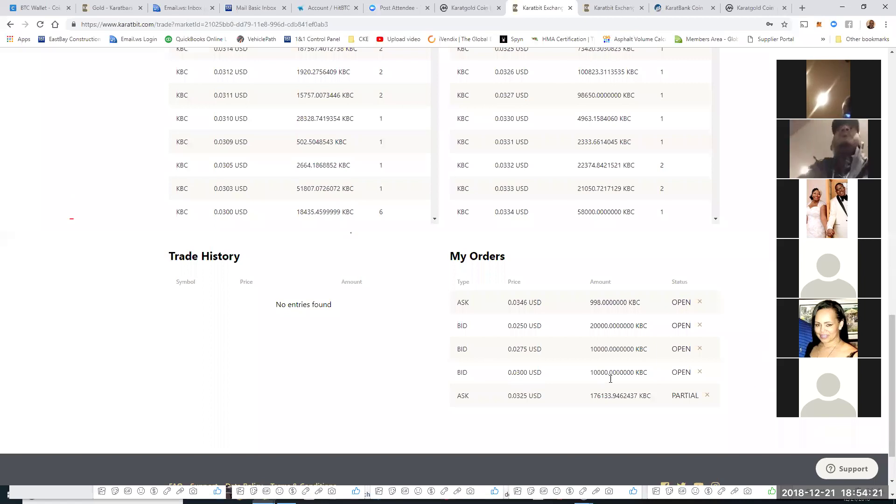
{"action": "scroll", "coordinate": [574, 387], "scroll_direction": "down", "scroll_amount": 1}
{"action": "left_click_drag", "start_coordinate": [592, 378], "coordinate": [639, 380]}
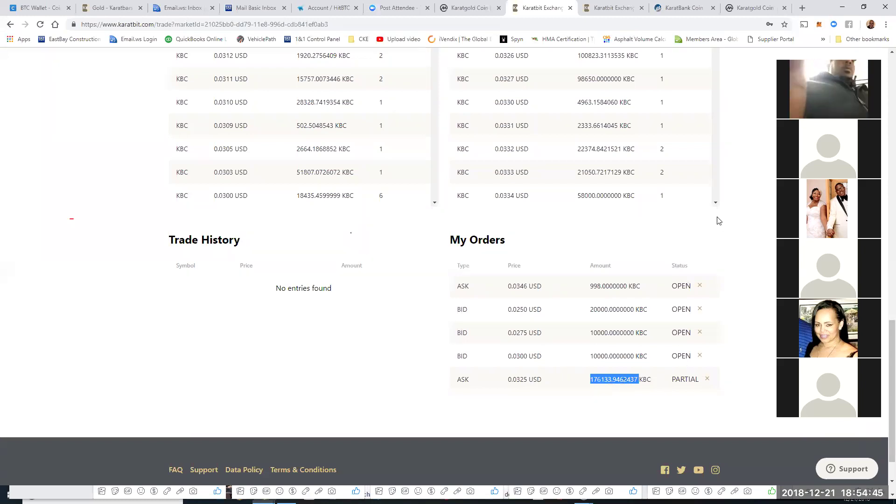
{"action": "scroll", "coordinate": [728, 168], "scroll_direction": "up", "scroll_amount": 15}
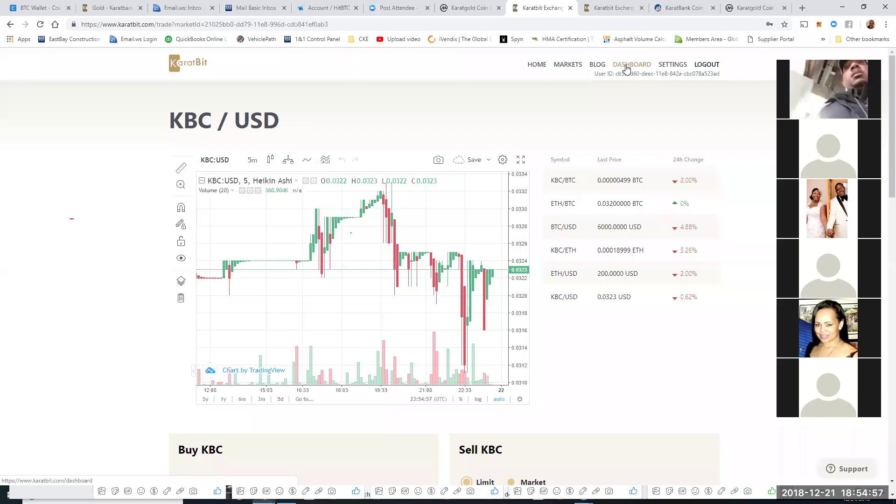
Step: View KaratBit's dashboard wallet balances, then switch to CoinMarketCap's Karatgold Coin markets
{"action": "left_click", "coordinate": [626, 68]}
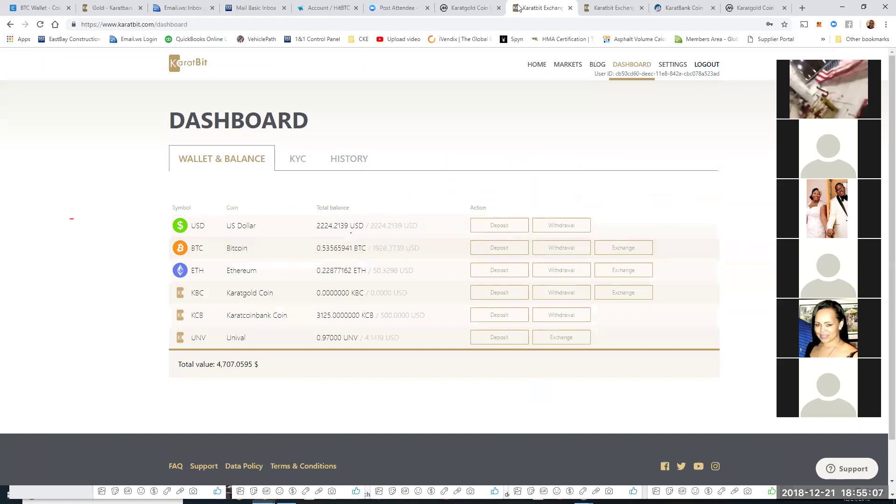
{"action": "left_click", "coordinate": [456, 3]}
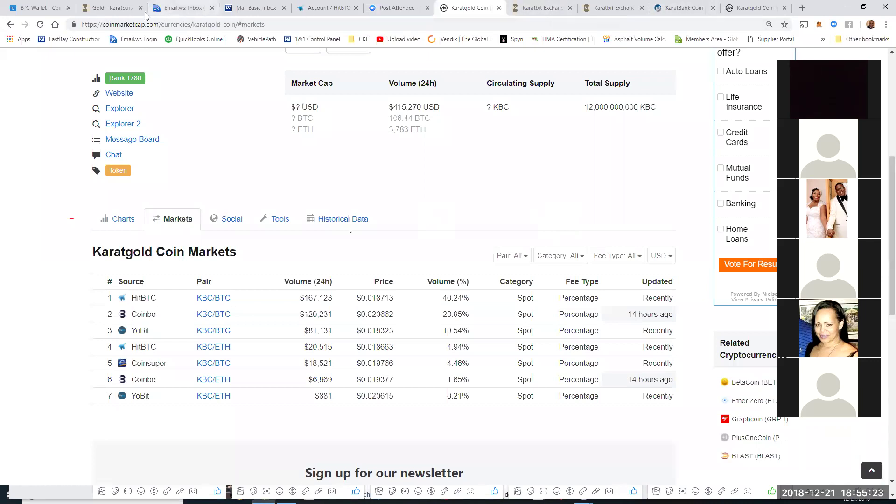
Step: Log out of Karatbars, Email.ws and IONOS webmail, closing each of their tabs
{"action": "left_click", "coordinate": [127, 11]}
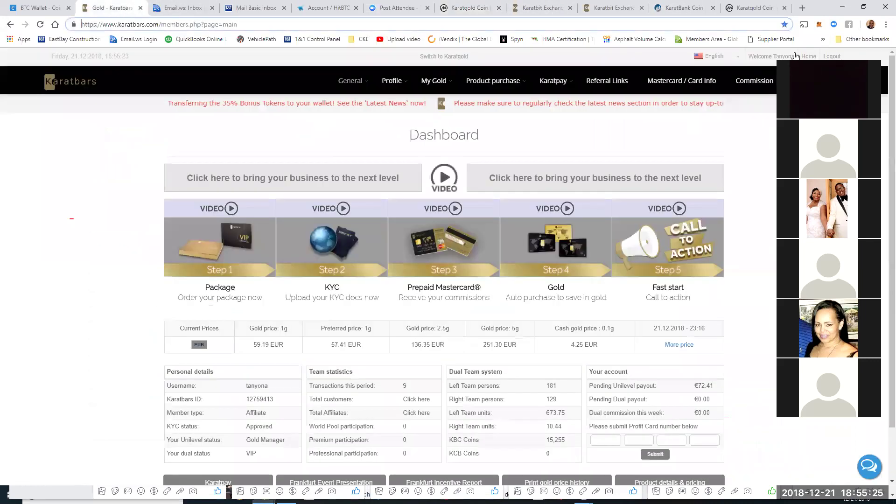
{"action": "left_click", "coordinate": [826, 56]}
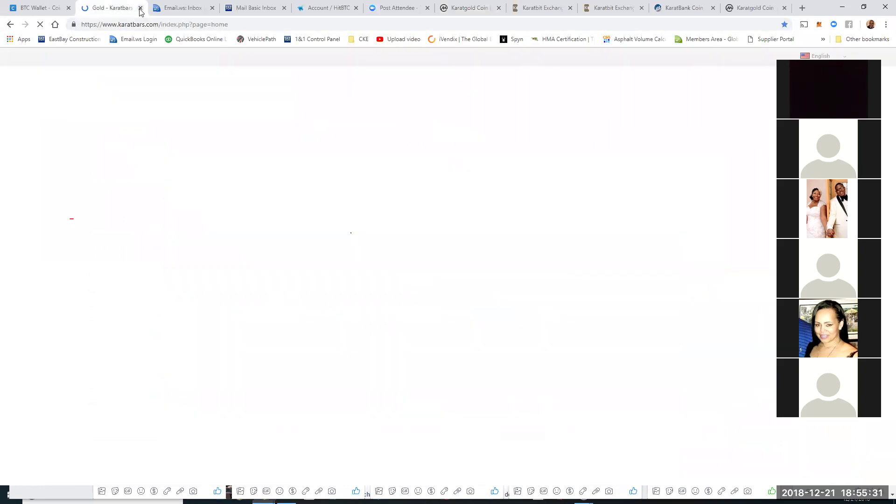
{"action": "key", "text": "ctrl+w"}
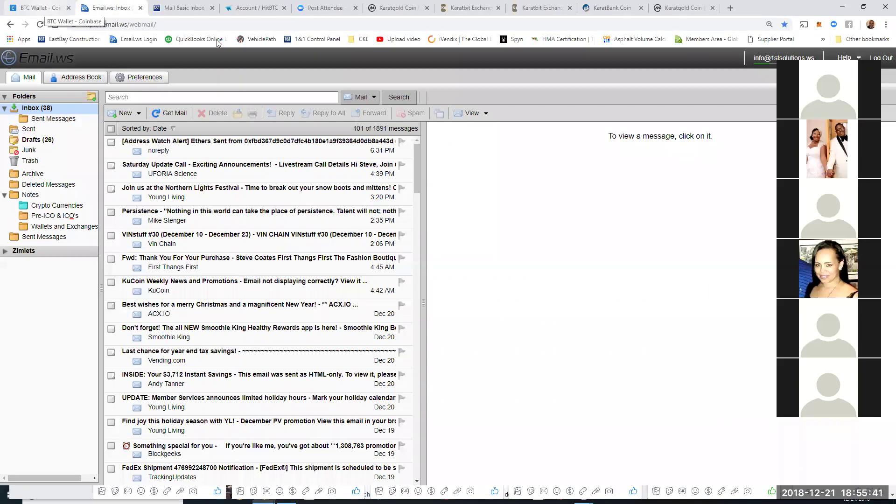
{"action": "left_click", "coordinate": [882, 59]}
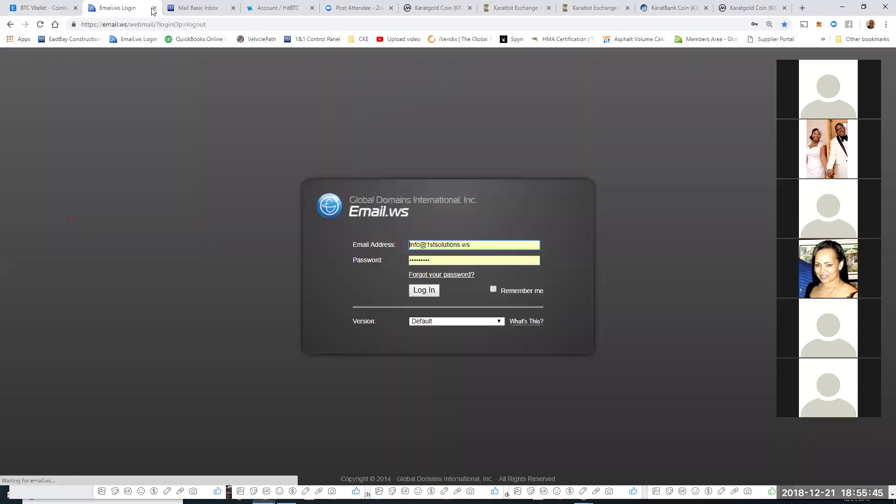
{"action": "key", "text": "ctrl+w"}
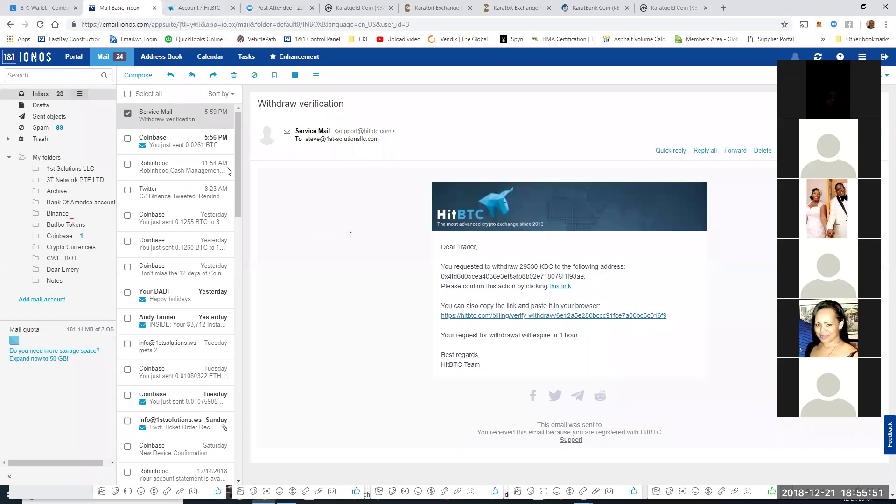
{"action": "left_click", "coordinate": [884, 57]}
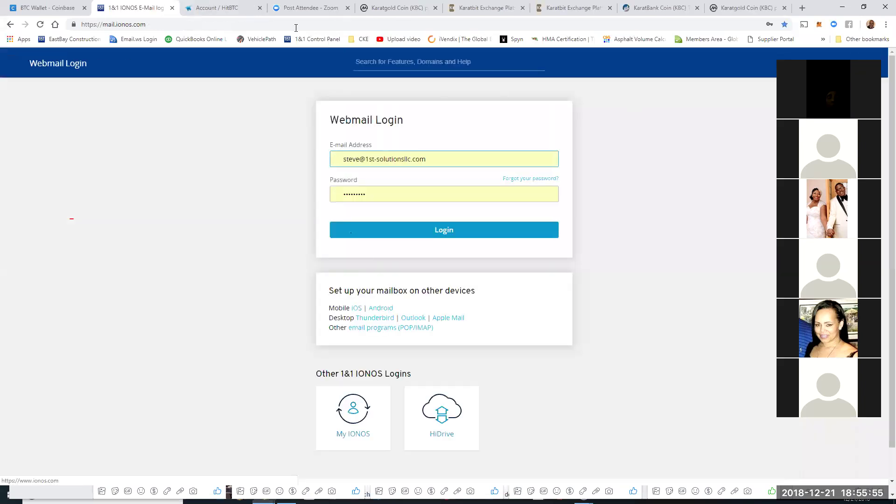
{"action": "left_click", "coordinate": [171, 8]}
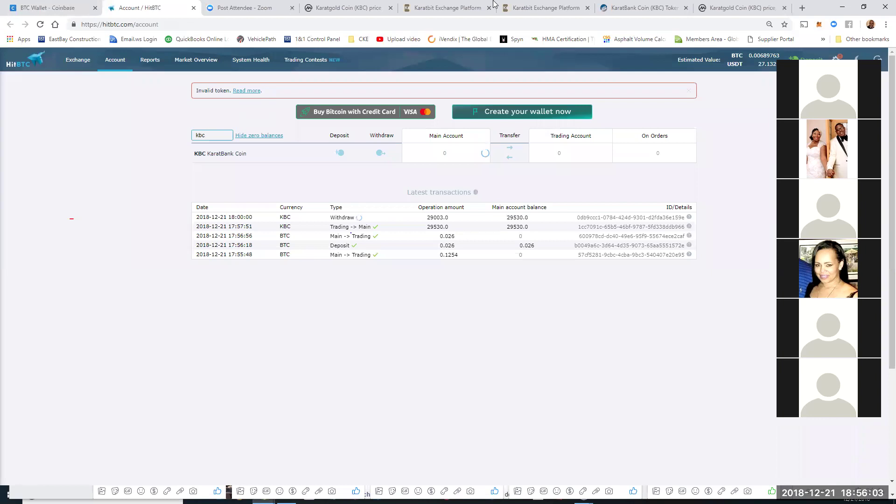
Step: Switch to the Karatbit Exchange Platform tab to see its dashboard wallet balances
{"action": "left_click", "coordinate": [468, 11]}
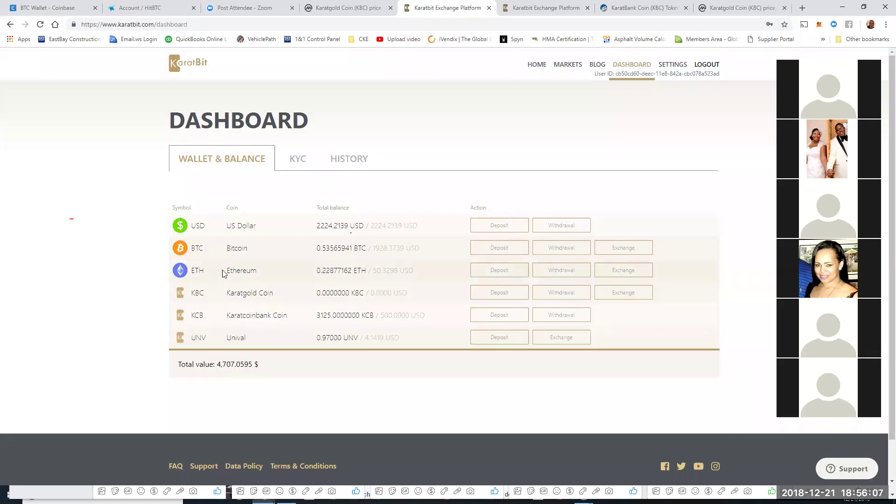
Step: Open the ETH withdrawal form and expand the 'Please select a Wallet' list
{"action": "left_click", "coordinate": [563, 271]}
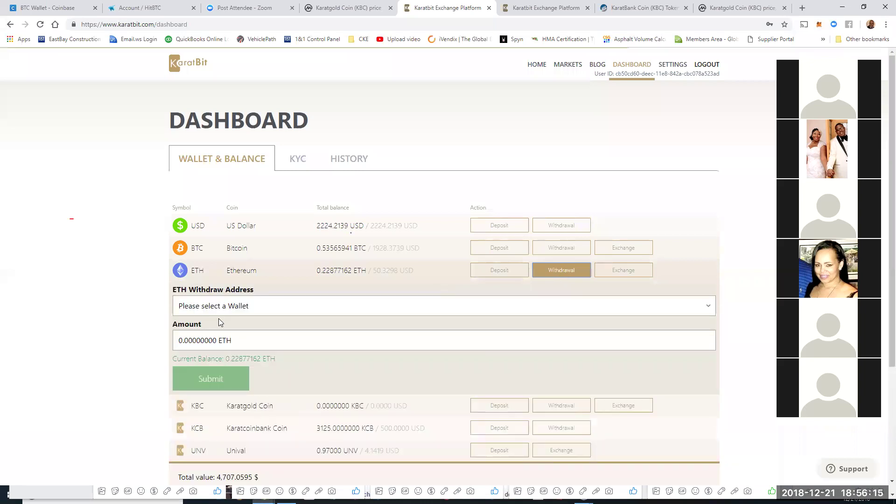
{"action": "left_click", "coordinate": [215, 314]}
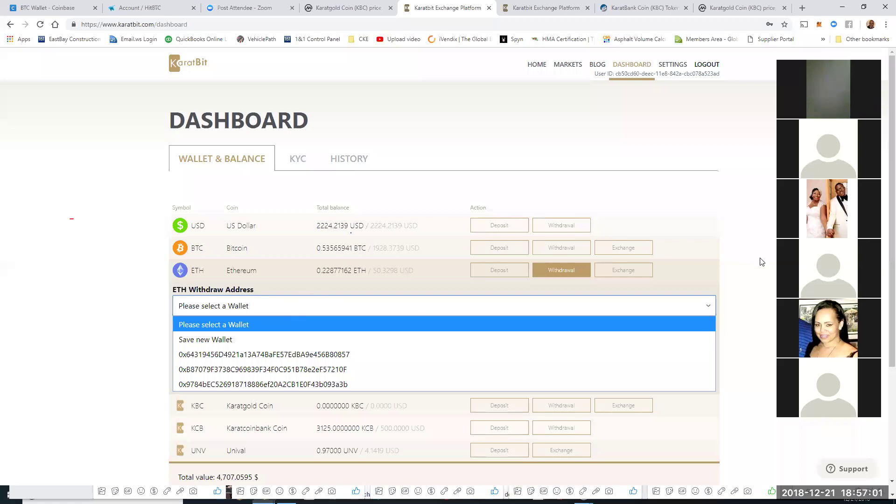
Step: Choose the first saved wallet as the ETH destination and enter 0.075 as the amount
{"action": "key", "text": "Down"}
{"action": "key", "text": "Down"}
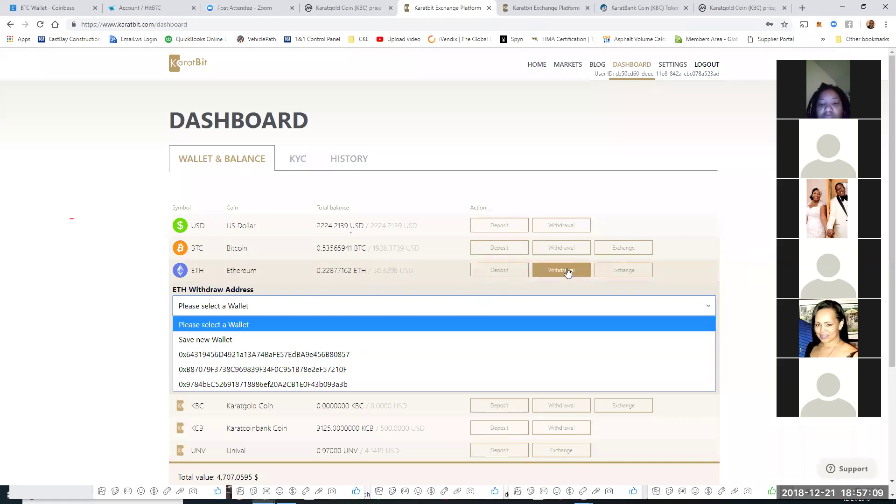
{"action": "left_click", "coordinate": [252, 354]}
{"action": "left_click", "coordinate": [250, 347]}
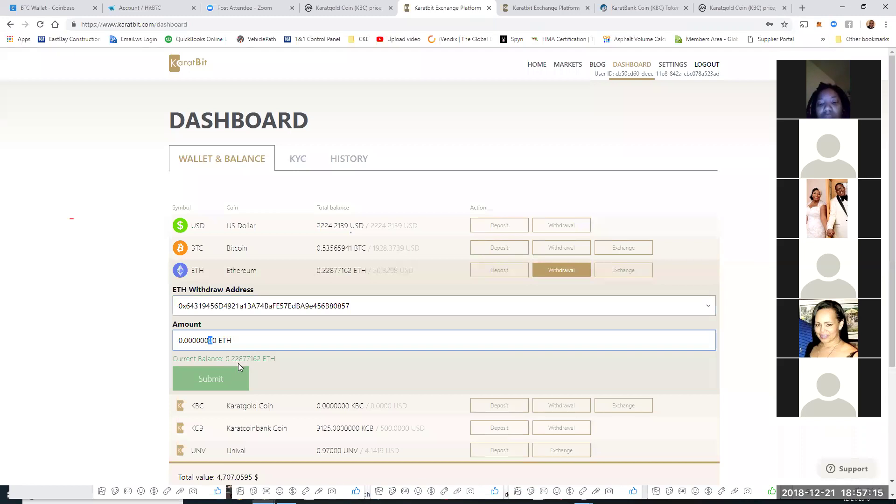
{"action": "left_click", "coordinate": [218, 343]}
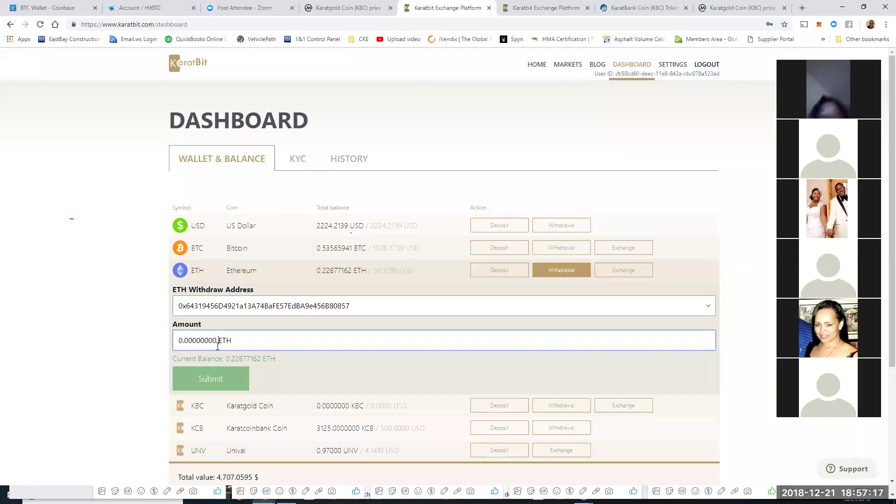
{"action": "type", "text": "50000"}
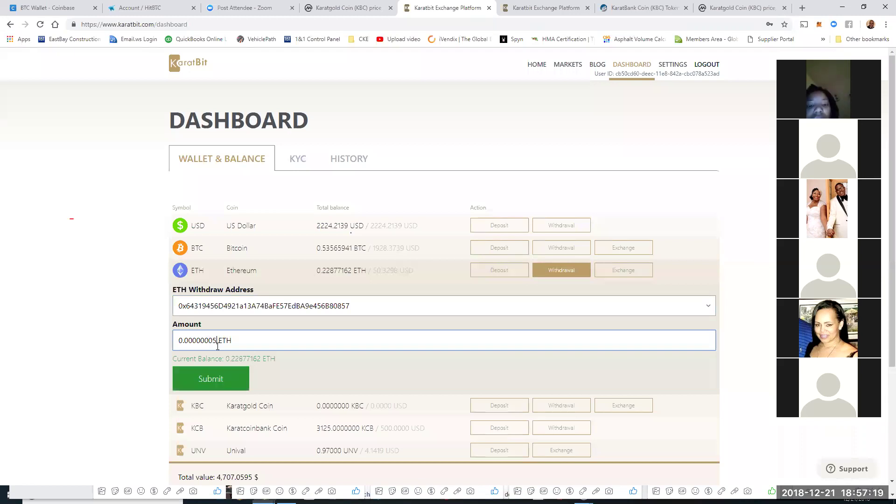
{"action": "key", "text": "BackSpace"}
{"action": "key", "text": "BackSpace"}
{"action": "key", "text": "BackSpace"}
{"action": "key", "text": "BackSpace"}
{"action": "key", "text": "BackSpace"}
{"action": "type", "text": "7500000"}
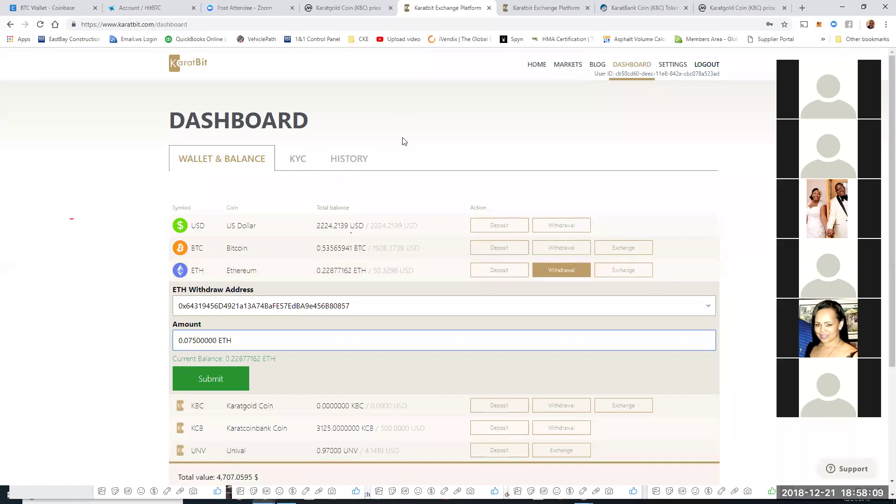
Step: Reset the withdrawal form to blank without submitting, leaving no wallet selected
{"action": "left_click", "coordinate": [568, 273]}
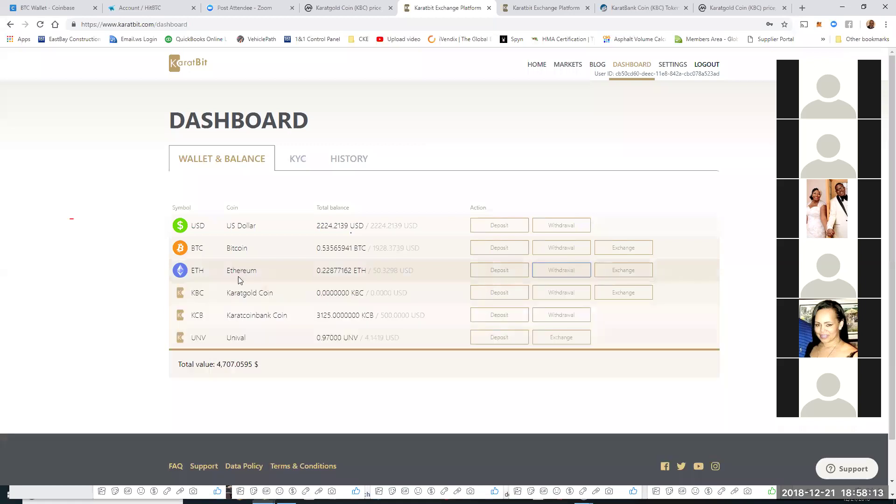
{"action": "left_click", "coordinate": [550, 269]}
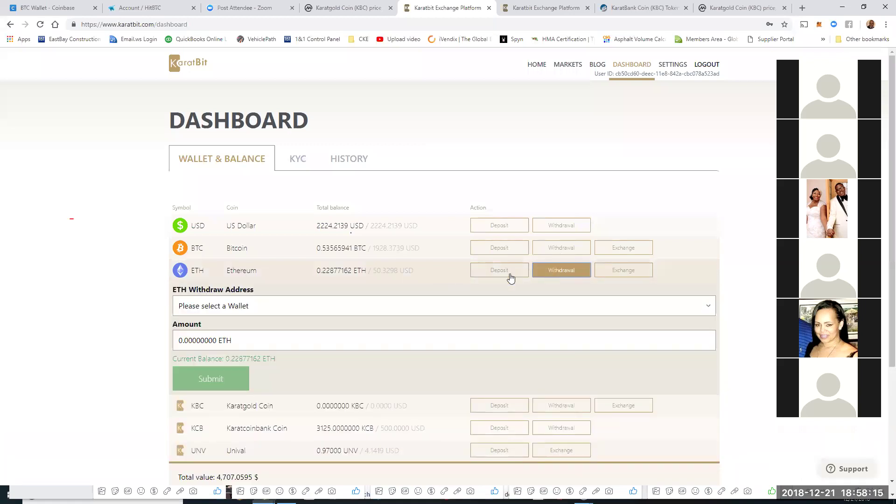
{"action": "left_click", "coordinate": [237, 310]}
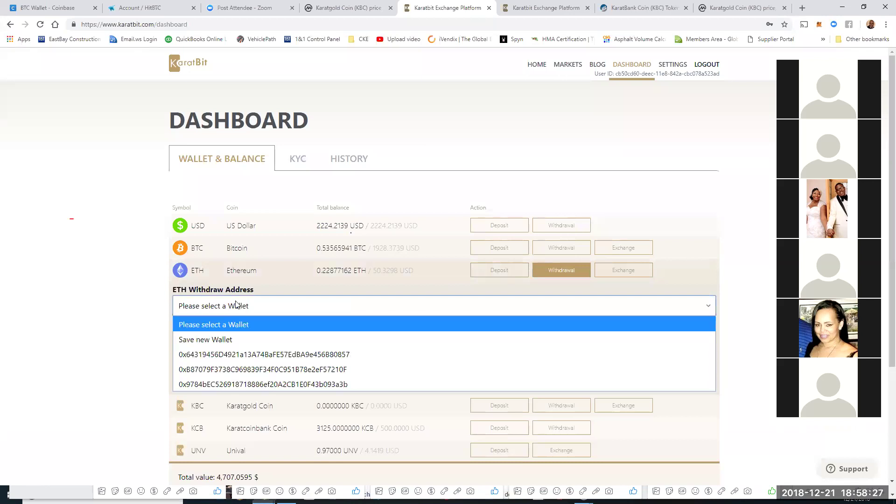
{"action": "left_click", "coordinate": [176, 293]}
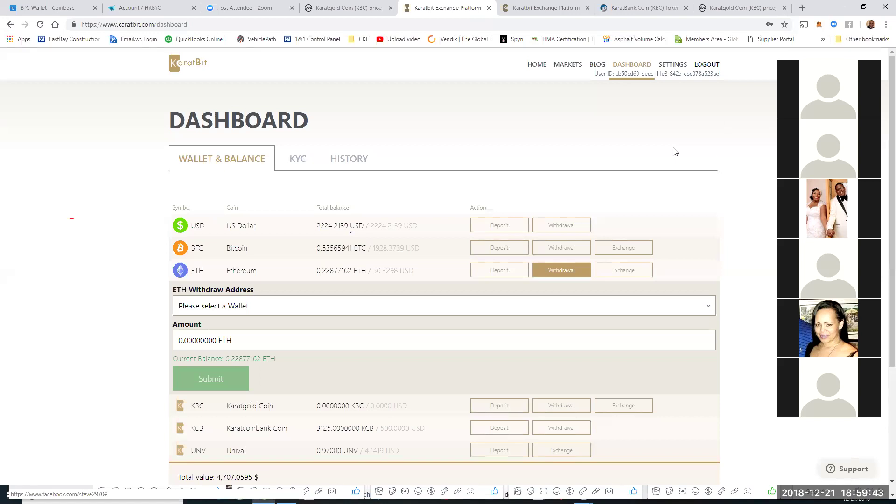
Step: Log out of KaratBit from the Claim Bonus tab, close the tab, and switch to the Facebook window
{"action": "left_click", "coordinate": [562, 9]}
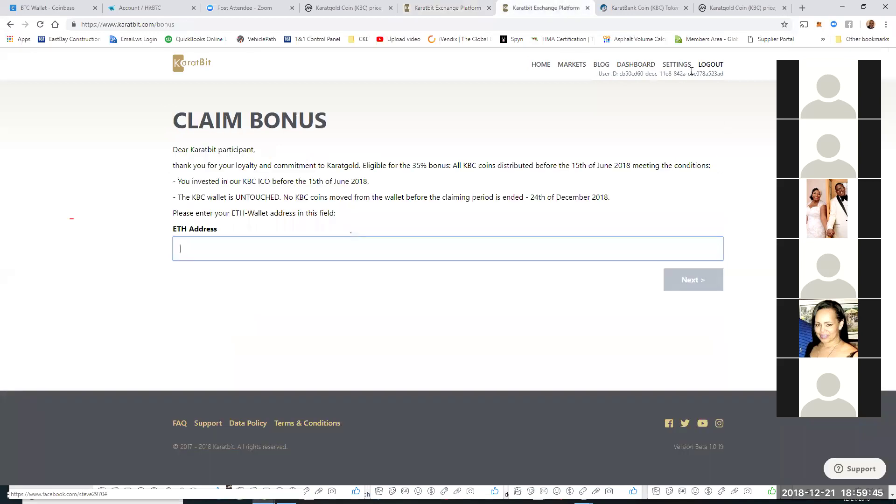
{"action": "left_click", "coordinate": [707, 64]}
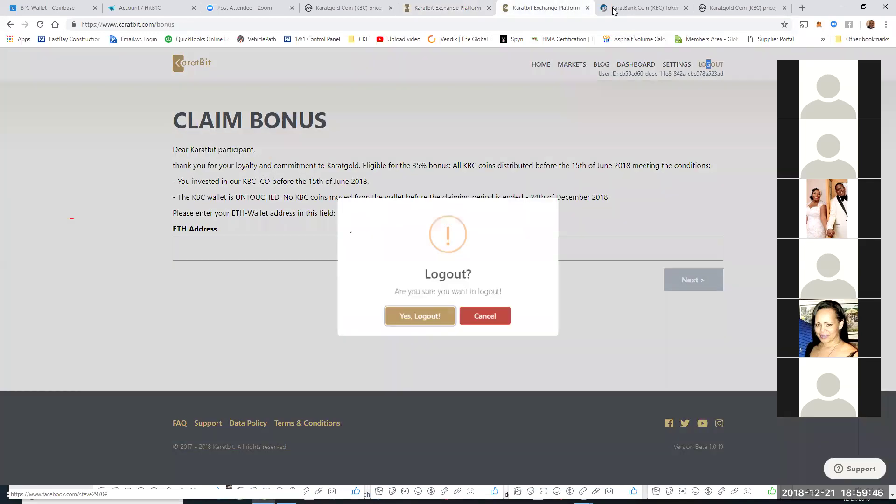
{"action": "left_click", "coordinate": [418, 323]}
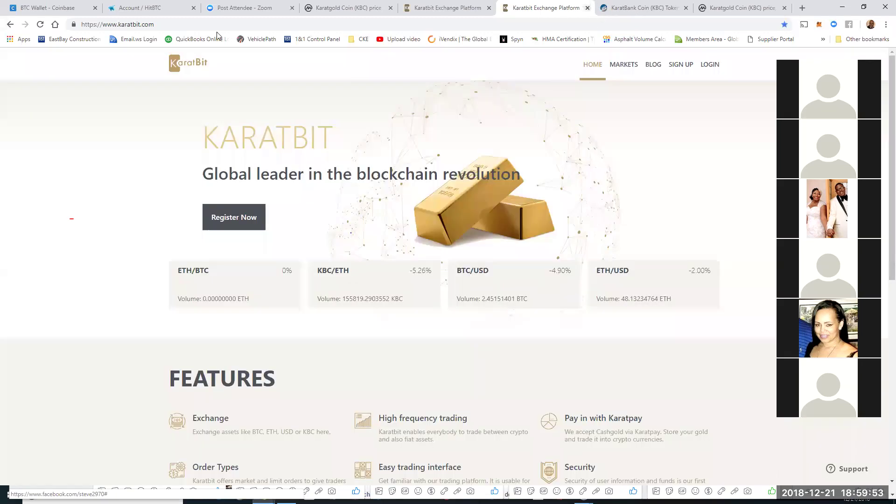
{"action": "key", "text": "ctrl+w"}
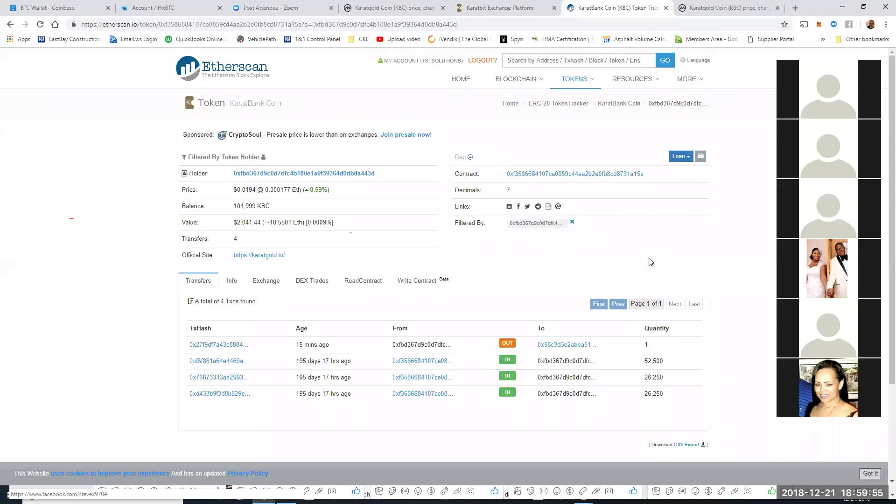
{"action": "key", "text": "alt+Tab"}
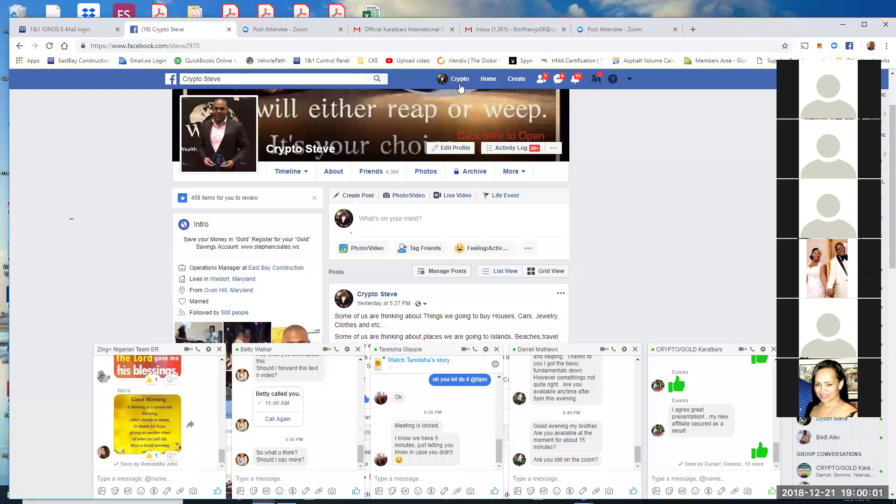
Step: Go from the Facebook profile to the news feed and open the Crypto Support Team group
{"action": "left_click", "coordinate": [460, 84]}
{"action": "left_click", "coordinate": [490, 85]}
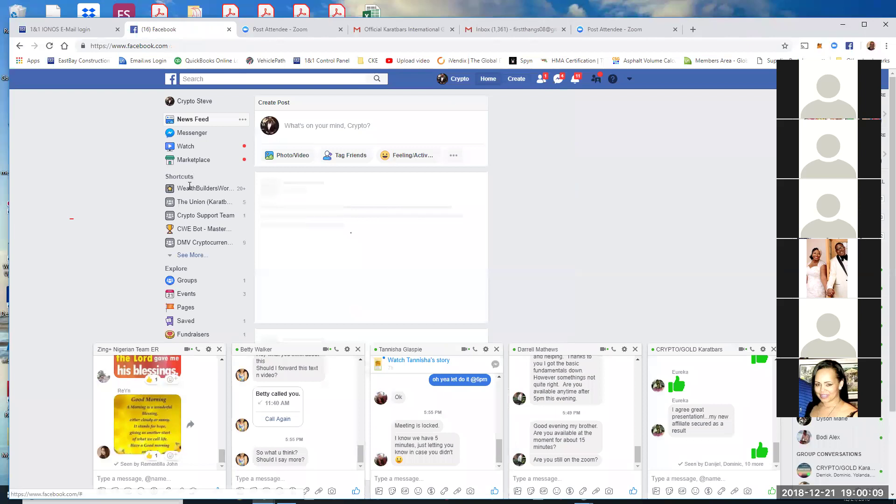
{"action": "left_click", "coordinate": [198, 219]}
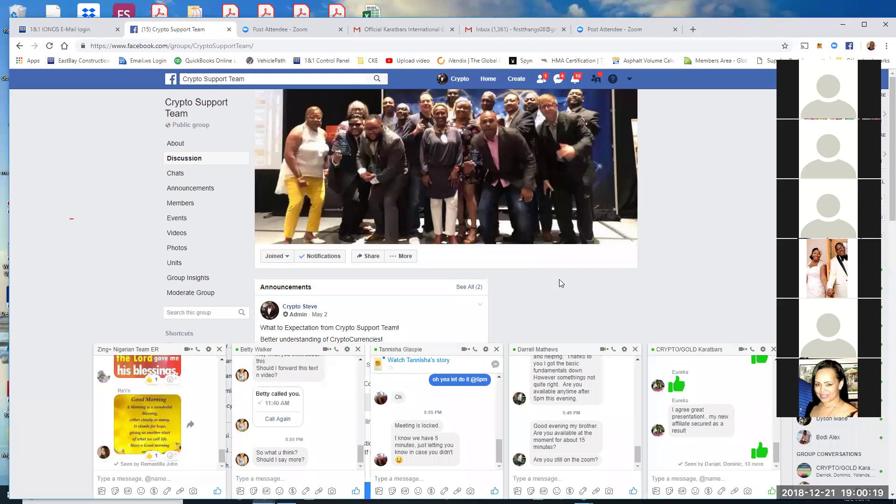
Step: Scroll through the group feed, then log out from the Facebook account menu
{"action": "scroll", "coordinate": [422, 211], "scroll_direction": "down", "scroll_amount": 6}
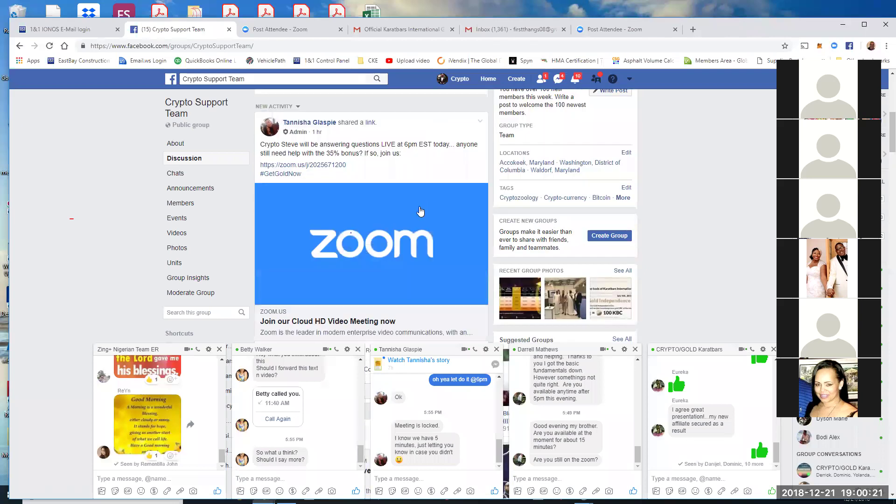
{"action": "scroll", "coordinate": [421, 211], "scroll_direction": "down", "scroll_amount": 2}
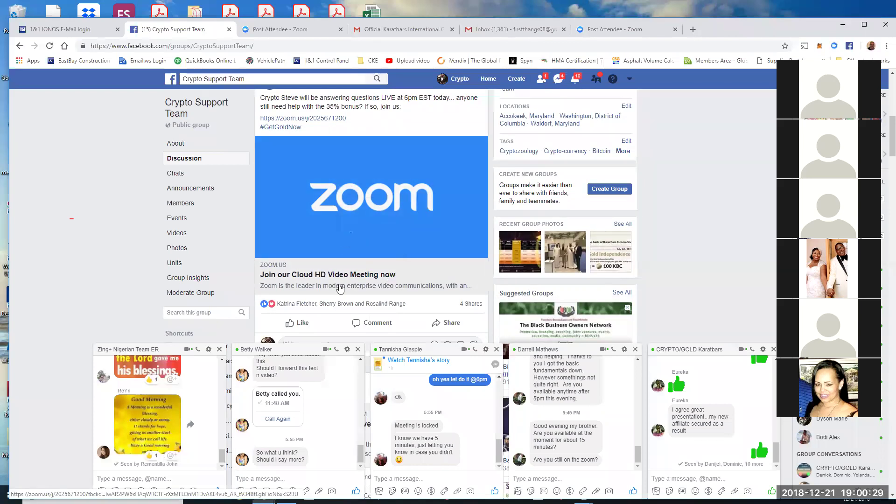
{"action": "scroll", "coordinate": [320, 276], "scroll_direction": "up", "scroll_amount": 5}
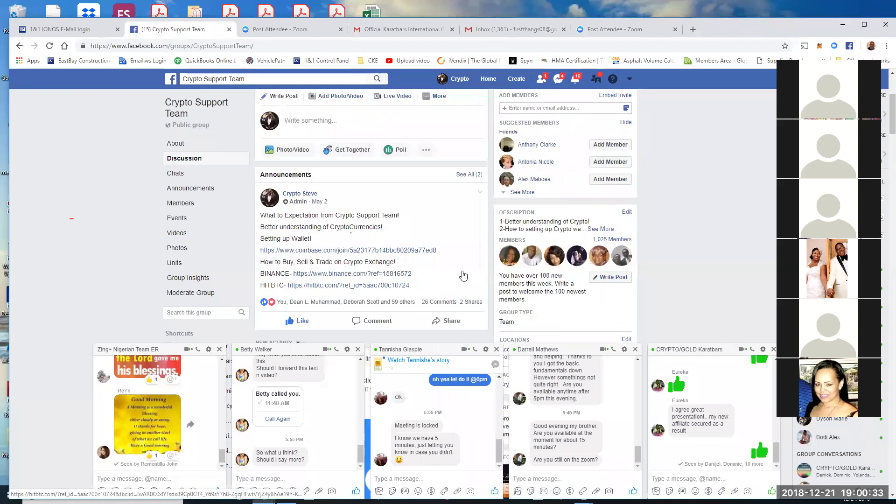
{"action": "scroll", "coordinate": [463, 276], "scroll_direction": "down", "scroll_amount": 5}
{"action": "scroll", "coordinate": [462, 275], "scroll_direction": "down", "scroll_amount": 4}
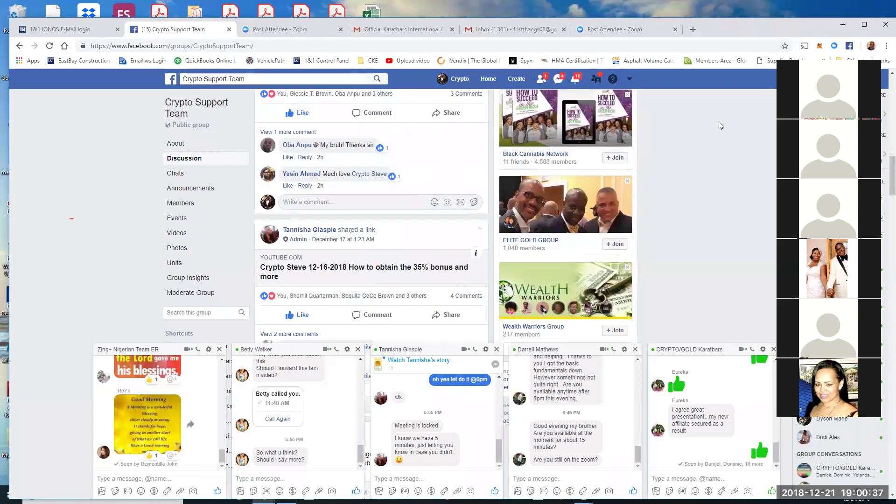
{"action": "scroll", "coordinate": [719, 125], "scroll_direction": "up", "scroll_amount": 5}
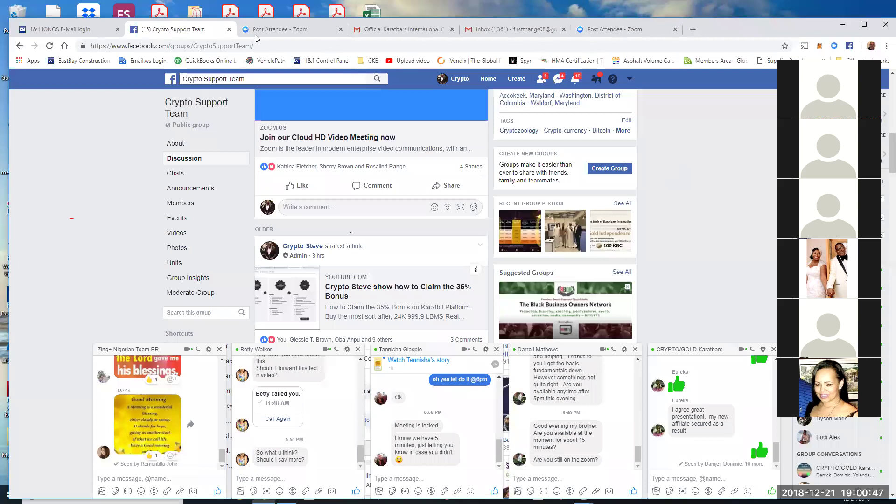
{"action": "left_click", "coordinate": [629, 81]}
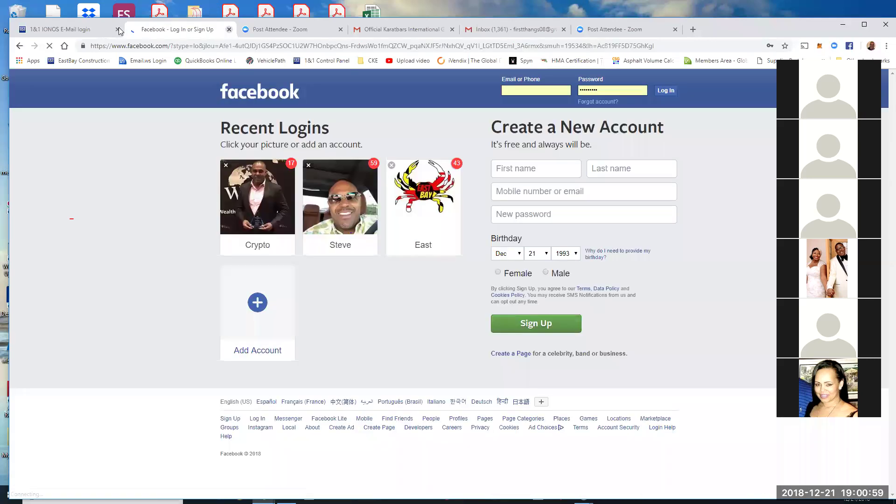
Step: Close the Facebook and IONOS webmail tabs and sign out of the Google account from Gmail
{"action": "left_click", "coordinate": [118, 30]}
{"action": "left_click", "coordinate": [119, 30]}
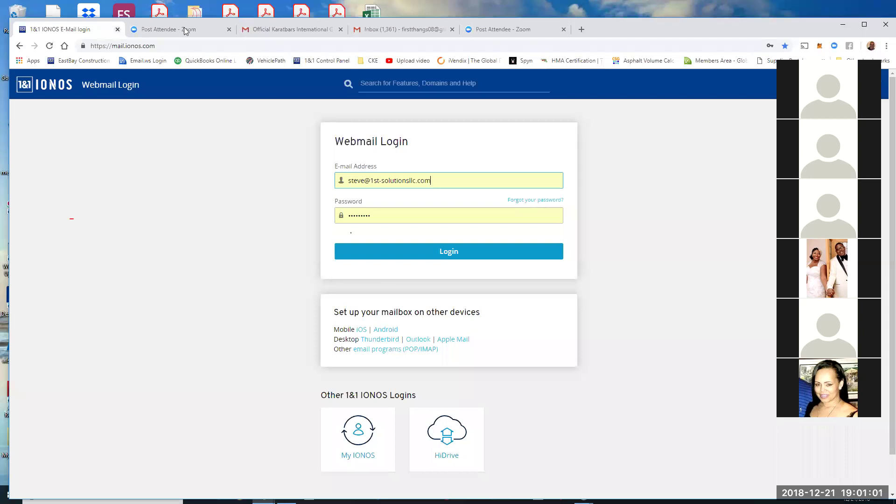
{"action": "left_click", "coordinate": [197, 31]}
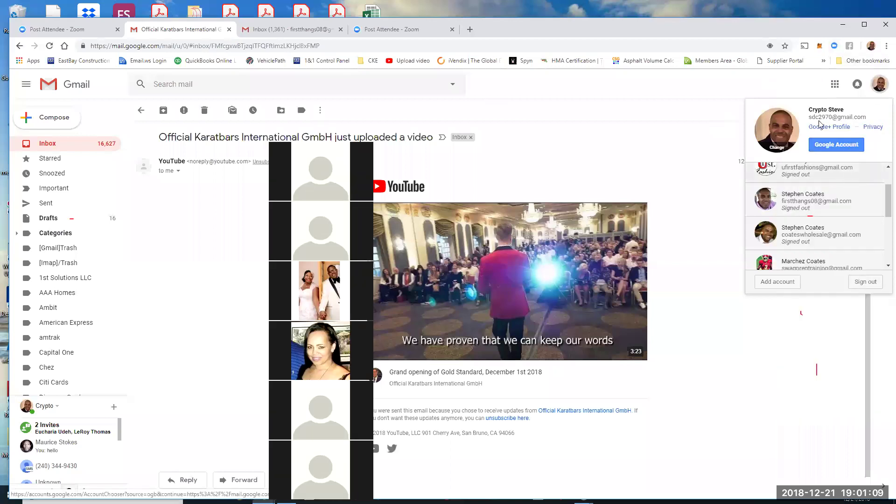
{"action": "left_click", "coordinate": [866, 283]}
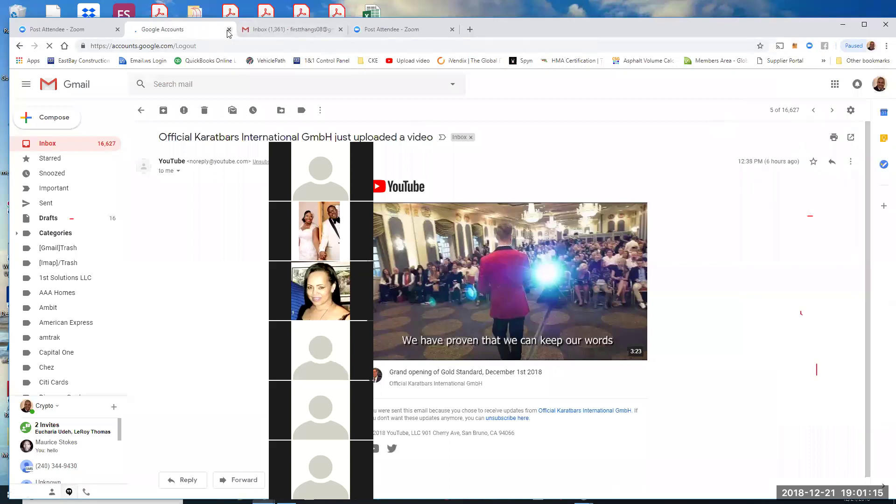
Step: Close the Google sign-out and account chooser tabs and minimise Chrome to the desktop
{"action": "left_click", "coordinate": [228, 29]}
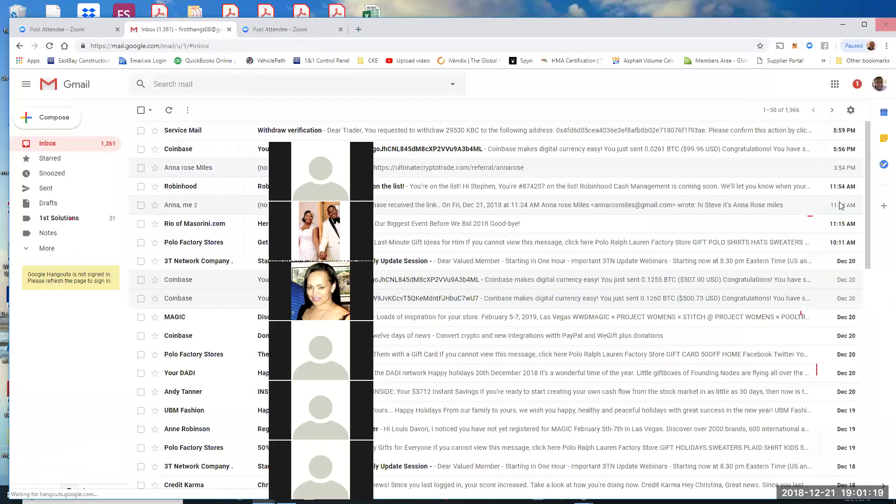
{"action": "left_click", "coordinate": [228, 29]}
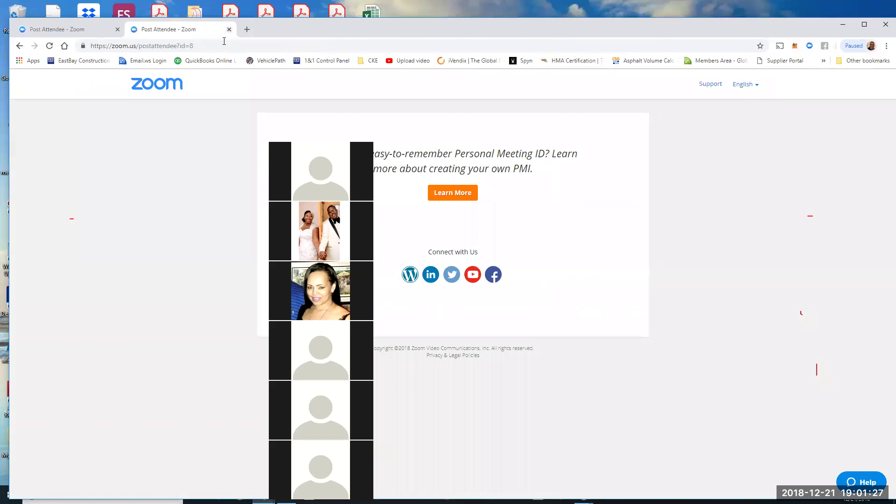
{"action": "left_click", "coordinate": [843, 24]}
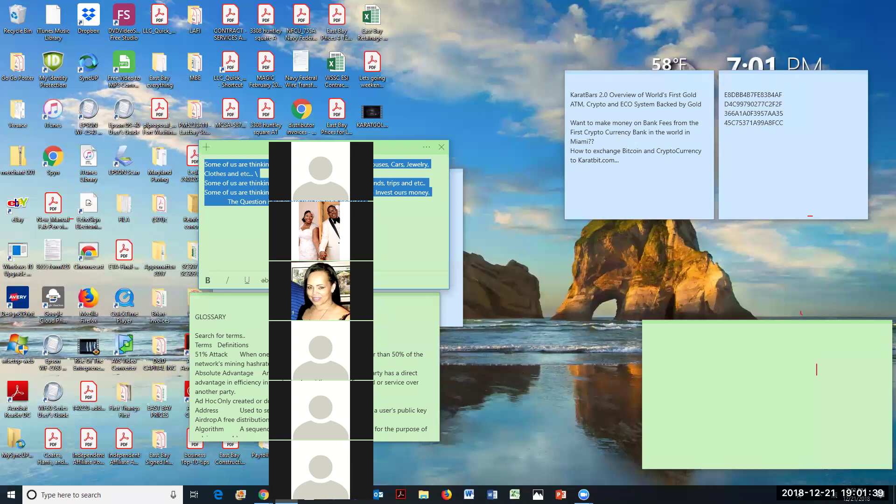
Step: Restore Chrome and confirm the logout from the KaratBit dashboard
{"action": "key", "text": "alt+Tab"}
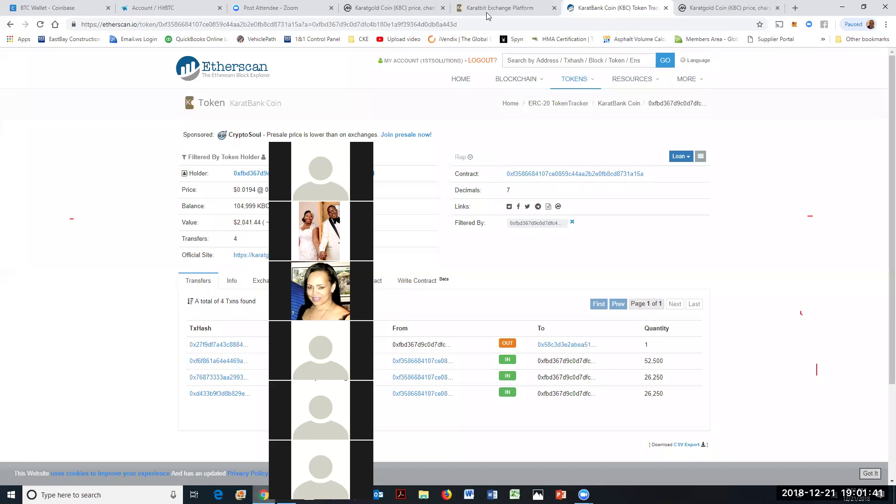
{"action": "left_click", "coordinate": [487, 9]}
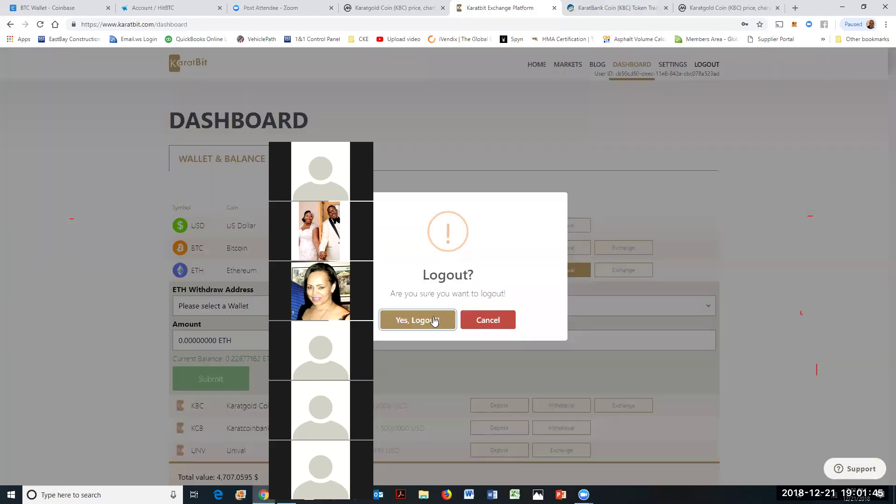
{"action": "left_click", "coordinate": [433, 320]}
{"action": "left_click", "coordinate": [440, 320]}
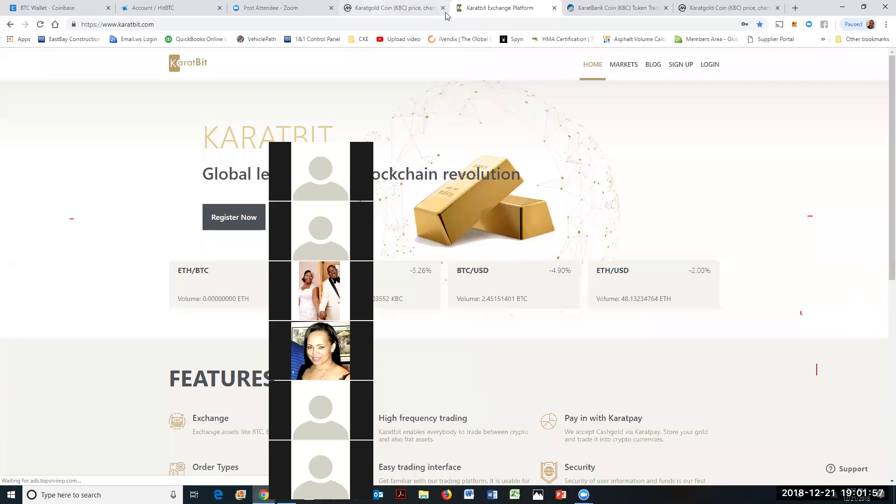
Step: Close the Karatgold Coin markets page and reload the HitBTC account page
{"action": "left_click", "coordinate": [373, 8]}
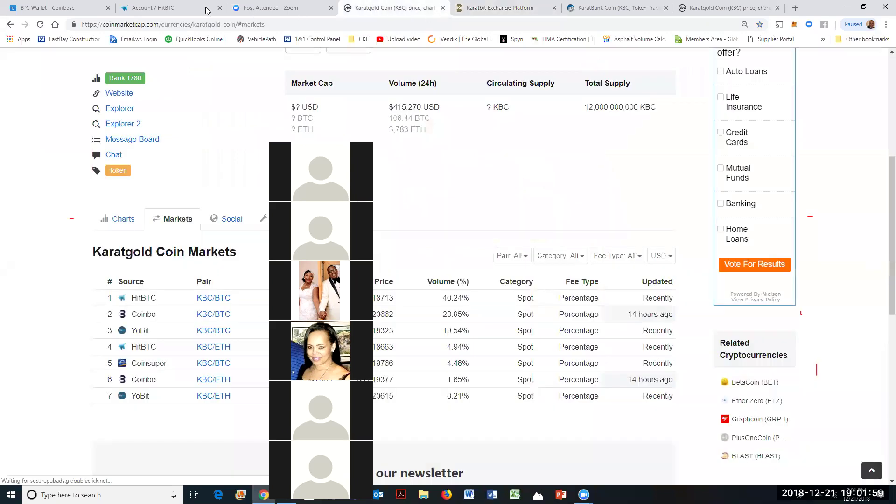
{"action": "key", "text": "ctrl+w"}
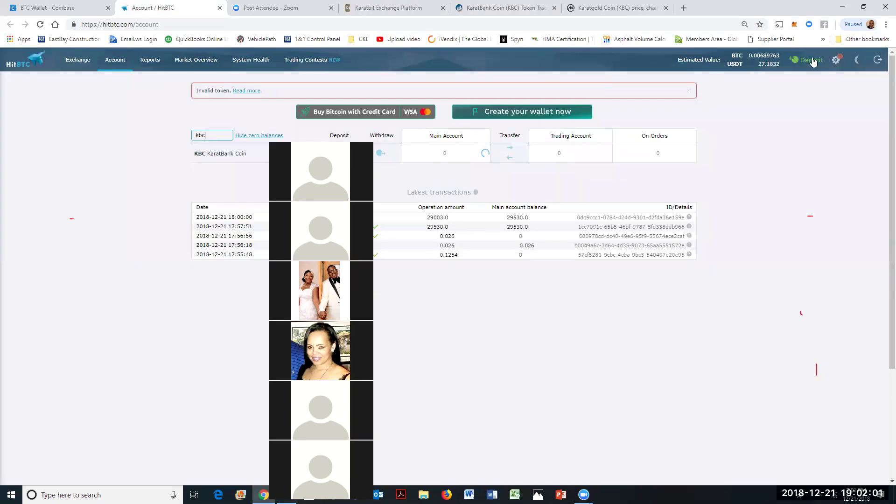
{"action": "left_click", "coordinate": [813, 61]}
{"action": "left_click", "coordinate": [878, 60]}
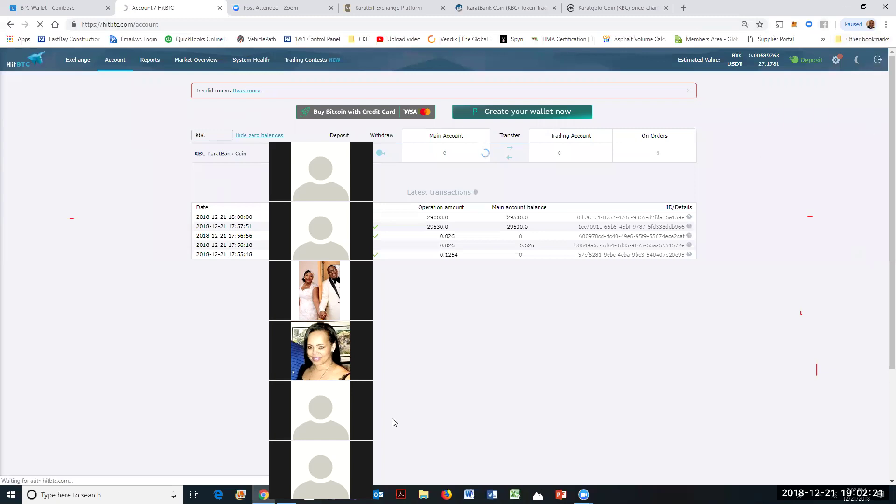
Step: Sign out of Coinbase, then close the Coinbase, HitBTC and Zoom post-meeting pages
{"action": "left_click", "coordinate": [59, 9]}
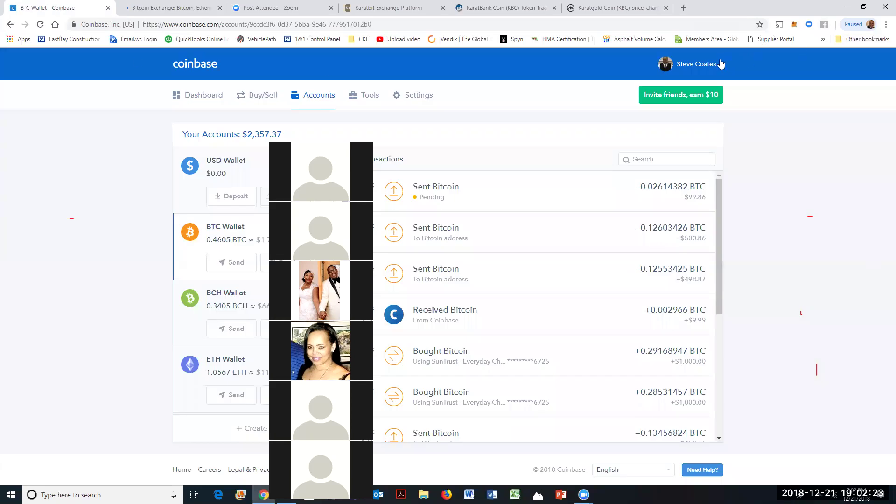
{"action": "left_click", "coordinate": [721, 64]}
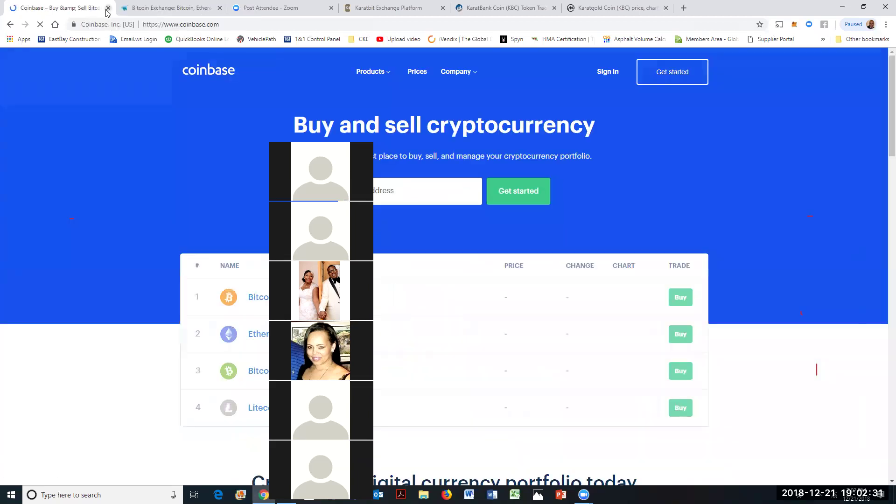
{"action": "left_click", "coordinate": [131, 6]}
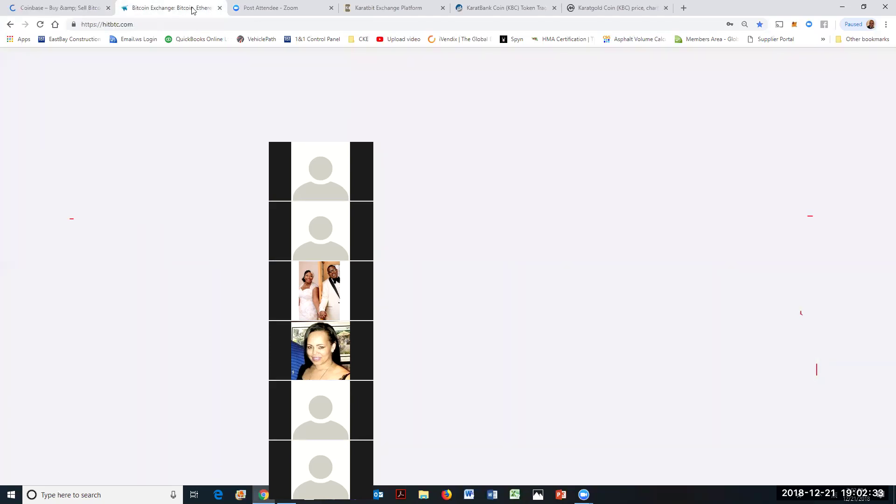
{"action": "left_click", "coordinate": [111, 7]}
{"action": "left_click", "coordinate": [110, 8]}
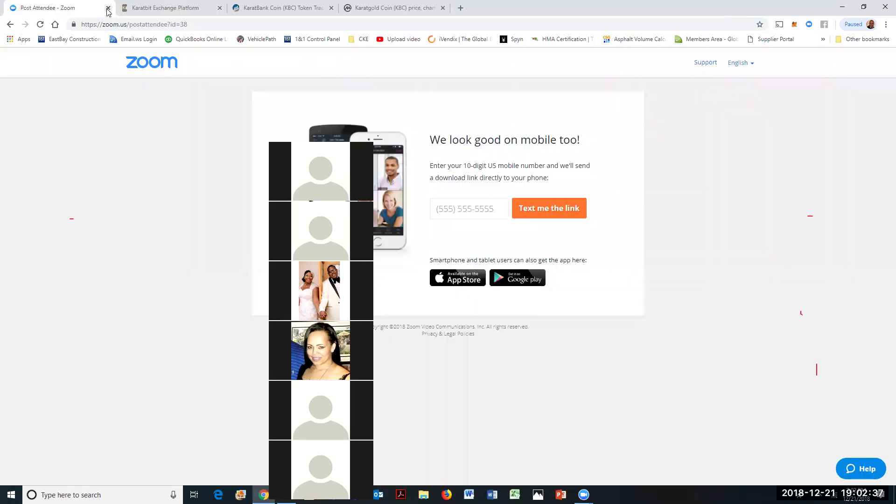
{"action": "left_click", "coordinate": [107, 10]}
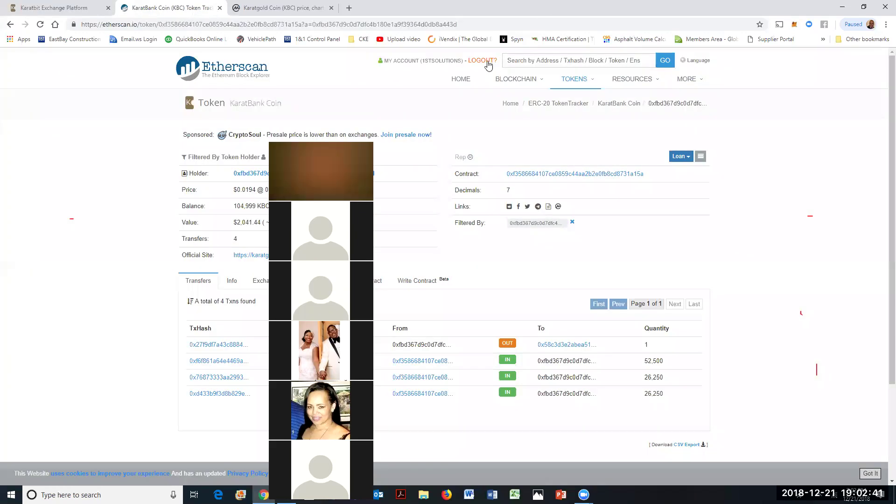
Step: Log out of Etherscan and close the remaining Etherscan, Karatgold and KaratBit tabs
{"action": "left_click", "coordinate": [488, 66]}
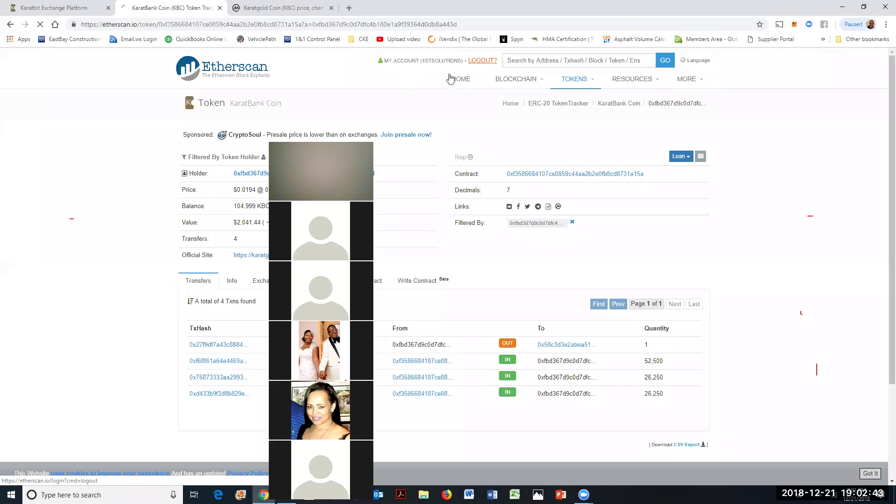
{"action": "left_click", "coordinate": [220, 9]}
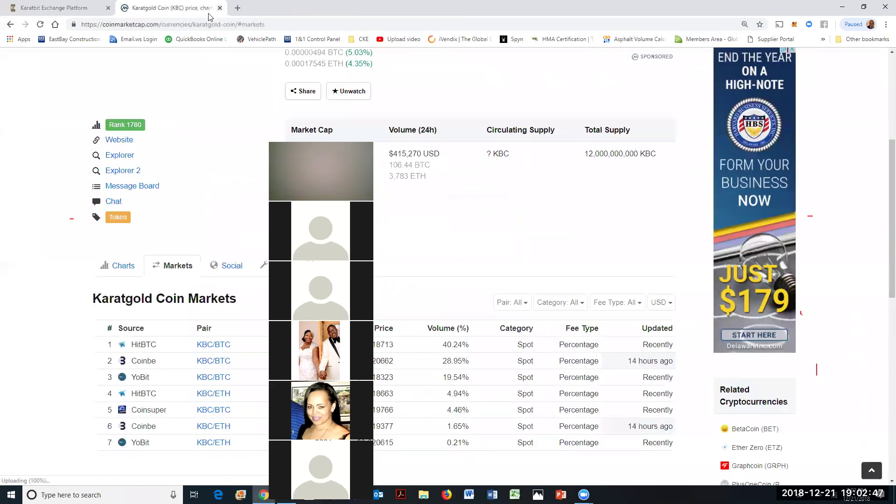
{"action": "key", "text": "ctrl+w"}
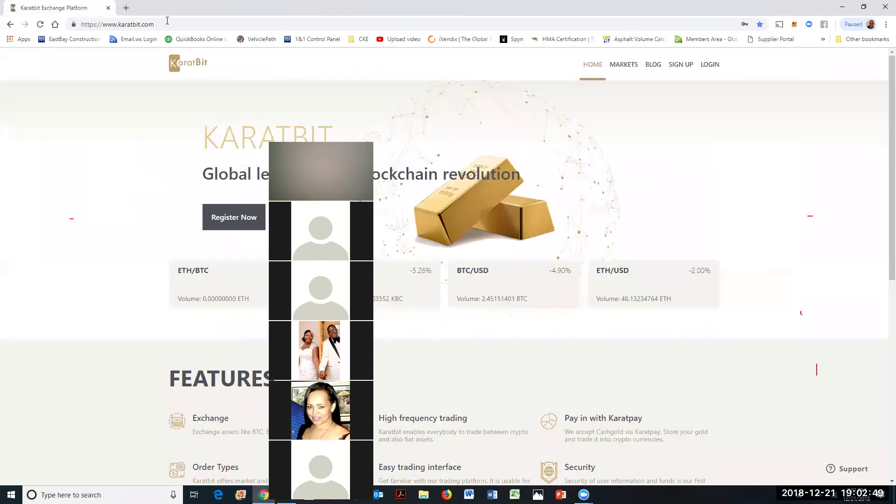
{"action": "left_click", "coordinate": [108, 8]}
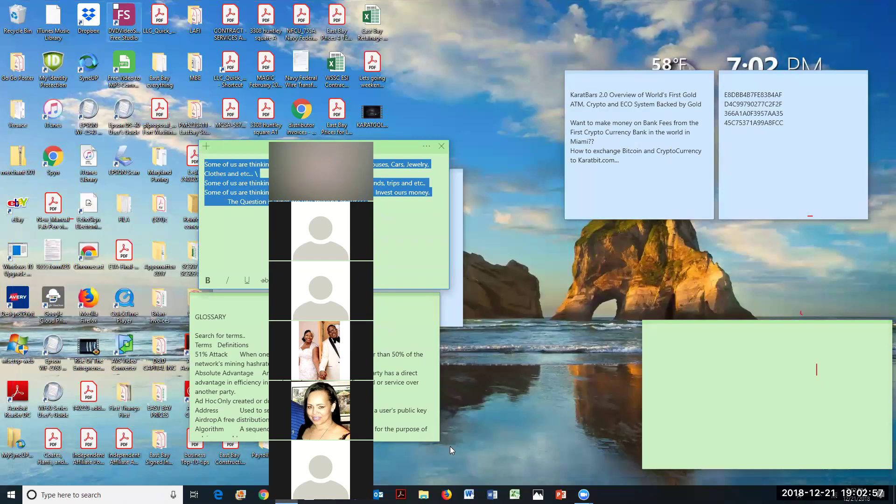